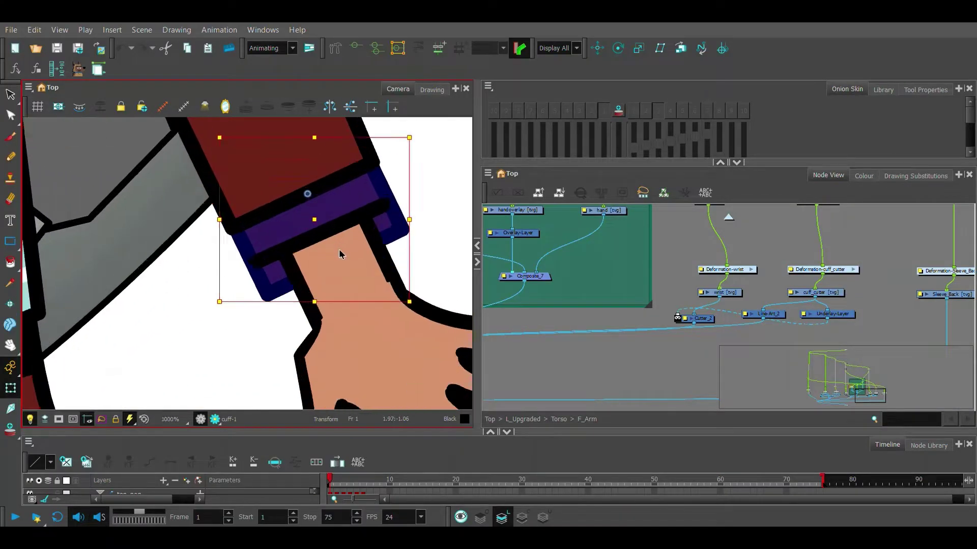
{"action": "scroll", "coordinate": [339, 250], "scroll_direction": "down", "scroll_amount": 2}
{"action": "scroll", "coordinate": [343, 237], "scroll_direction": "up", "scroll_amount": 3}
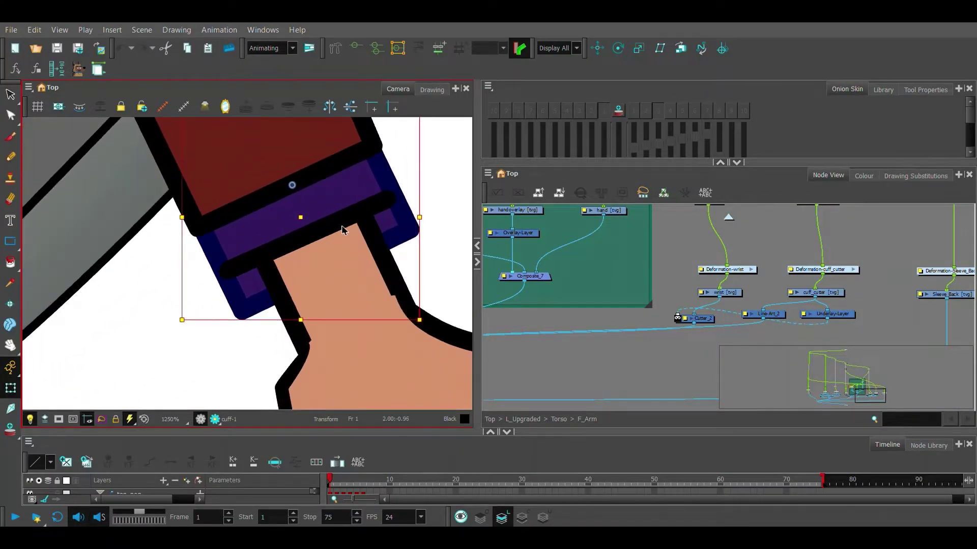
Test the cut by deleting the blue stroke, wrist and cuff band art, then undo
{"action": "left_click", "coordinate": [343, 230]}
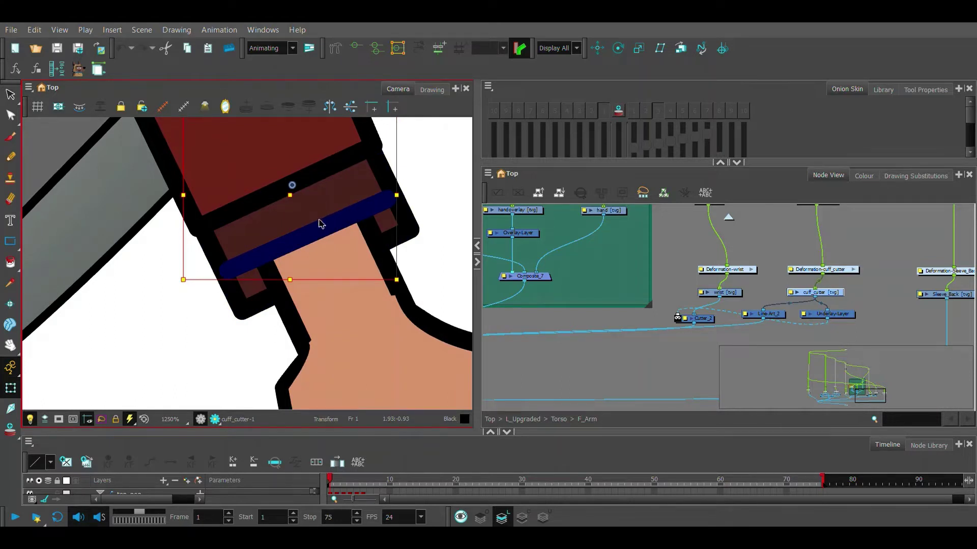
{"action": "key", "text": "Delete"}
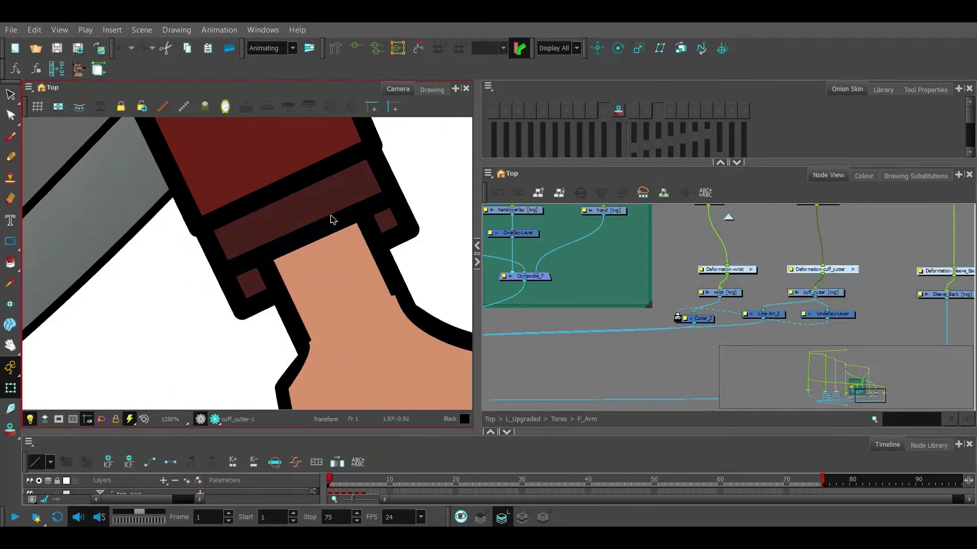
{"action": "left_click", "coordinate": [331, 220]}
{"action": "key", "text": "Escape"}
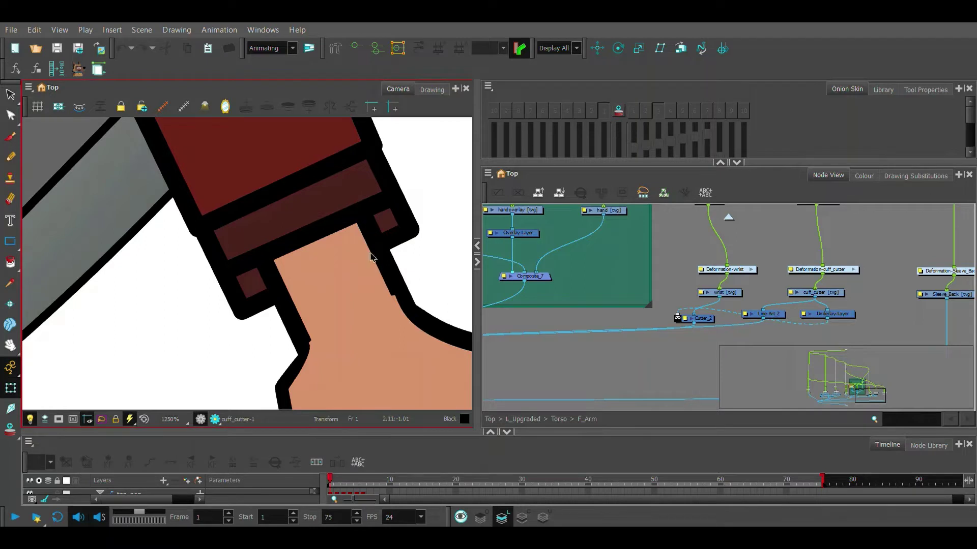
{"action": "left_click", "coordinate": [344, 274]}
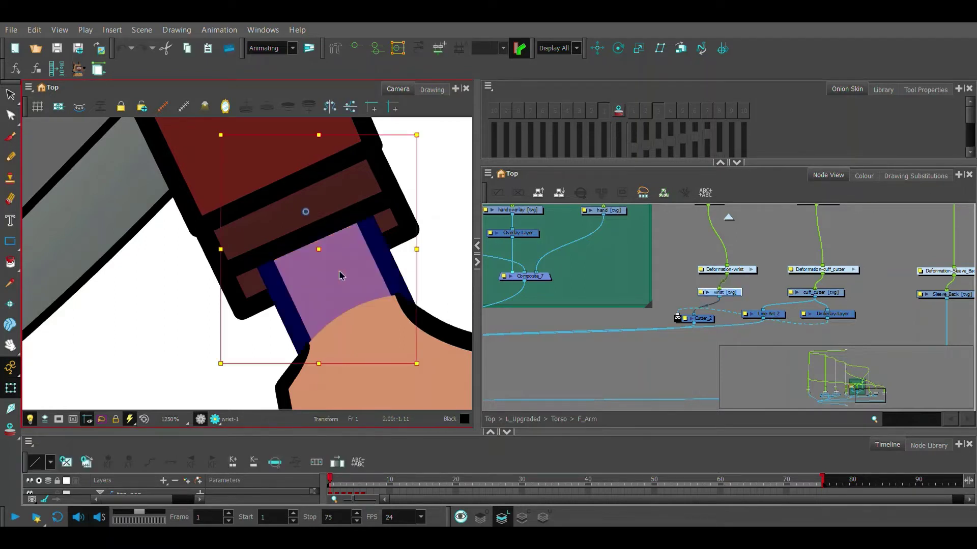
{"action": "key", "text": "Delete"}
{"action": "left_click", "coordinate": [399, 228]}
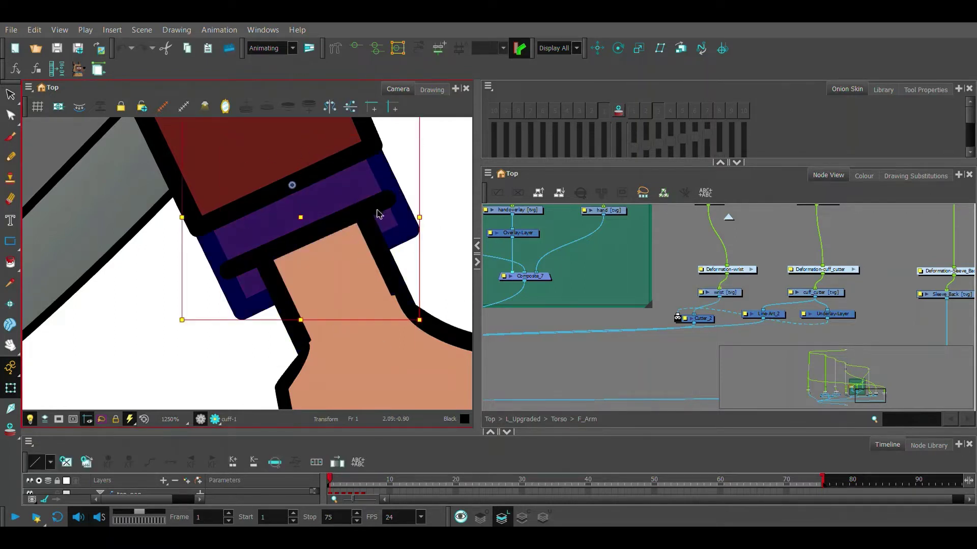
{"action": "key", "text": "Delete"}
{"action": "left_click", "coordinate": [376, 214]}
{"action": "key", "text": "ctrl+z"}
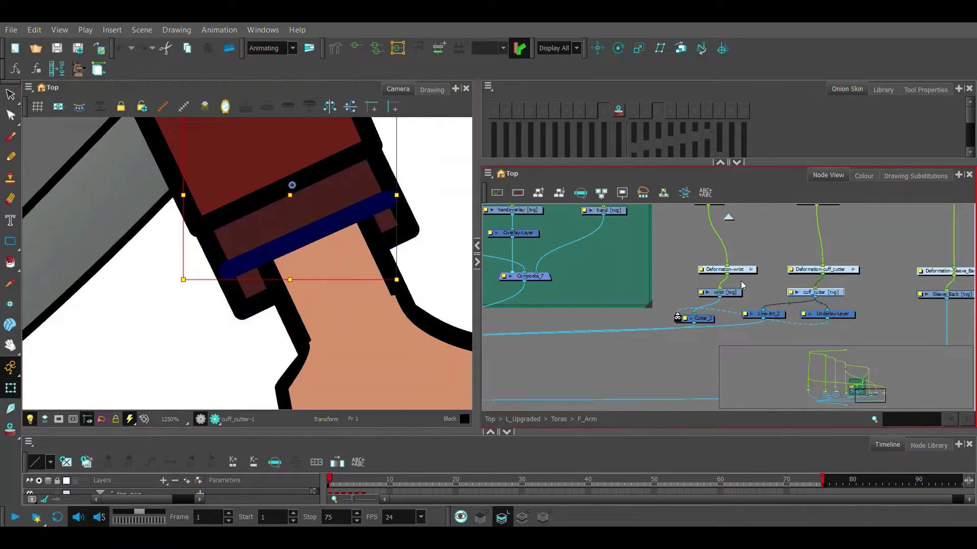
Select the wrist and cuff nodes and show the cuff's envelope deformation curve
{"action": "left_click", "coordinate": [713, 293]}
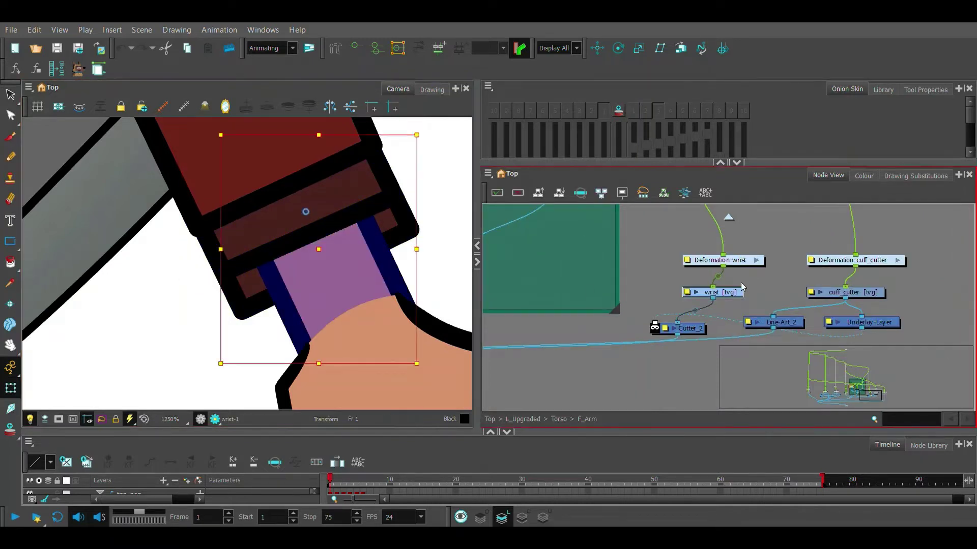
{"action": "left_click", "coordinate": [590, 293]}
{"action": "left_click", "coordinate": [437, 276]}
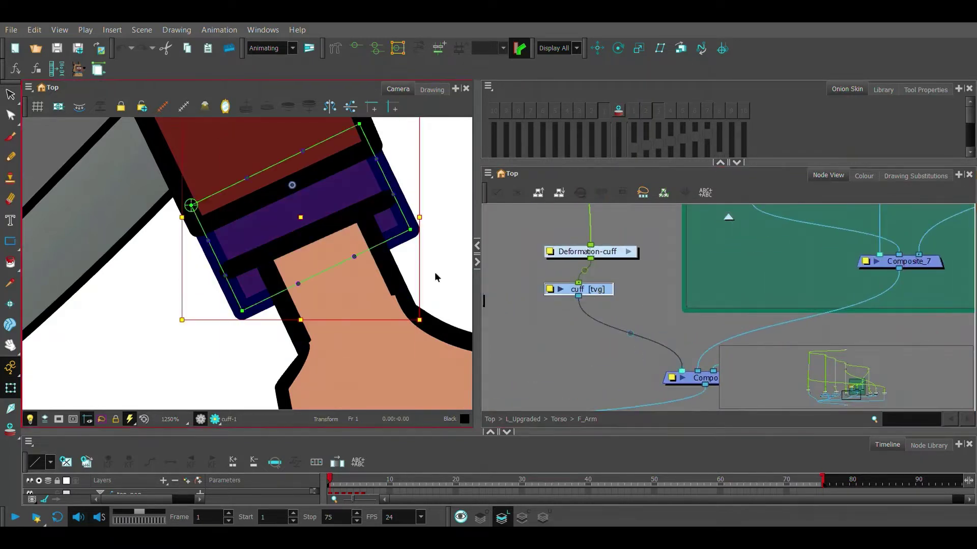
{"action": "left_click", "coordinate": [413, 236]}
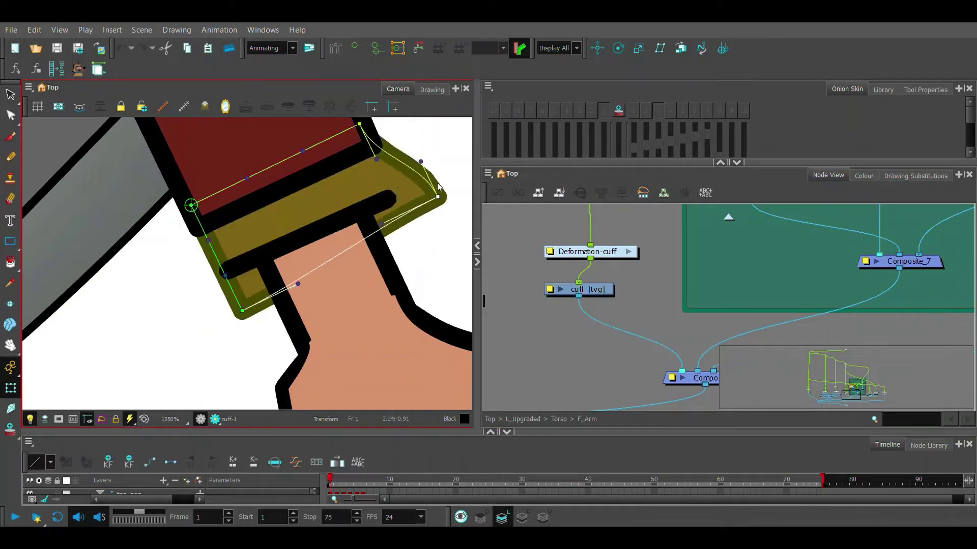
{"action": "scroll", "coordinate": [703, 276], "scroll_direction": "down", "scroll_amount": 3}
Nudge the Line-Art_2 node left and reposition the Underlay-Layer node
{"action": "mouse_move", "coordinate": [732, 275]}
{"action": "left_mouse_down"}
{"action": "mouse_move", "coordinate": [702, 275]}
{"action": "mouse_move", "coordinate": [733, 252]}
{"action": "left_mouse_up"}
{"action": "scroll", "coordinate": [733, 252], "scroll_direction": "up", "scroll_amount": 3}
{"action": "left_click", "coordinate": [819, 297]}
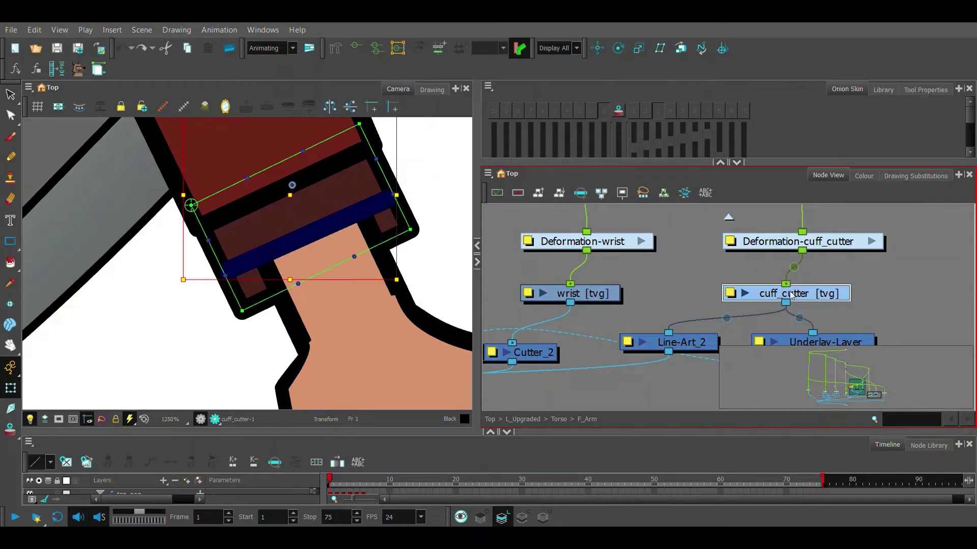
{"action": "scroll", "coordinate": [874, 312], "scroll_direction": "down", "scroll_amount": 3}
{"action": "left_click", "coordinate": [664, 269]}
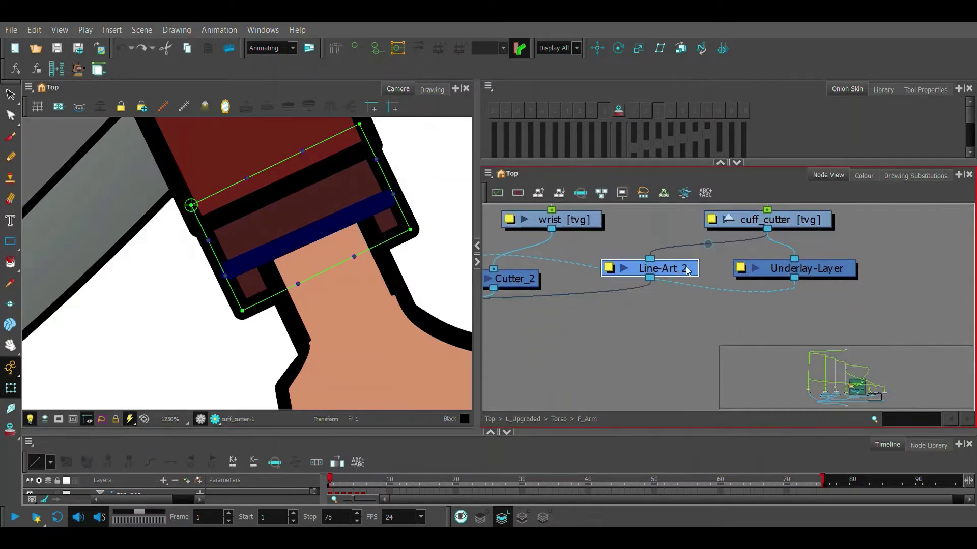
{"action": "left_click", "coordinate": [796, 222]}
{"action": "left_click_drag", "start_coordinate": [677, 273], "coordinate": [664, 272]}
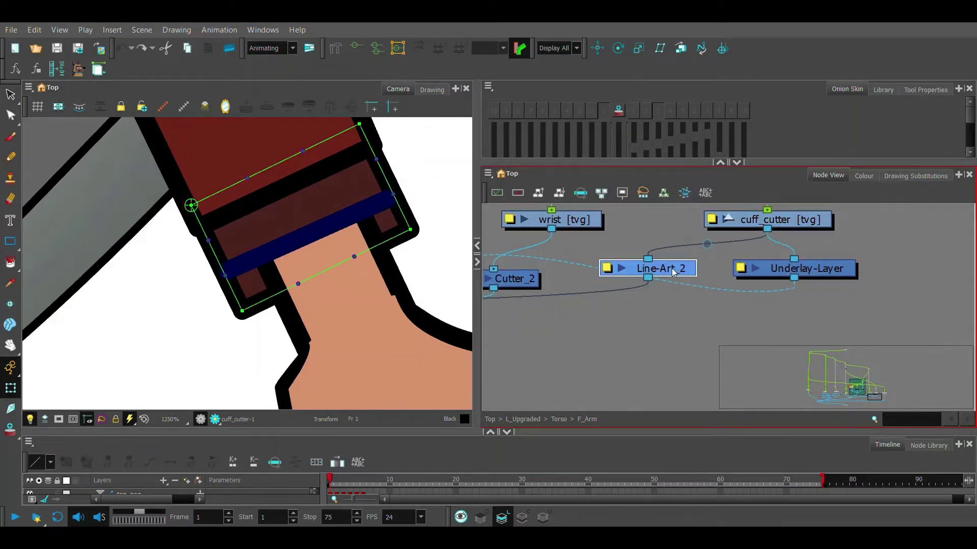
{"action": "left_click_drag", "start_coordinate": [807, 268], "coordinate": [823, 273]}
View the cuff_cutter drawing alone with Show Underlay Art on, then select the wrist node
{"action": "left_click", "coordinate": [431, 89]}
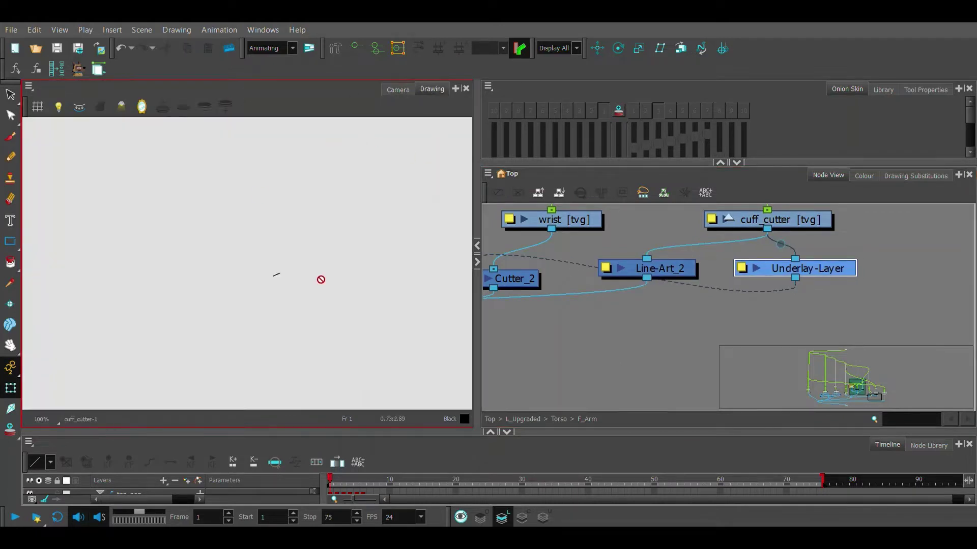
{"action": "scroll", "coordinate": [264, 273], "scroll_direction": "up", "scroll_amount": 2}
{"action": "scroll", "coordinate": [297, 244], "scroll_direction": "up", "scroll_amount": 2}
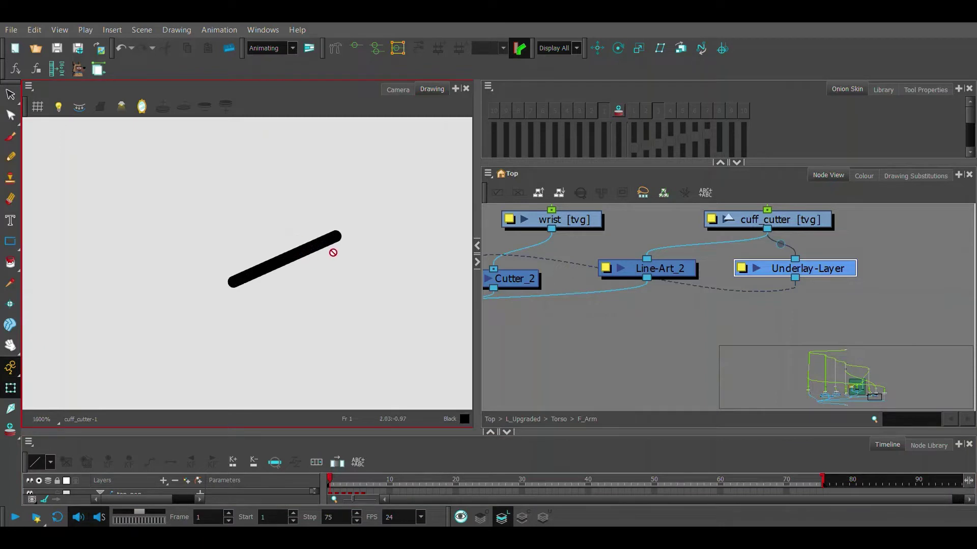
{"action": "left_click", "coordinate": [545, 517]}
{"action": "scroll", "coordinate": [274, 303], "scroll_direction": "up", "scroll_amount": 1}
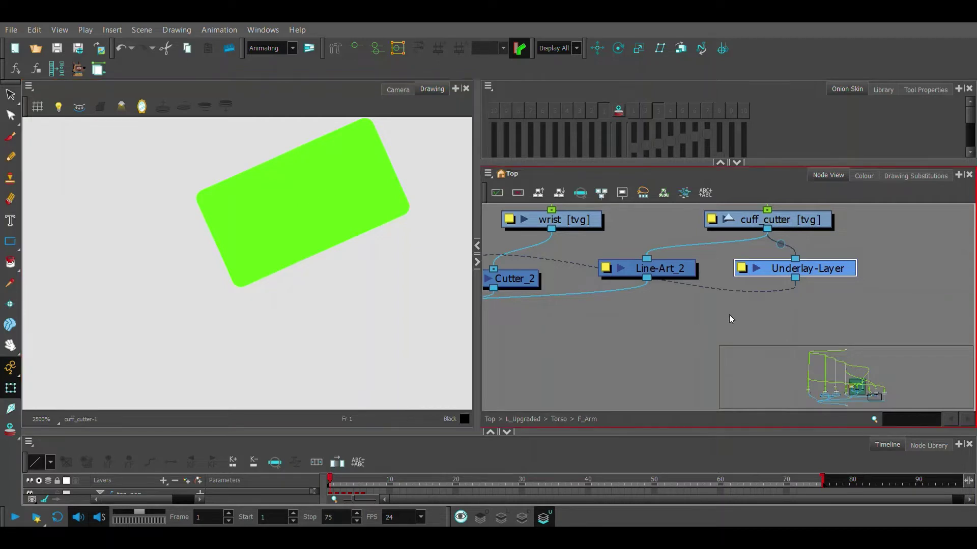
{"action": "left_click_drag", "start_coordinate": [534, 283], "coordinate": [654, 286]}
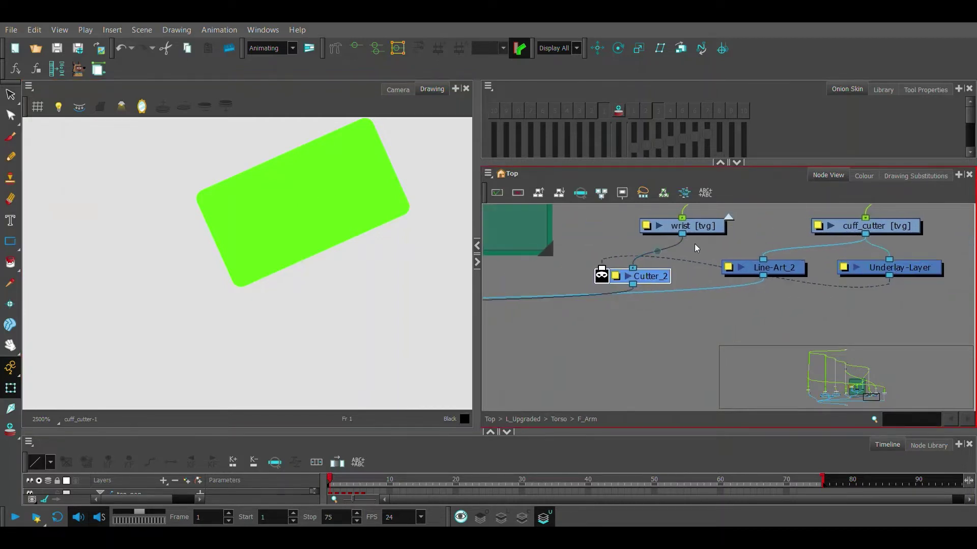
{"action": "left_click", "coordinate": [691, 226]}
Return to the full scene in Camera view and bring the deformation nodes into view
{"action": "left_click", "coordinate": [397, 91]}
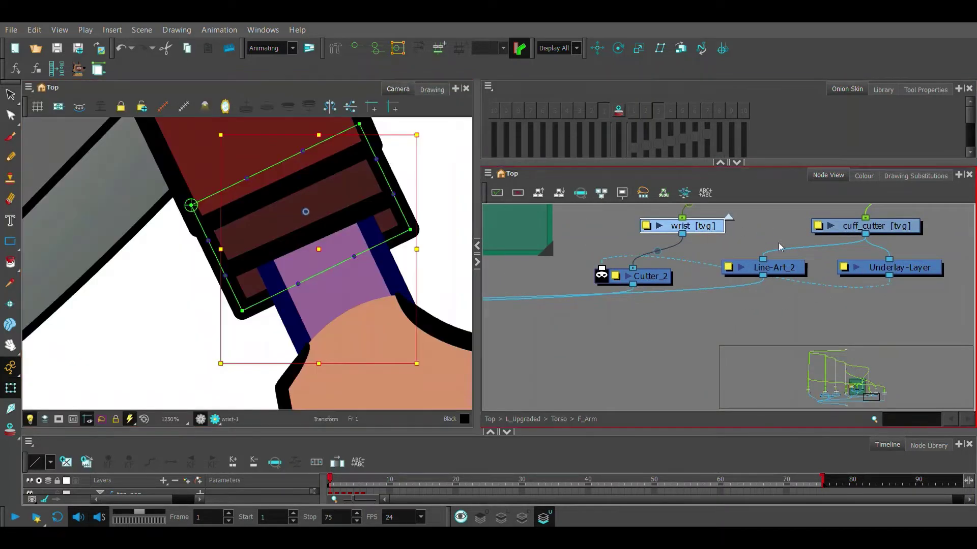
{"action": "left_click", "coordinate": [902, 272]}
{"action": "key", "text": "d"}
{"action": "scroll", "coordinate": [903, 275], "scroll_direction": "down", "scroll_amount": 2}
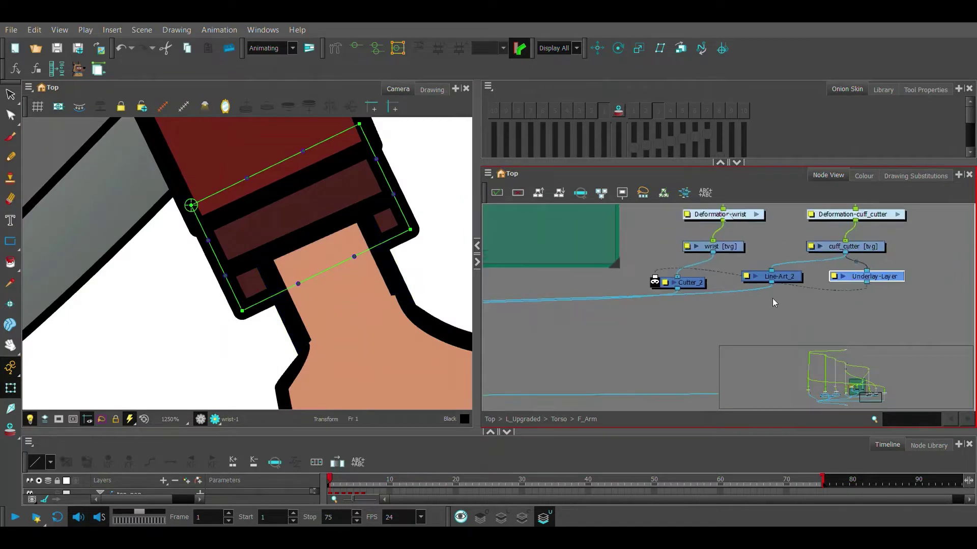
{"action": "mouse_move", "coordinate": [748, 302]}
{"action": "left_mouse_down"}
{"action": "mouse_move", "coordinate": [814, 275]}
{"action": "mouse_move", "coordinate": [617, 299]}
{"action": "left_mouse_up"}
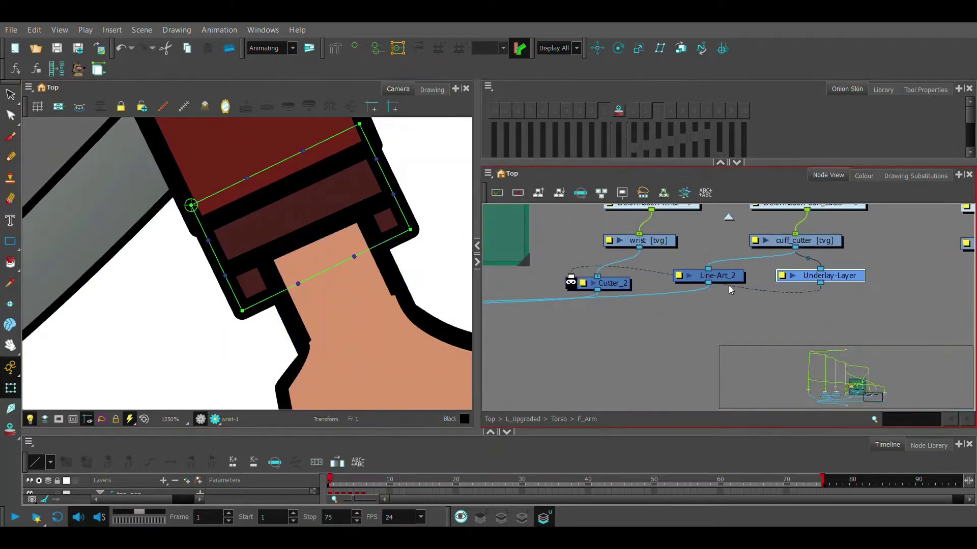
Select the cuff_cutter-P peg and test-shift the cuff drawing, then return it
{"action": "left_click_drag", "start_coordinate": [733, 229], "coordinate": [780, 251]}
{"action": "left_click", "coordinate": [775, 238]}
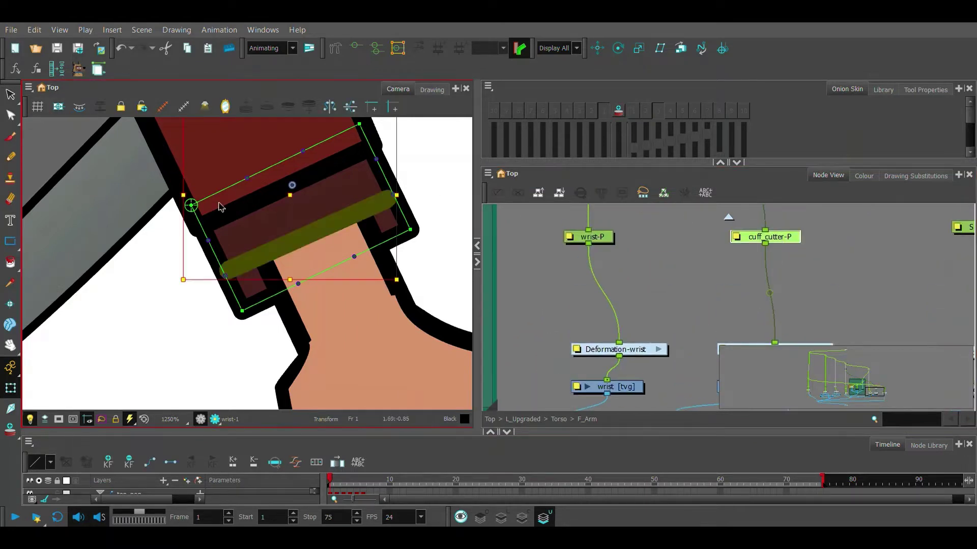
{"action": "left_click_drag", "start_coordinate": [295, 201], "coordinate": [311, 255]}
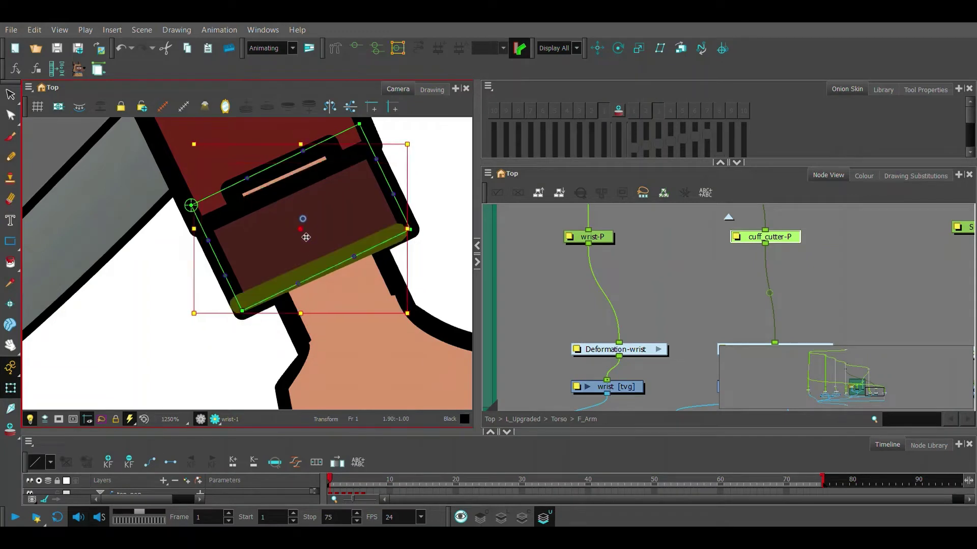
{"action": "left_click_drag", "start_coordinate": [320, 261], "coordinate": [299, 220]}
Bend the cuff's lower and top deformation edges into arches around the wrist
{"action": "left_click_drag", "start_coordinate": [352, 237], "coordinate": [326, 192]}
{"action": "left_click_drag", "start_coordinate": [279, 269], "coordinate": [255, 218]}
{"action": "mouse_move", "coordinate": [315, 159]}
{"action": "left_mouse_down"}
{"action": "mouse_move", "coordinate": [240, 200]}
{"action": "mouse_move", "coordinate": [199, 147]}
{"action": "left_mouse_up"}
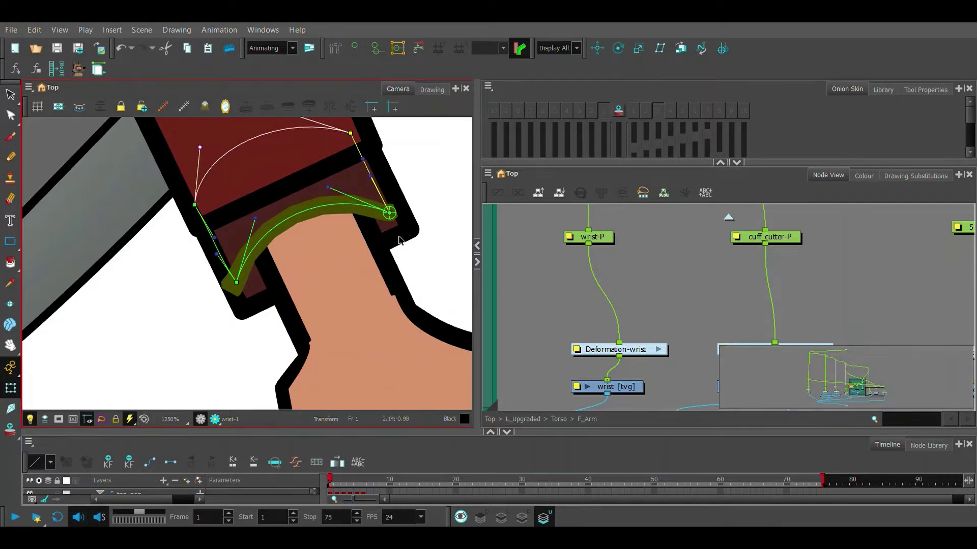
{"action": "left_click", "coordinate": [391, 254]}
{"action": "mouse_move", "coordinate": [354, 257]}
{"action": "left_mouse_down"}
{"action": "mouse_move", "coordinate": [345, 296]}
{"action": "mouse_move", "coordinate": [298, 294]}
{"action": "left_mouse_up"}
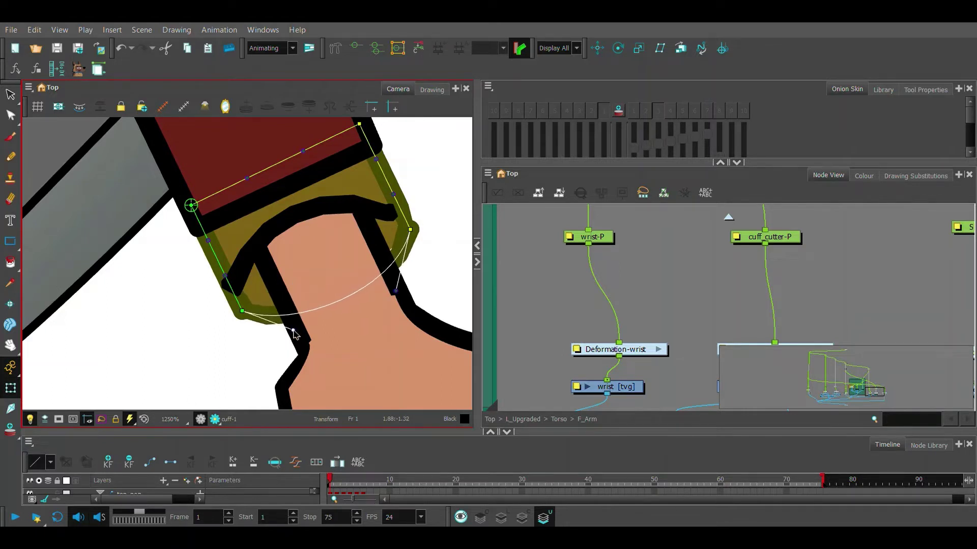
{"action": "scroll", "coordinate": [324, 250], "scroll_direction": "down", "scroll_amount": 5}
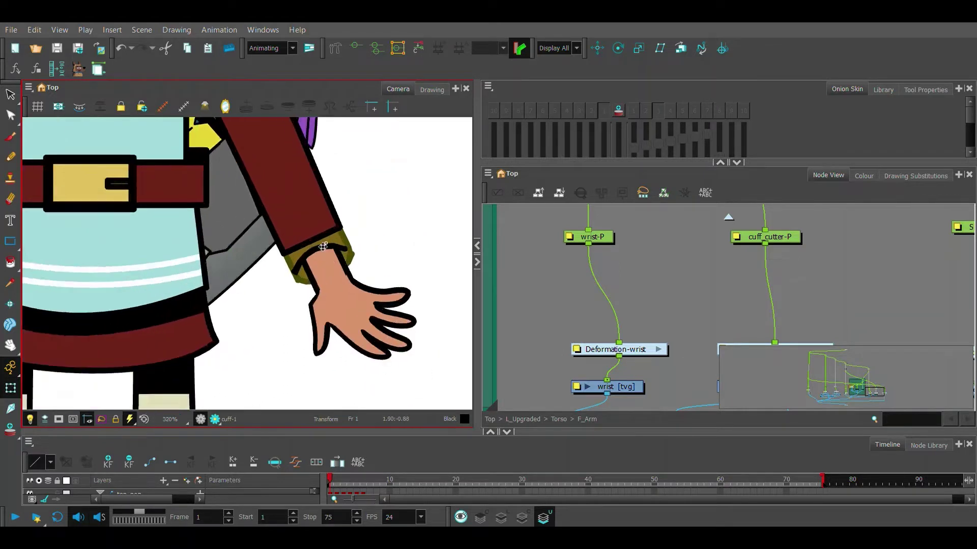
{"action": "scroll", "coordinate": [323, 246], "scroll_direction": "up", "scroll_amount": 3}
Reshape the lower-arm sleeve's bottom deformation curve, then hide the controls
{"action": "left_click", "coordinate": [329, 232]}
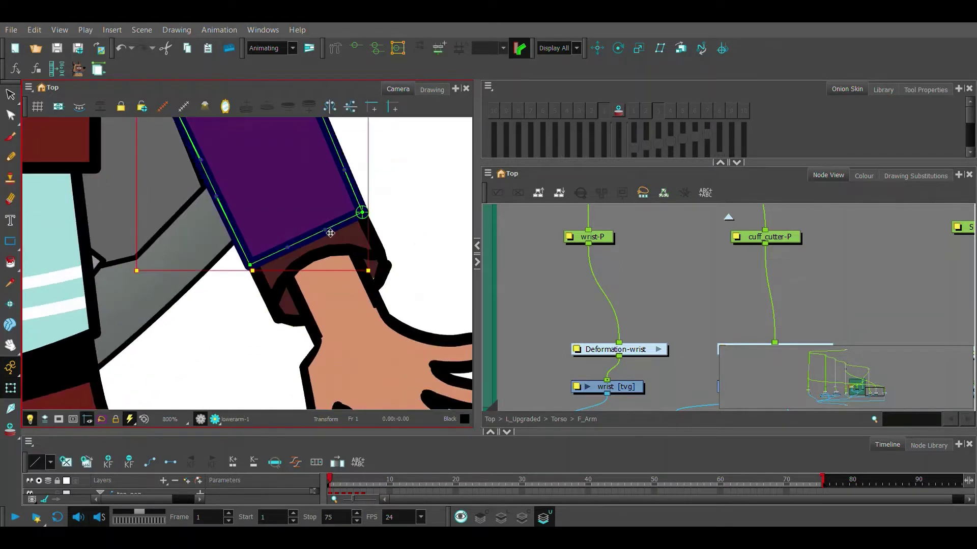
{"action": "mouse_move", "coordinate": [331, 233]}
{"action": "left_mouse_down"}
{"action": "mouse_move", "coordinate": [287, 238]}
{"action": "mouse_move", "coordinate": [263, 221]}
{"action": "left_mouse_up"}
{"action": "mouse_move", "coordinate": [309, 192]}
{"action": "left_mouse_down"}
{"action": "mouse_move", "coordinate": [333, 214]}
{"action": "mouse_move", "coordinate": [303, 205]}
{"action": "left_mouse_up"}
{"action": "key", "text": "Escape"}
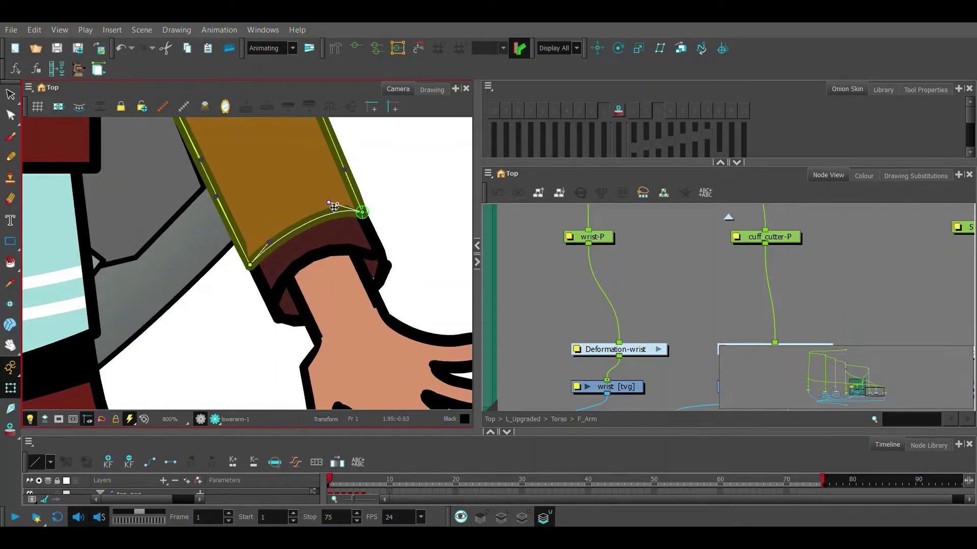
{"action": "scroll", "coordinate": [322, 217], "scroll_direction": "down", "scroll_amount": 2}
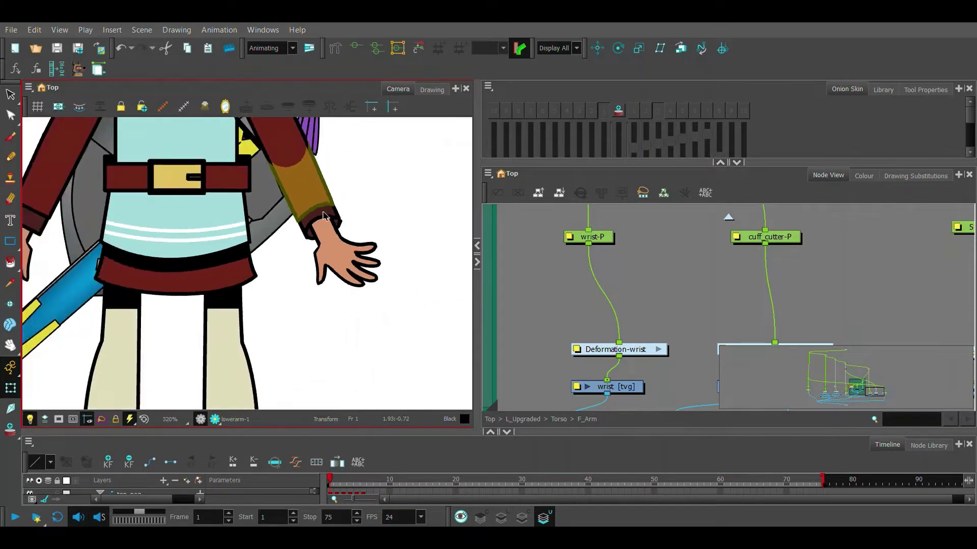
{"action": "scroll", "coordinate": [334, 235], "scroll_direction": "down", "scroll_amount": 2}
{"action": "scroll", "coordinate": [334, 234], "scroll_direction": "up", "scroll_amount": 1}
{"action": "scroll", "coordinate": [333, 234], "scroll_direction": "up", "scroll_amount": 1}
{"action": "scroll", "coordinate": [319, 219], "scroll_direction": "up", "scroll_amount": 2}
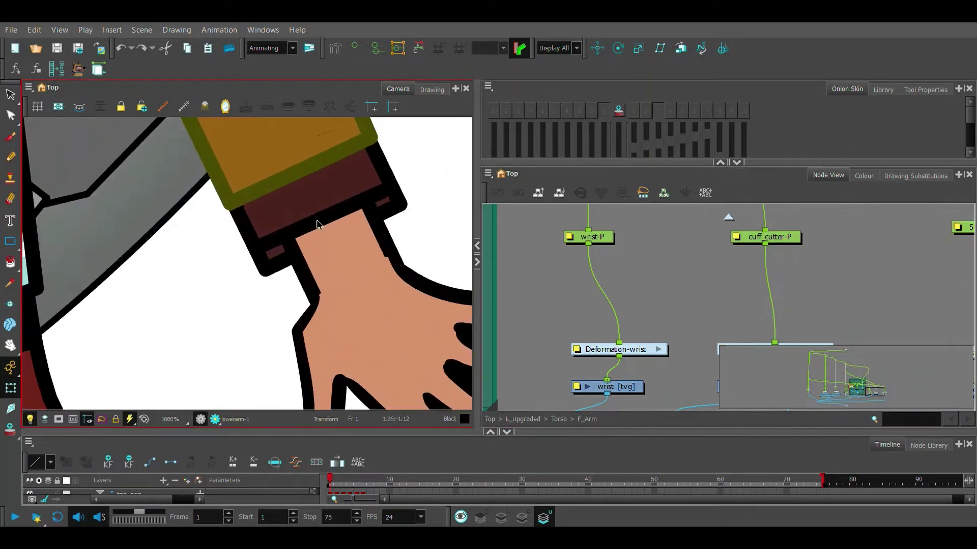
{"action": "scroll", "coordinate": [319, 220], "scroll_direction": "down", "scroll_amount": 1}
{"action": "scroll", "coordinate": [321, 222], "scroll_direction": "up", "scroll_amount": 1}
{"action": "scroll", "coordinate": [321, 222], "scroll_direction": "up", "scroll_amount": 1}
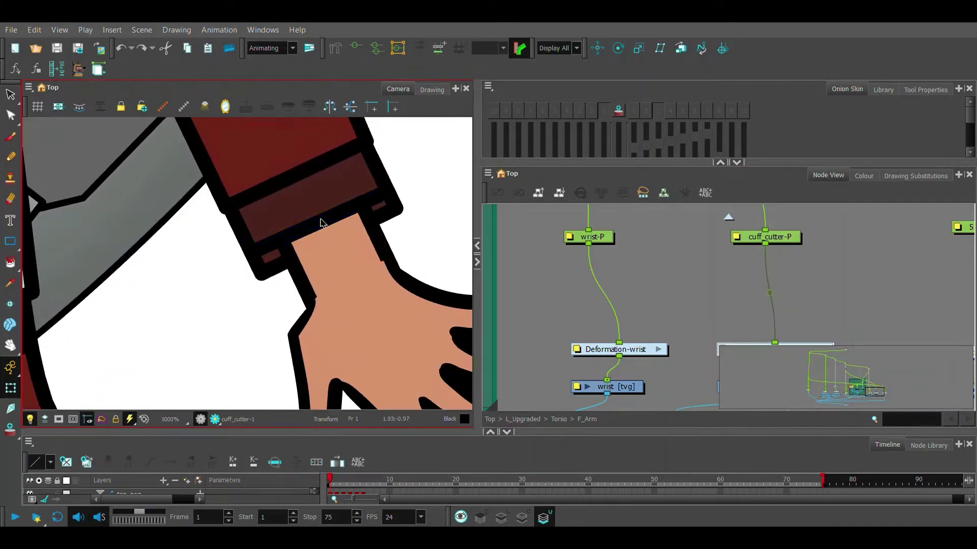
Send the hand drawing behind the cuff with Alt+Down
{"action": "left_click", "coordinate": [326, 223]}
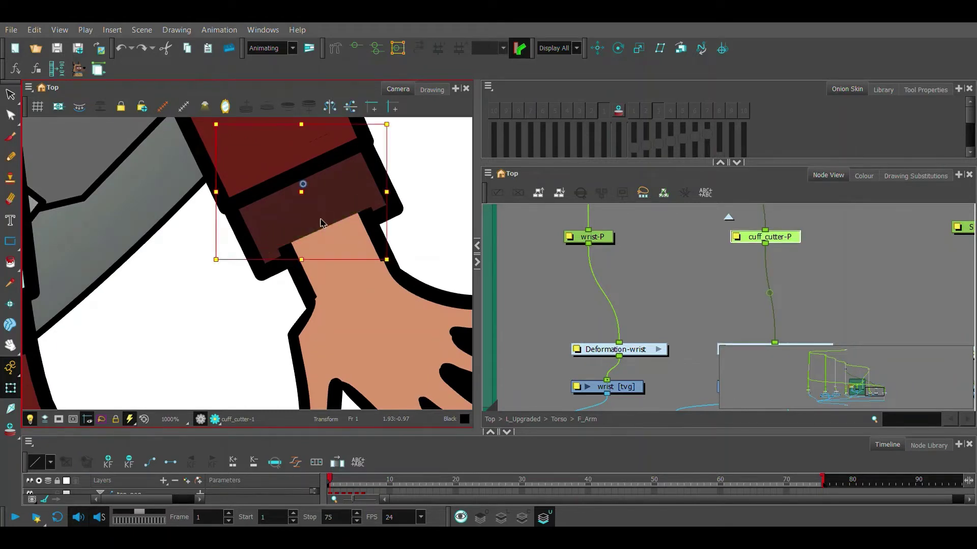
{"action": "scroll", "coordinate": [305, 256], "scroll_direction": "down", "scroll_amount": 1}
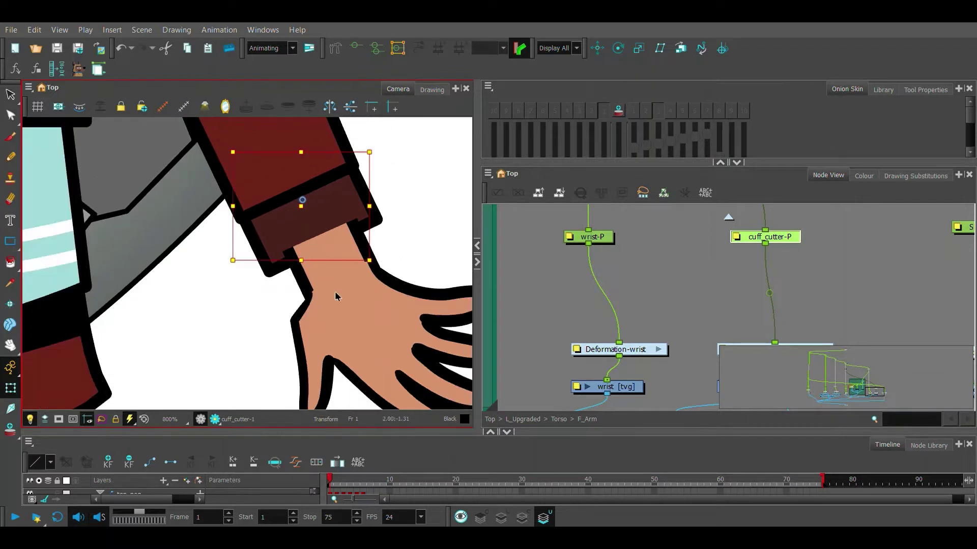
{"action": "left_click", "coordinate": [335, 296]}
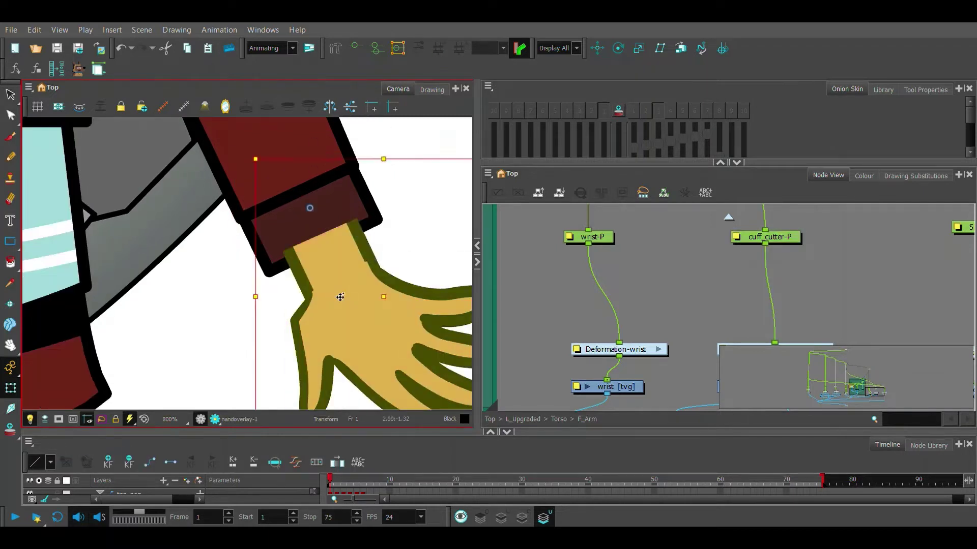
{"action": "key", "text": "alt+Down"}
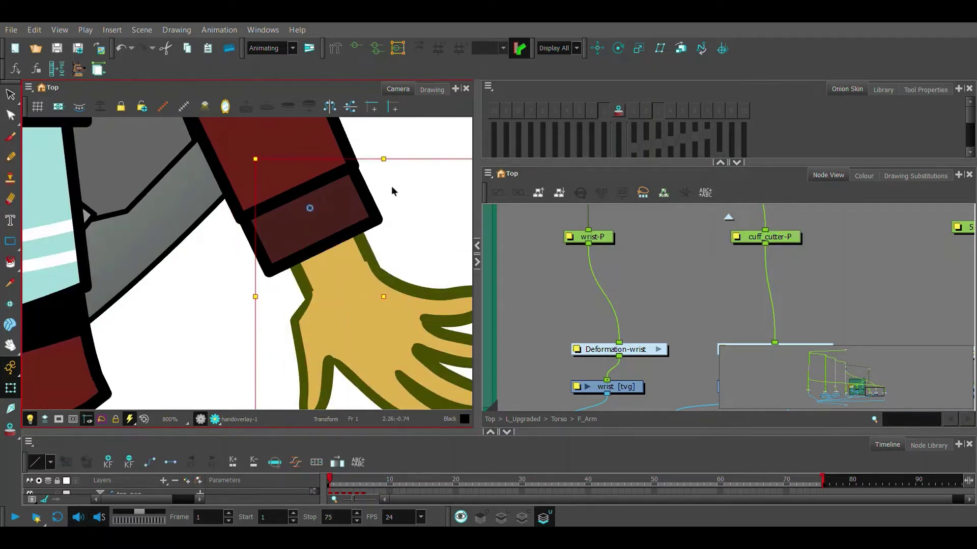
Review the cuff and lower-arm deformation envelopes, then undo the last cuff change
{"action": "left_click", "coordinate": [356, 214]}
{"action": "left_click", "coordinate": [326, 265]}
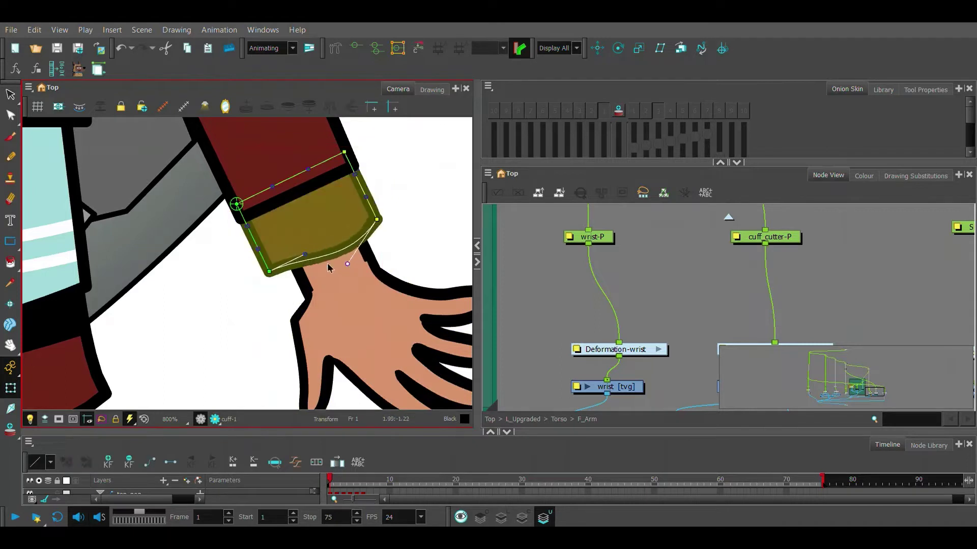
{"action": "left_click", "coordinate": [311, 207]}
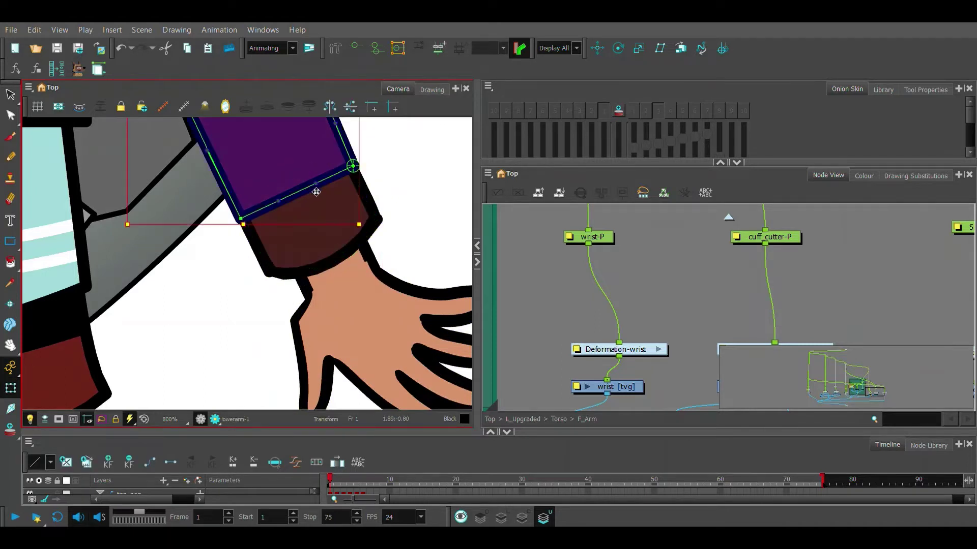
{"action": "key", "text": "Escape"}
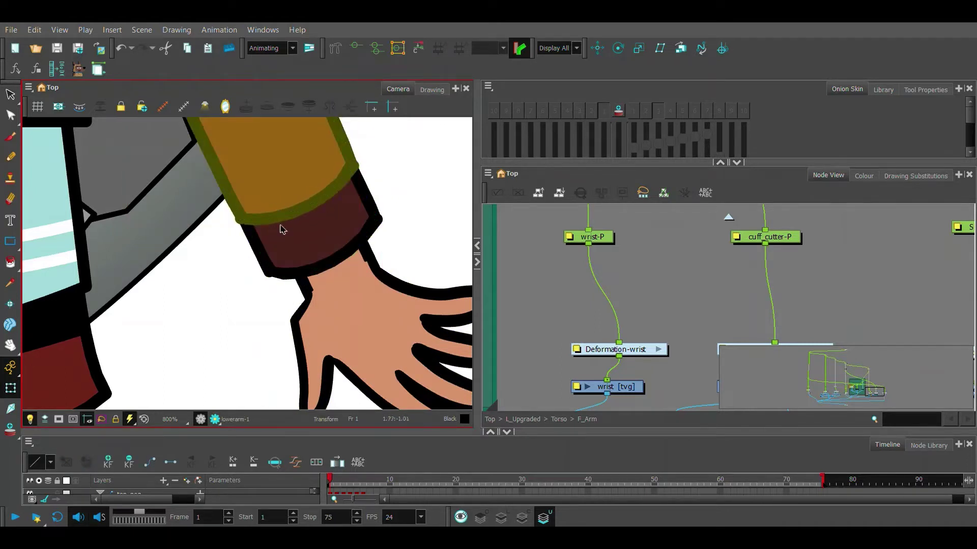
{"action": "scroll", "coordinate": [295, 228], "scroll_direction": "down", "scroll_amount": 3}
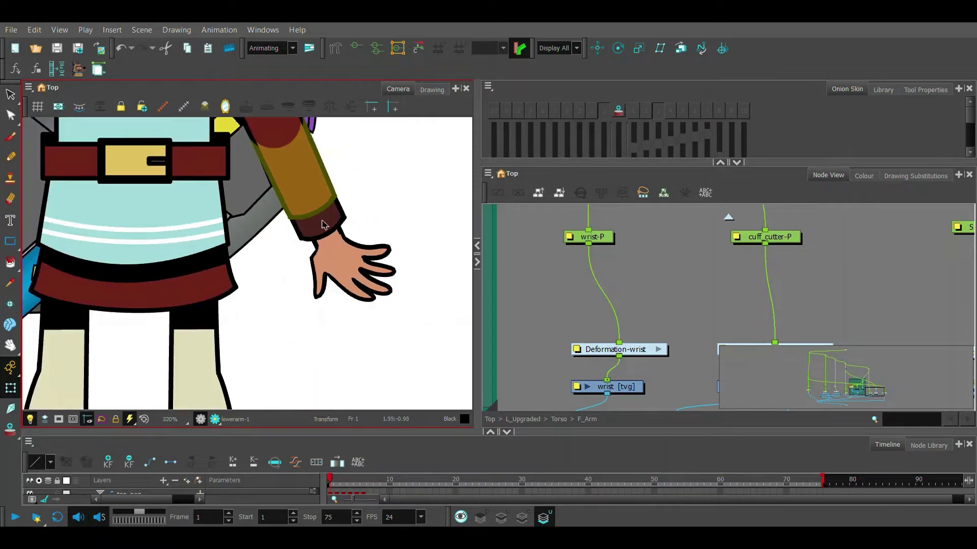
{"action": "scroll", "coordinate": [322, 223], "scroll_direction": "up", "scroll_amount": 2}
{"action": "key", "text": "ctrl+z"}
{"action": "key", "text": "ctrl+z"}
{"action": "key", "text": "ctrl+z"}
{"action": "key", "text": "ctrl+z"}
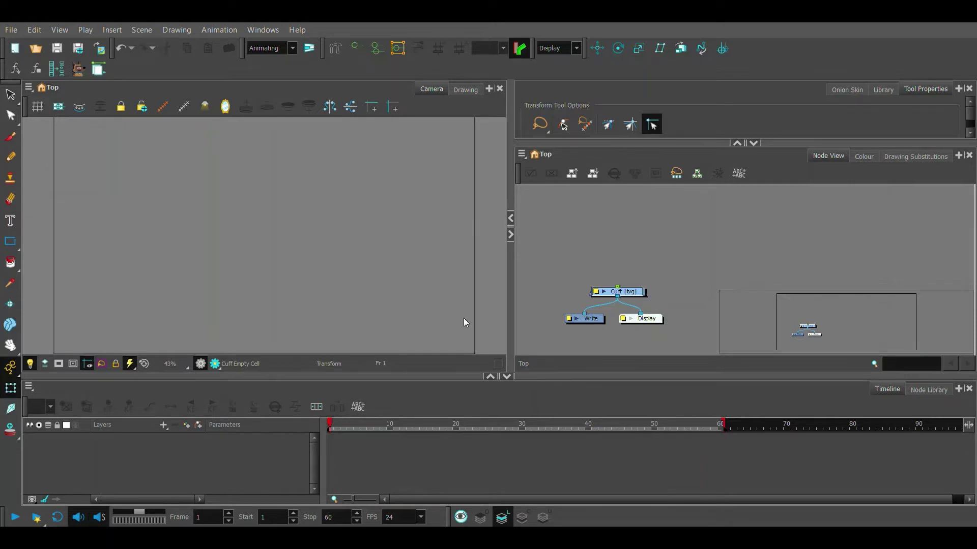
Confirm the CuffCutter name, raise Wrist and Cuff, and connect Cuff to the Composite
{"action": "left_click", "coordinate": [625, 291]}
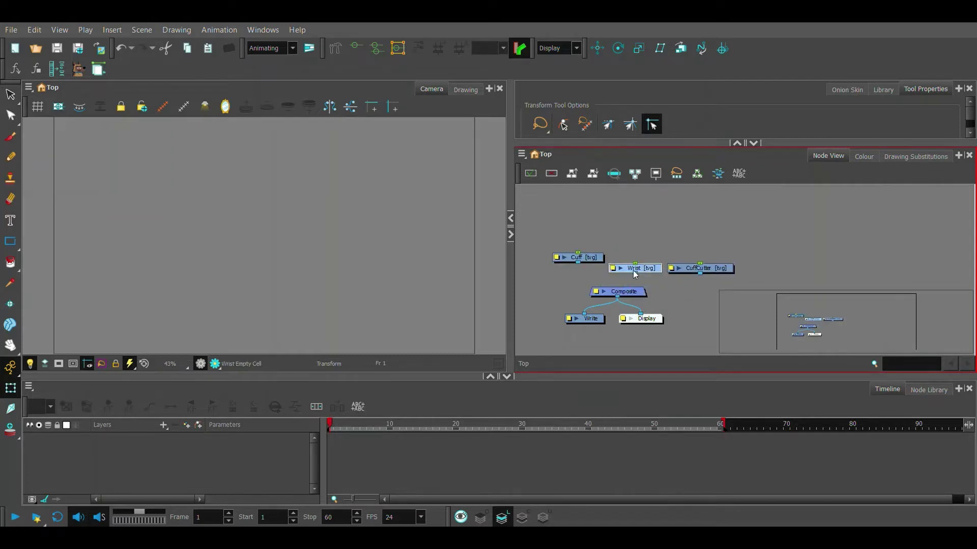
{"action": "left_click_drag", "start_coordinate": [632, 272], "coordinate": [648, 240]}
{"action": "left_click_drag", "start_coordinate": [589, 258], "coordinate": [578, 246]}
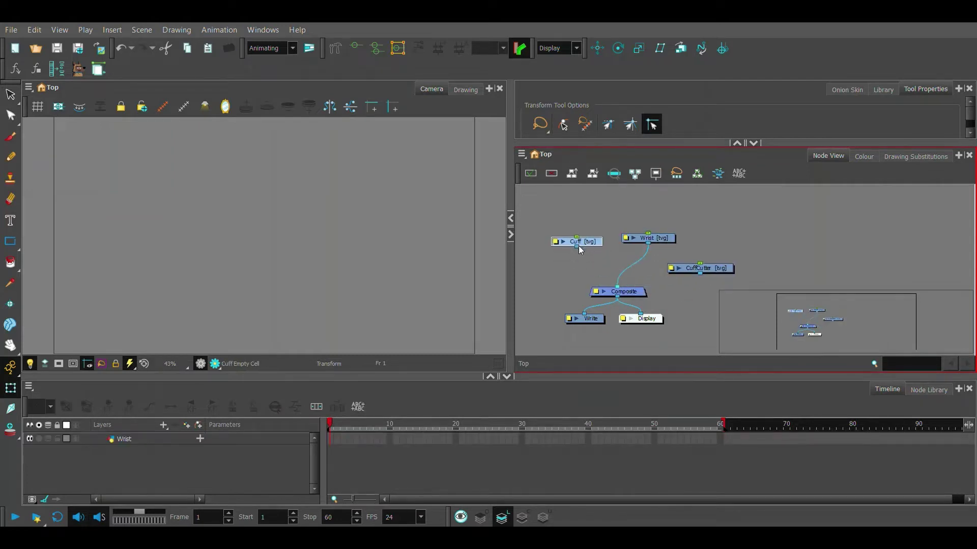
{"action": "left_click_drag", "start_coordinate": [628, 273], "coordinate": [617, 287]}
{"action": "left_click_drag", "start_coordinate": [576, 241], "coordinate": [694, 237]}
Connect CuffCutter to the Composite and add a peg above each of the three drawings
{"action": "mouse_move", "coordinate": [716, 268]}
{"action": "left_mouse_down"}
{"action": "mouse_move", "coordinate": [618, 262]}
{"action": "mouse_move", "coordinate": [552, 243]}
{"action": "left_mouse_up"}
{"action": "left_click_drag", "start_coordinate": [595, 281], "coordinate": [603, 288]}
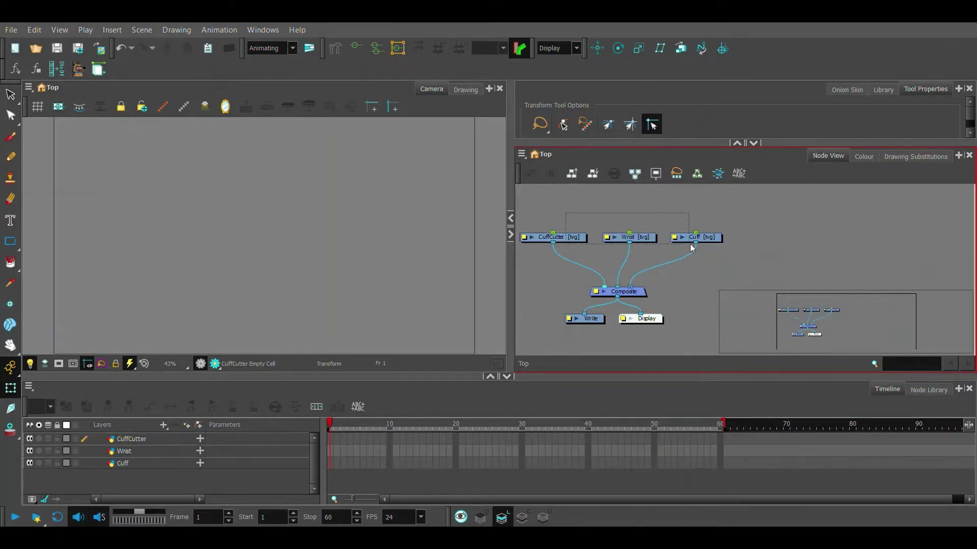
{"action": "left_click_drag", "start_coordinate": [526, 213], "coordinate": [695, 260]}
{"action": "key", "text": "ctrl+shift+p"}
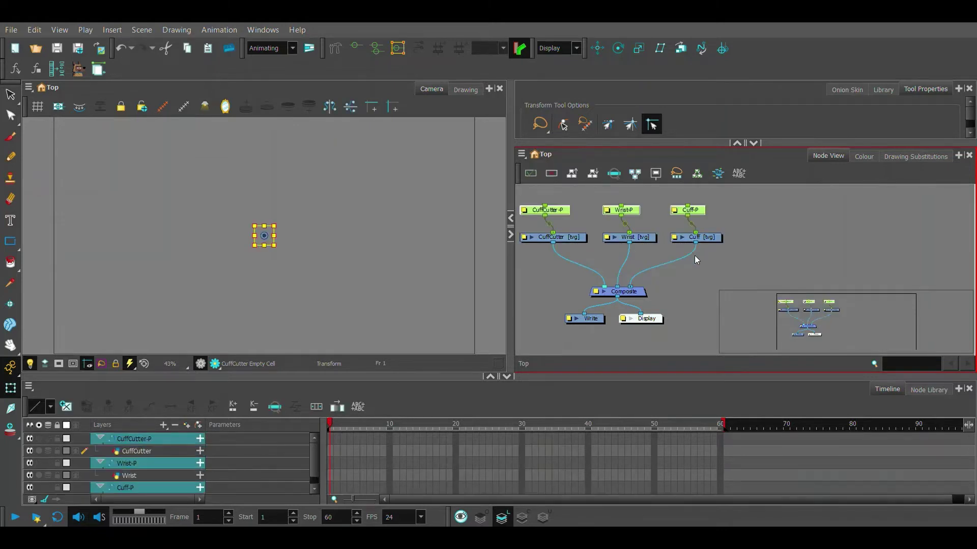
Draw a rectangle on the Wrist drawing and fill it with red
{"action": "left_click", "coordinate": [626, 237]}
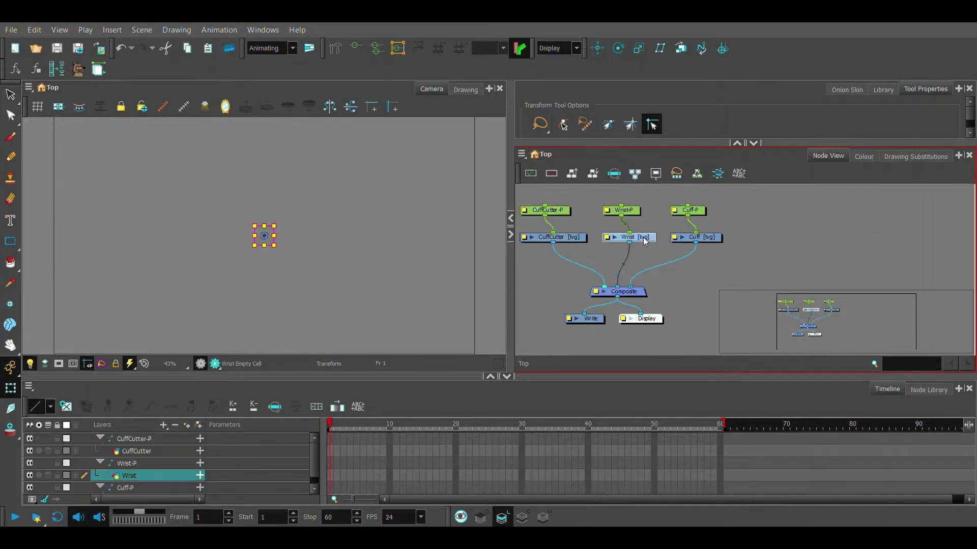
{"action": "left_click", "coordinate": [10, 243]}
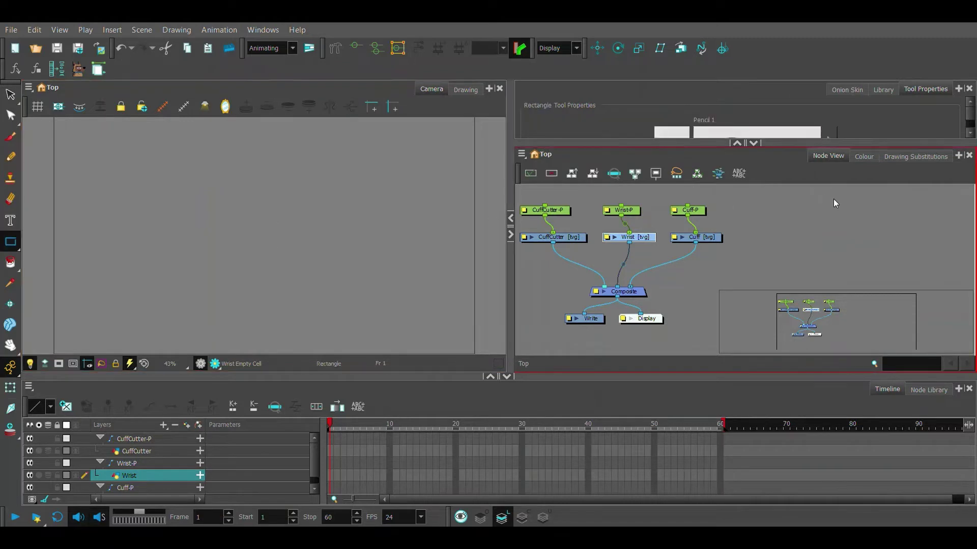
{"action": "left_click_drag", "start_coordinate": [196, 190], "coordinate": [362, 265]}
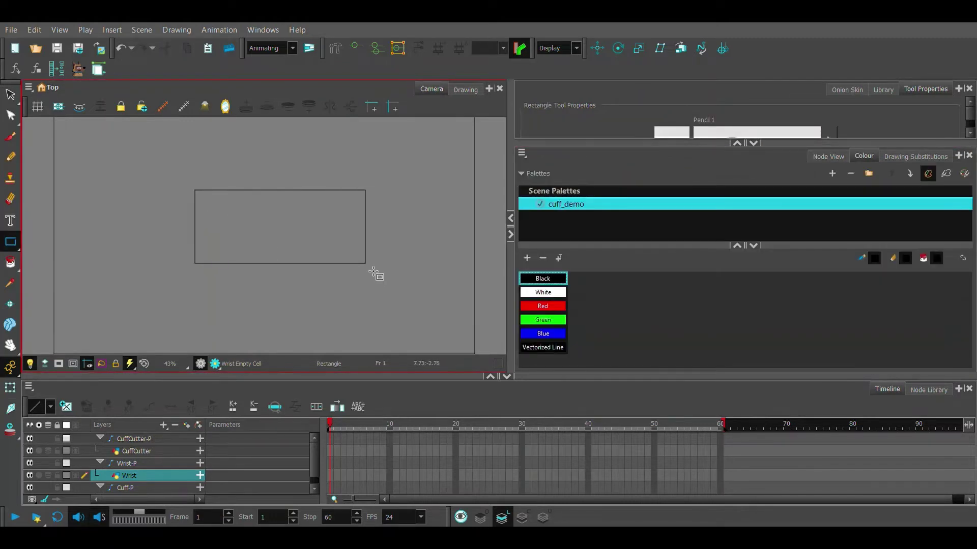
{"action": "left_click", "coordinate": [529, 305]}
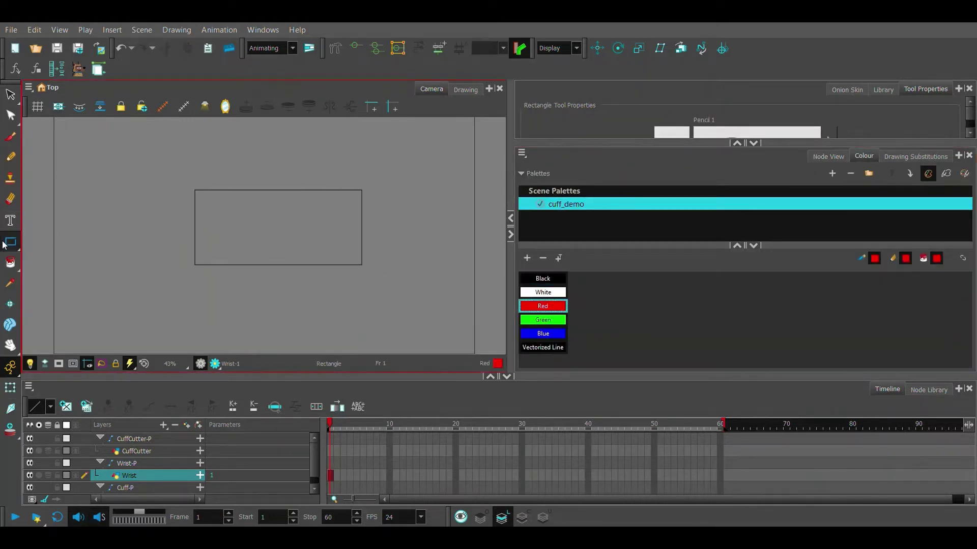
{"action": "scroll", "coordinate": [175, 260], "scroll_direction": "down", "scroll_amount": 2}
{"action": "left_click", "coordinate": [10, 262]}
{"action": "left_click", "coordinate": [303, 242]}
{"action": "left_click", "coordinate": [827, 155]}
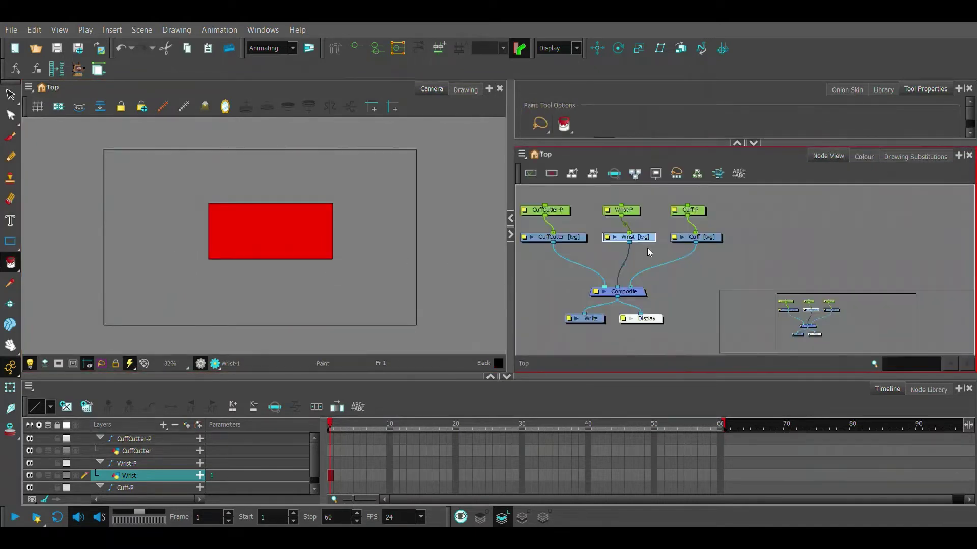
Draw an overlapping rectangle on the Cuff drawing and fill it with blue
{"action": "left_click", "coordinate": [700, 238]}
{"action": "left_click", "coordinate": [11, 241]}
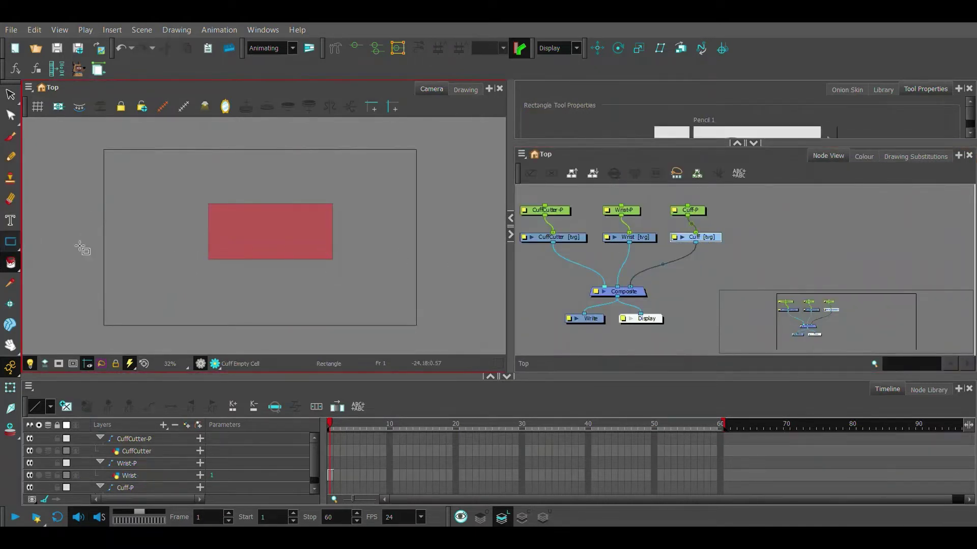
{"action": "left_click_drag", "start_coordinate": [171, 189], "coordinate": [264, 293]}
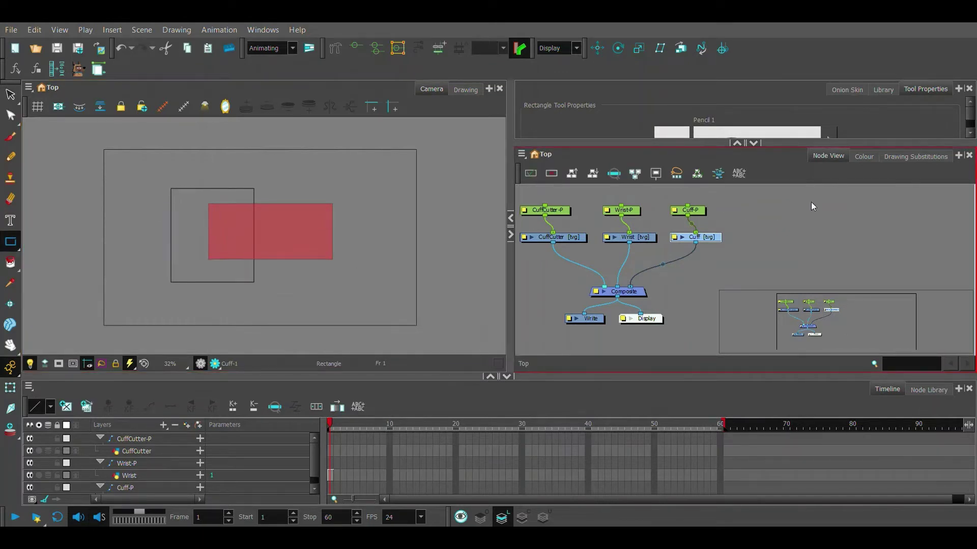
{"action": "left_click", "coordinate": [863, 157]}
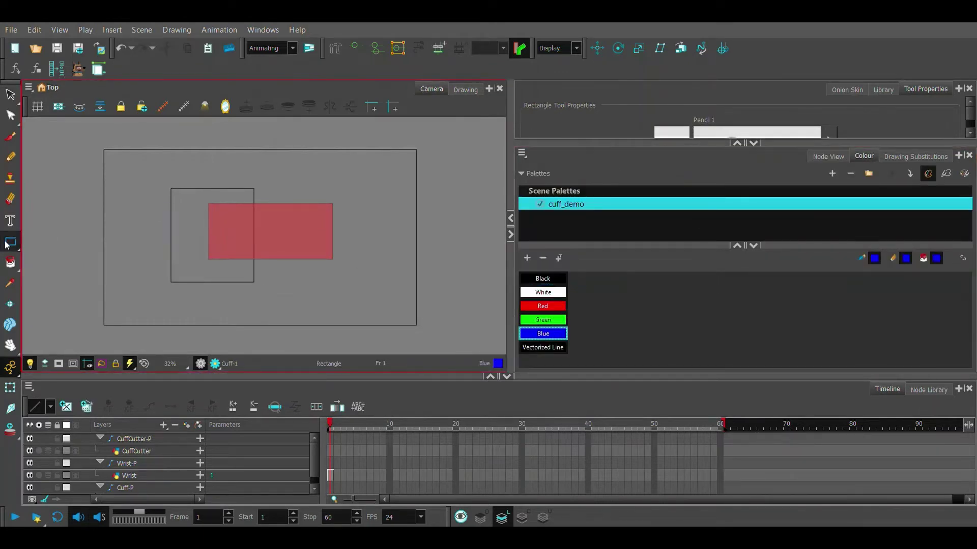
{"action": "left_click", "coordinate": [11, 263]}
{"action": "left_click", "coordinate": [185, 238]}
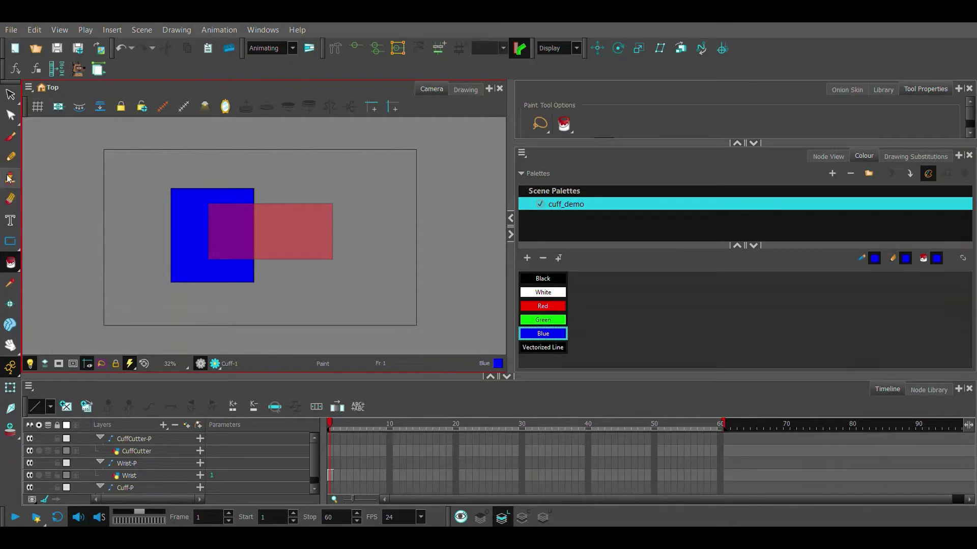
{"action": "left_click", "coordinate": [828, 157]}
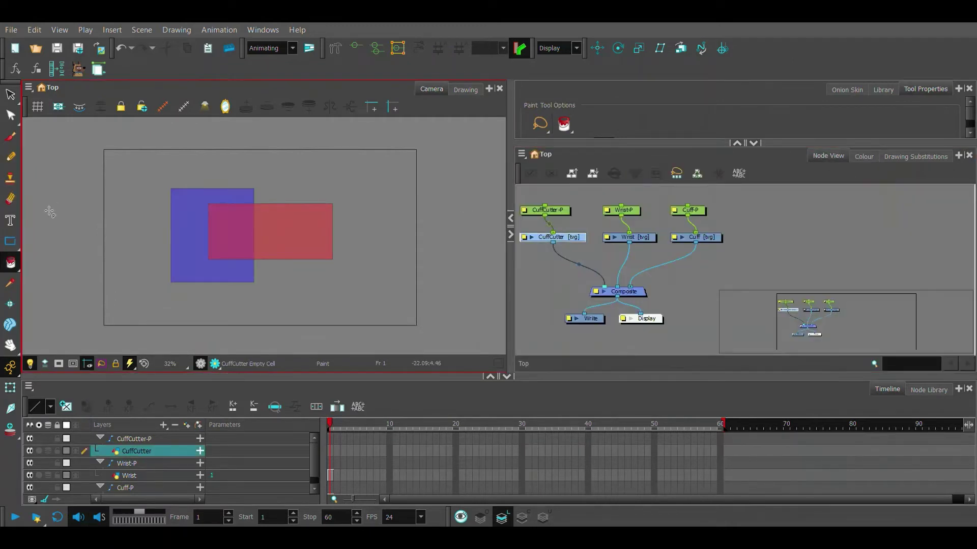
{"action": "scroll", "coordinate": [208, 238], "scroll_direction": "up", "scroll_amount": 2}
{"action": "left_click", "coordinate": [721, 394]}
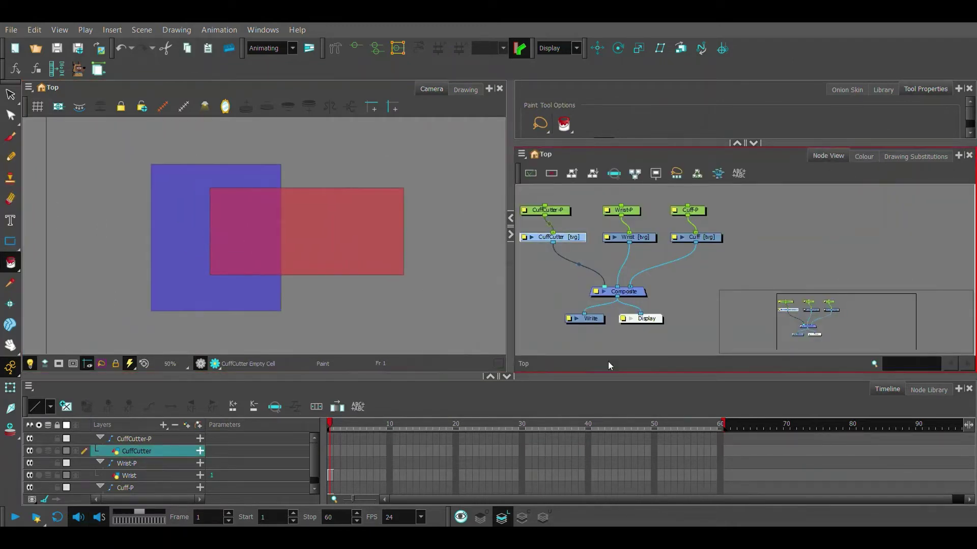
{"action": "scroll", "coordinate": [583, 249], "scroll_direction": "up", "scroll_amount": 2}
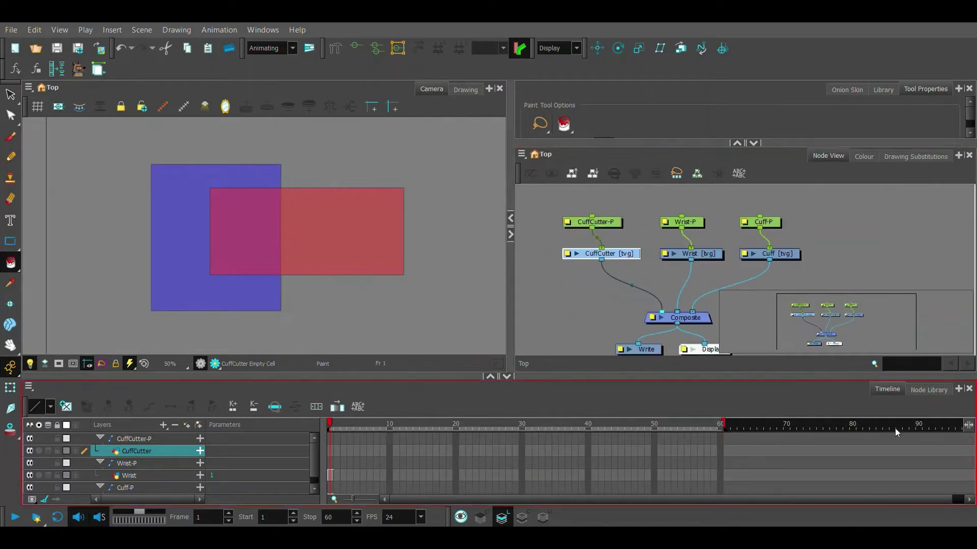
Add a Line-Art node from the Node Library below CuffCutter
{"action": "left_click", "coordinate": [929, 389]}
{"action": "left_click", "coordinate": [145, 407]}
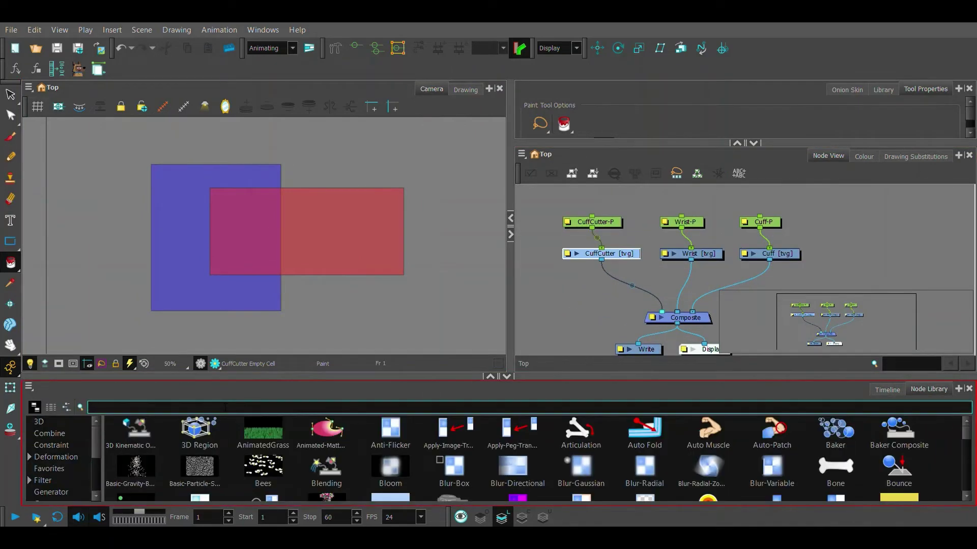
{"action": "type", "text": "line"}
{"action": "left_click", "coordinate": [198, 439]}
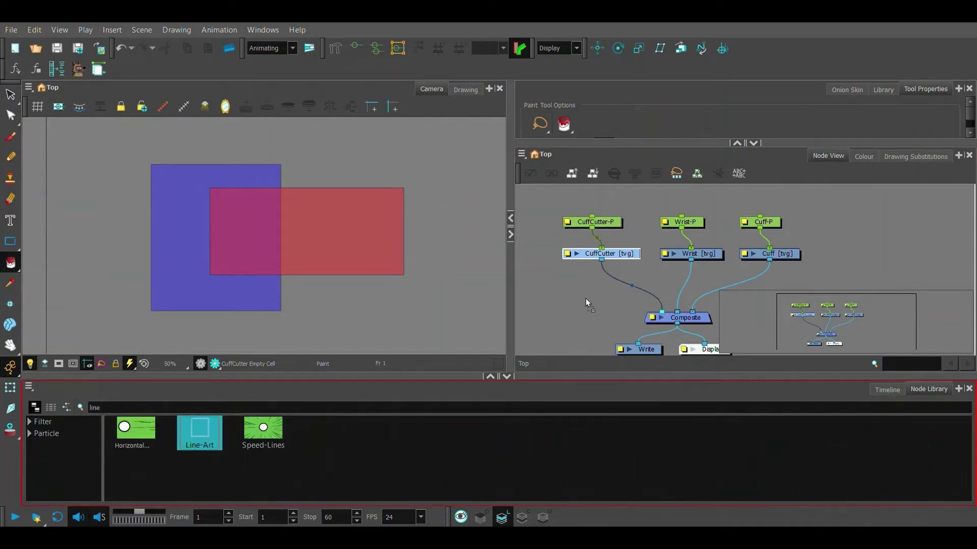
{"action": "left_click_drag", "start_coordinate": [584, 298], "coordinate": [584, 296]}
Add an Underlay-Layer node and connect Line-Art's output to the Composite
{"action": "triple_click", "coordinate": [94, 408]}
{"action": "type", "text": "underlay"}
{"action": "left_click", "coordinate": [133, 438]}
{"action": "mouse_move", "coordinate": [581, 316]}
{"action": "left_mouse_down"}
{"action": "mouse_move", "coordinate": [629, 286]}
{"action": "mouse_move", "coordinate": [578, 285]}
{"action": "left_mouse_up"}
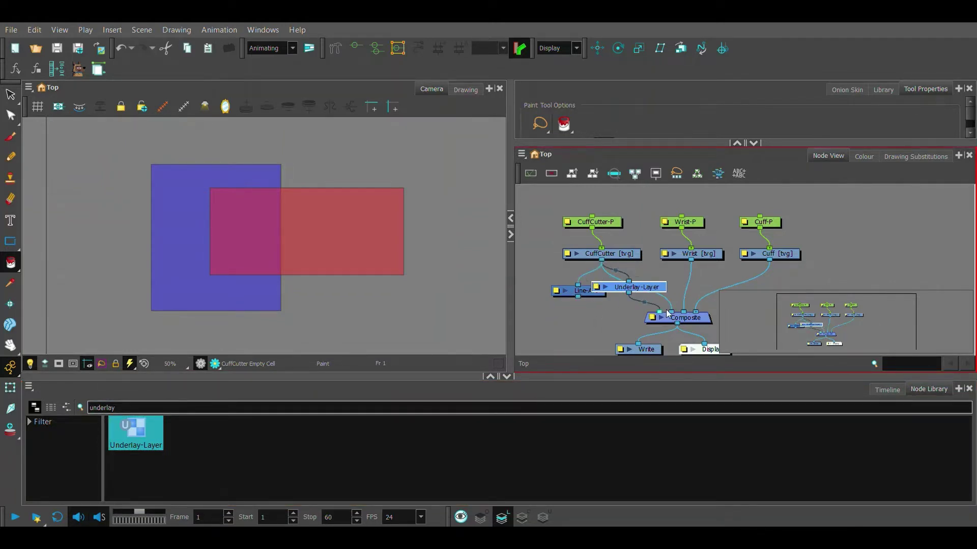
{"action": "mouse_move", "coordinate": [660, 312]}
{"action": "left_mouse_down"}
{"action": "mouse_move", "coordinate": [577, 298]}
{"action": "mouse_move", "coordinate": [569, 287]}
{"action": "left_mouse_up"}
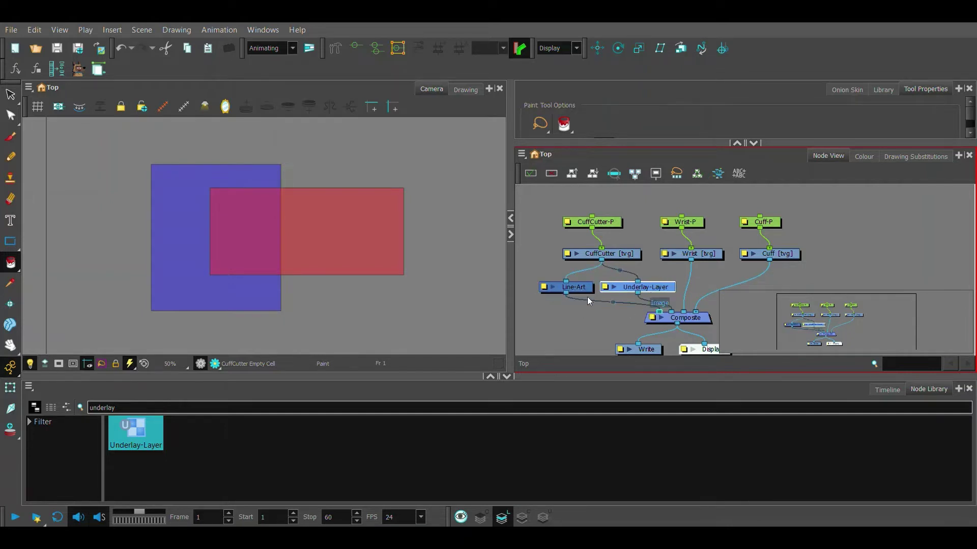
Draw a vertical line through both rectangles and select it on the Underlay art layer
{"action": "left_click", "coordinate": [13, 245]}
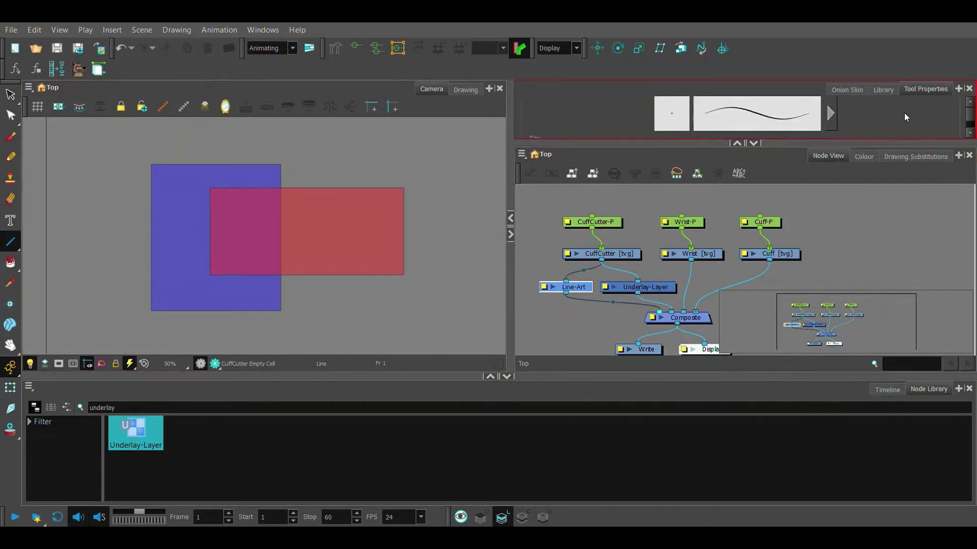
{"action": "scroll", "coordinate": [904, 116], "scroll_direction": "down", "scroll_amount": 2}
{"action": "scroll", "coordinate": [249, 241], "scroll_direction": "up", "scroll_amount": 2}
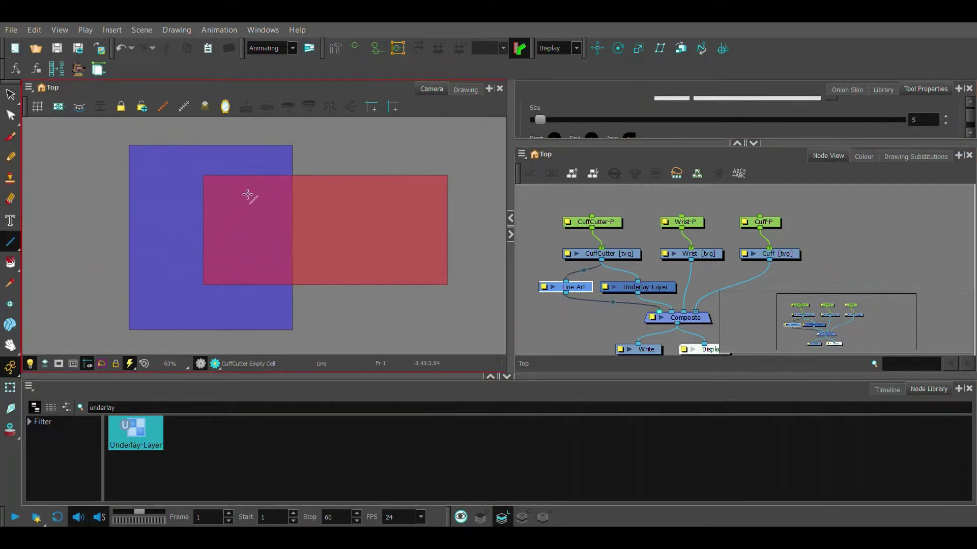
{"action": "left_click_drag", "start_coordinate": [239, 164], "coordinate": [239, 299]}
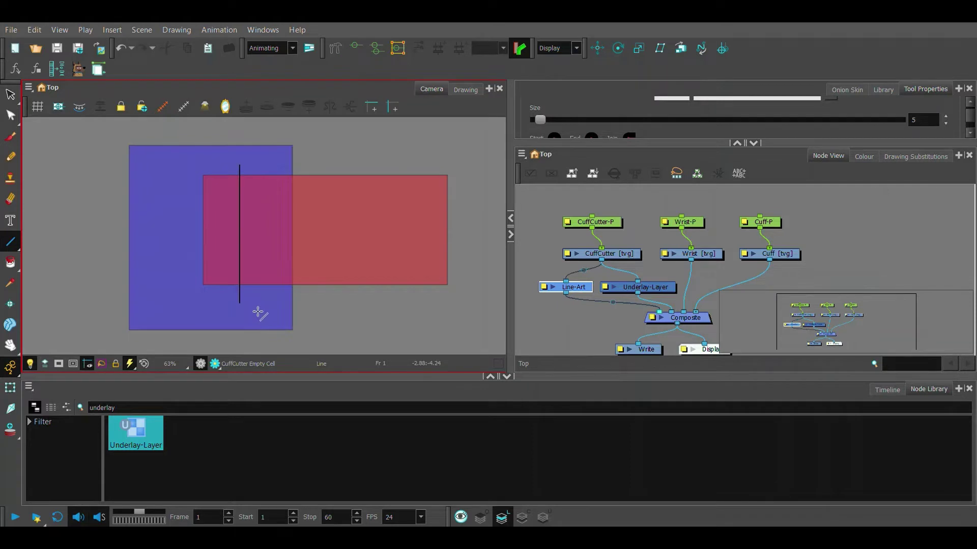
{"action": "key", "text": "alt+s"}
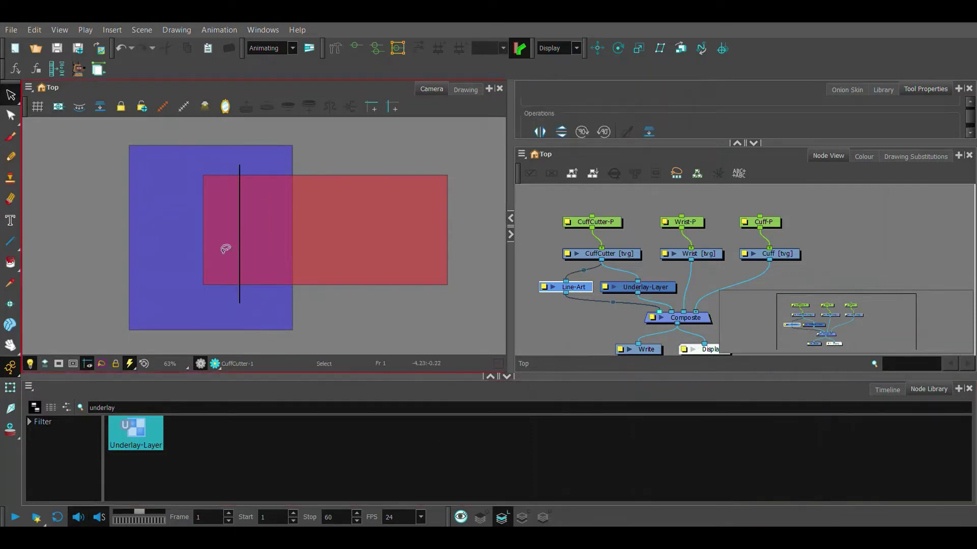
{"action": "left_click", "coordinate": [241, 240]}
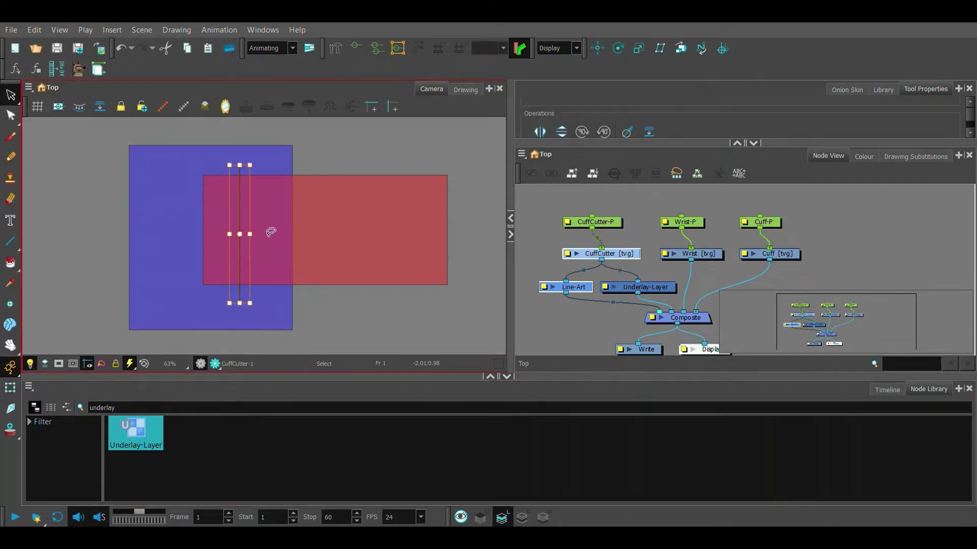
{"action": "left_click", "coordinate": [543, 517]}
{"action": "left_click", "coordinate": [239, 241]}
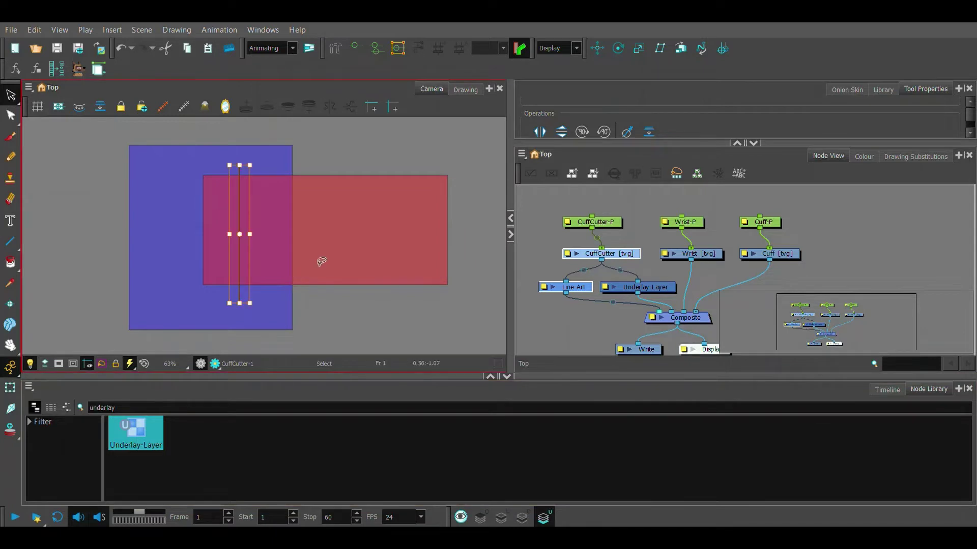
{"action": "left_click", "coordinate": [10, 263]}
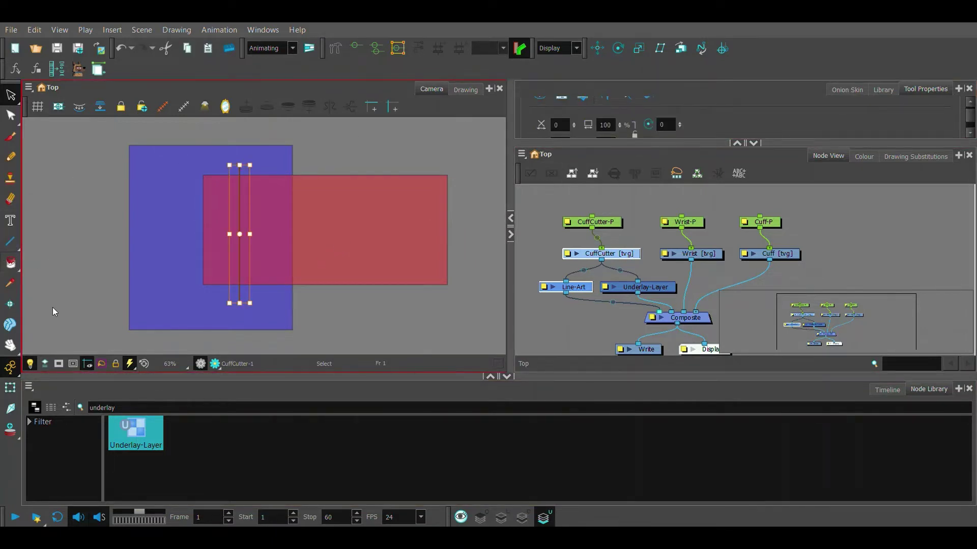
Fill the closed cuff region with green and confirm the vertical cutter line remains
{"action": "key", "text": "alt+v"}
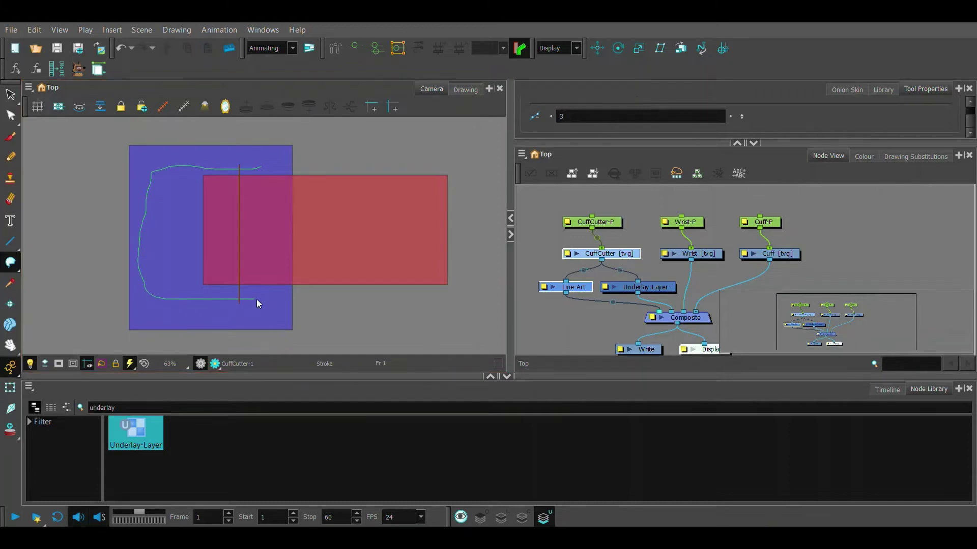
{"action": "left_click", "coordinate": [11, 263]}
{"action": "left_click", "coordinate": [864, 155]}
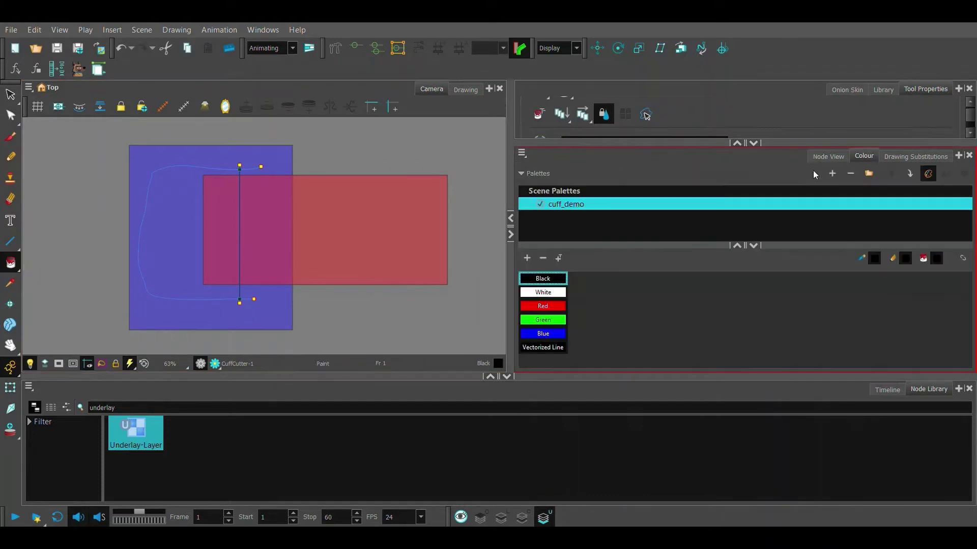
{"action": "left_click", "coordinate": [543, 319]}
{"action": "left_click", "coordinate": [187, 249]}
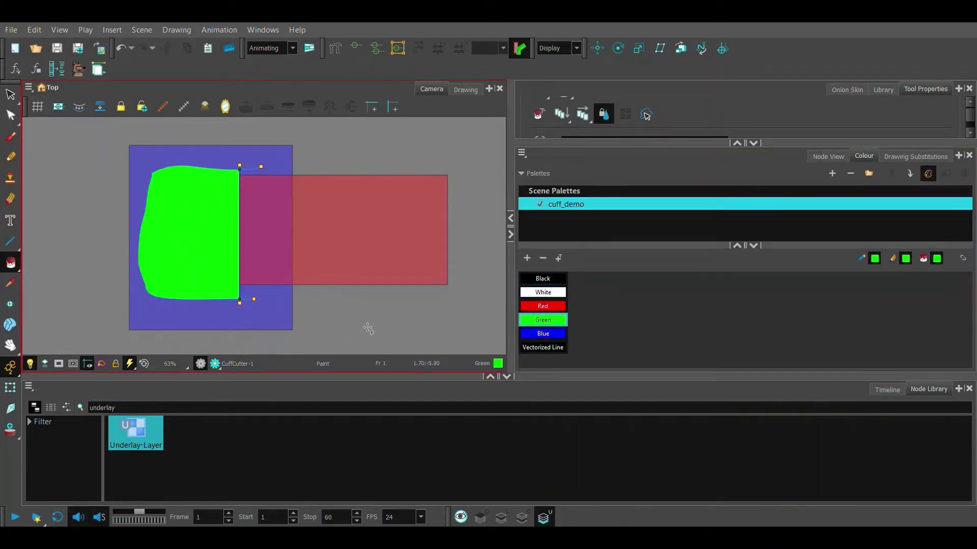
{"action": "scroll", "coordinate": [211, 202], "scroll_direction": "up", "scroll_amount": 2}
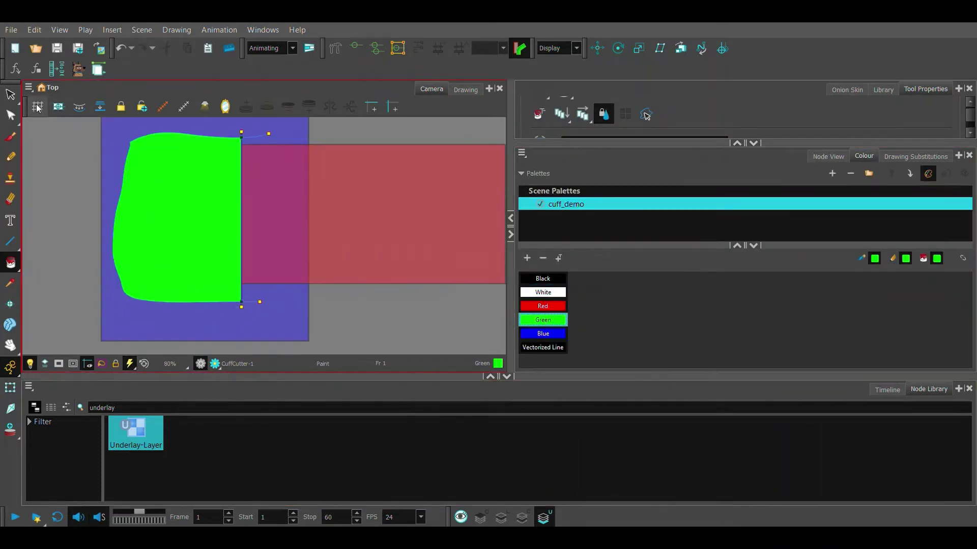
{"action": "left_click", "coordinate": [11, 95]}
{"action": "scroll", "coordinate": [270, 230], "scroll_direction": "up", "scroll_amount": 4}
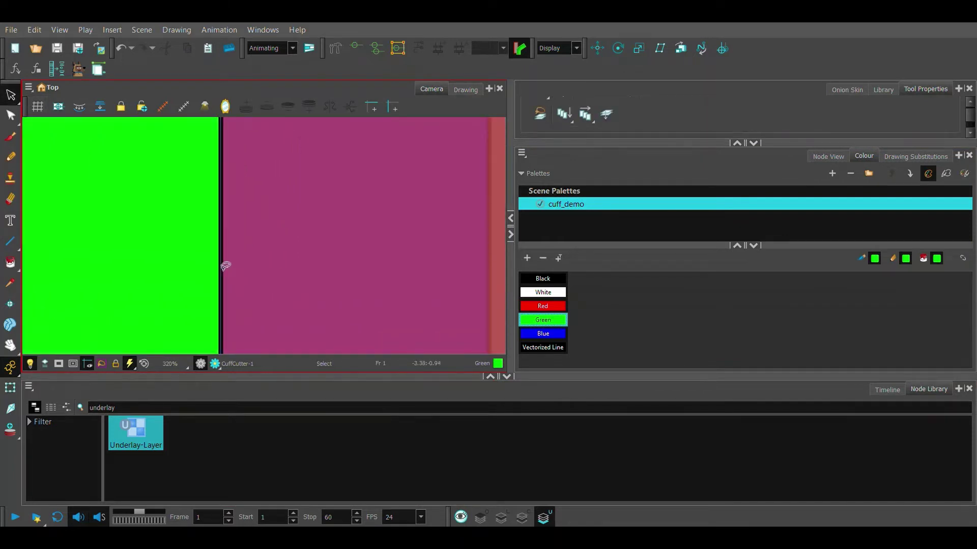
{"action": "left_click", "coordinate": [223, 267]}
{"action": "key", "text": "Escape"}
{"action": "scroll", "coordinate": [250, 260], "scroll_direction": "down", "scroll_amount": 1}
{"action": "scroll", "coordinate": [252, 235], "scroll_direction": "down", "scroll_amount": 1}
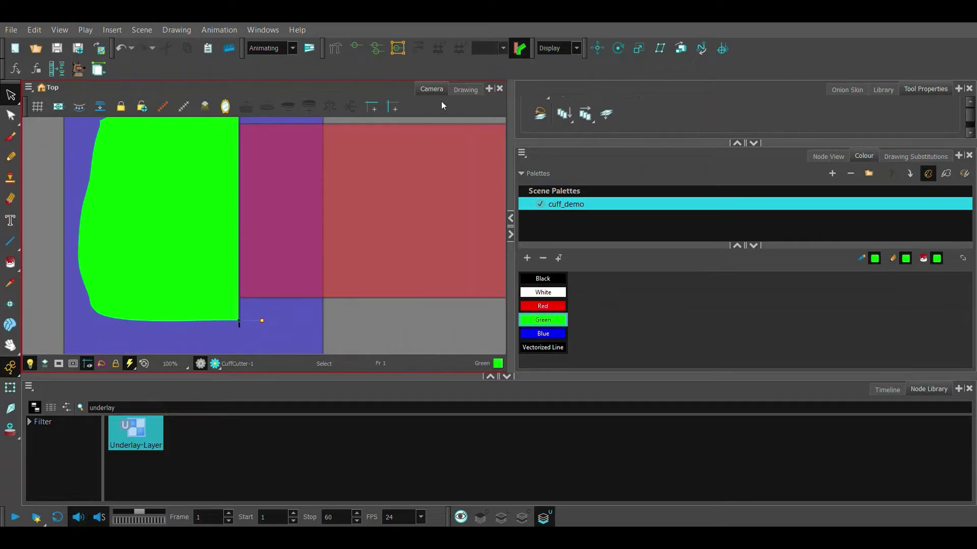
Check the CuffCutter drawing's line art layer alone, then return to the scene and node graph
{"action": "left_click", "coordinate": [465, 89]}
{"action": "scroll", "coordinate": [192, 259], "scroll_direction": "up", "scroll_amount": 2}
{"action": "scroll", "coordinate": [279, 224], "scroll_direction": "down", "scroll_amount": 2}
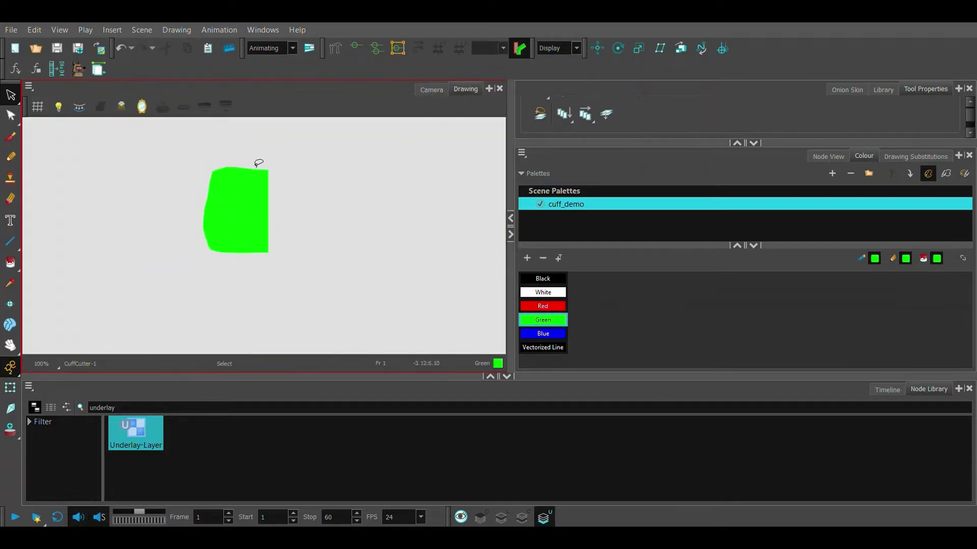
{"action": "scroll", "coordinate": [265, 227], "scroll_direction": "up", "scroll_amount": 1}
{"action": "scroll", "coordinate": [263, 227], "scroll_direction": "up", "scroll_amount": 1}
{"action": "scroll", "coordinate": [175, 336], "scroll_direction": "down", "scroll_amount": 2}
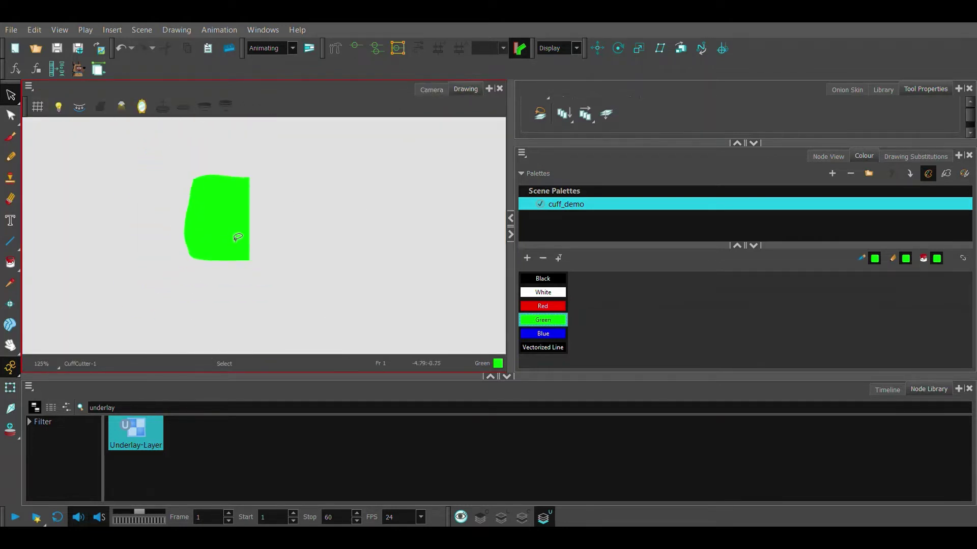
{"action": "left_click", "coordinate": [501, 517]}
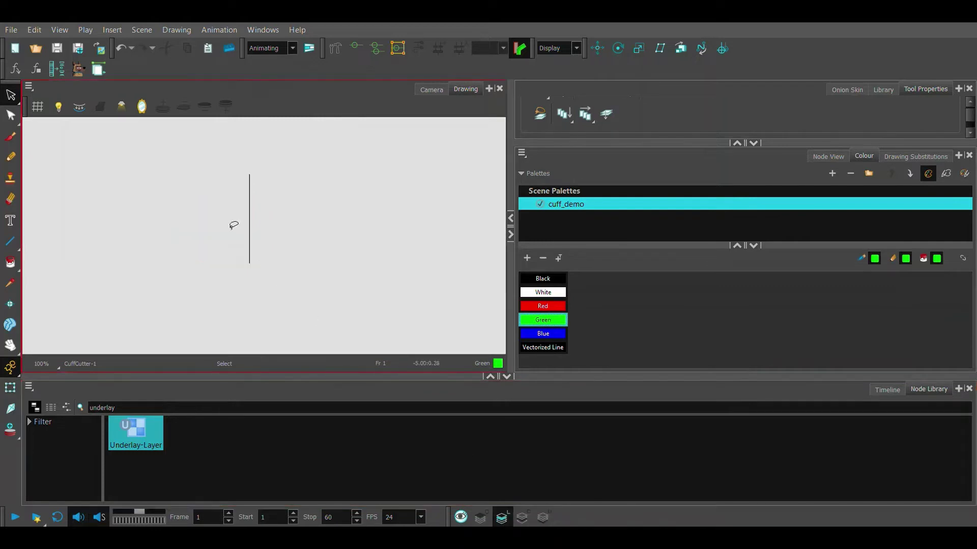
{"action": "scroll", "coordinate": [267, 283], "scroll_direction": "up", "scroll_amount": 2}
{"action": "left_click", "coordinate": [431, 89]}
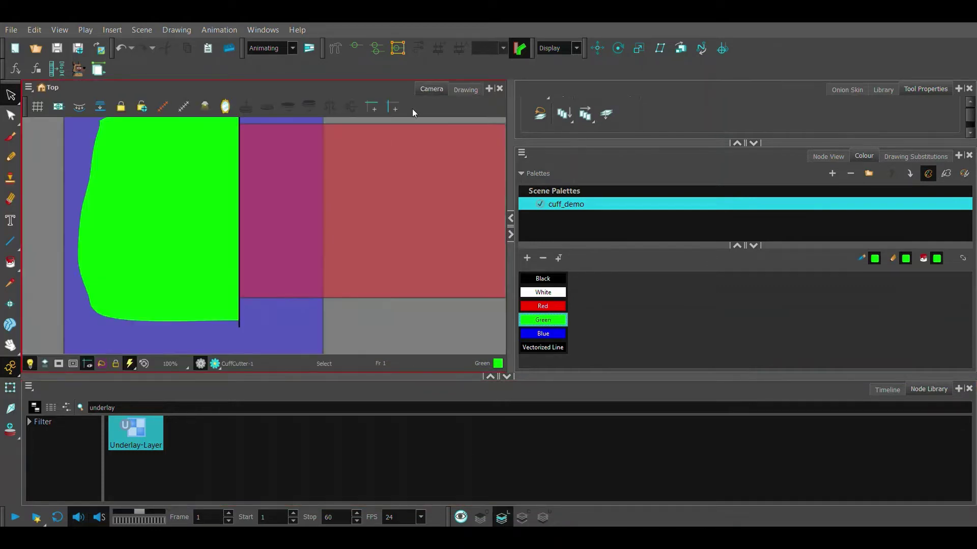
{"action": "scroll", "coordinate": [252, 226], "scroll_direction": "down", "scroll_amount": 2}
{"action": "left_click", "coordinate": [828, 157]}
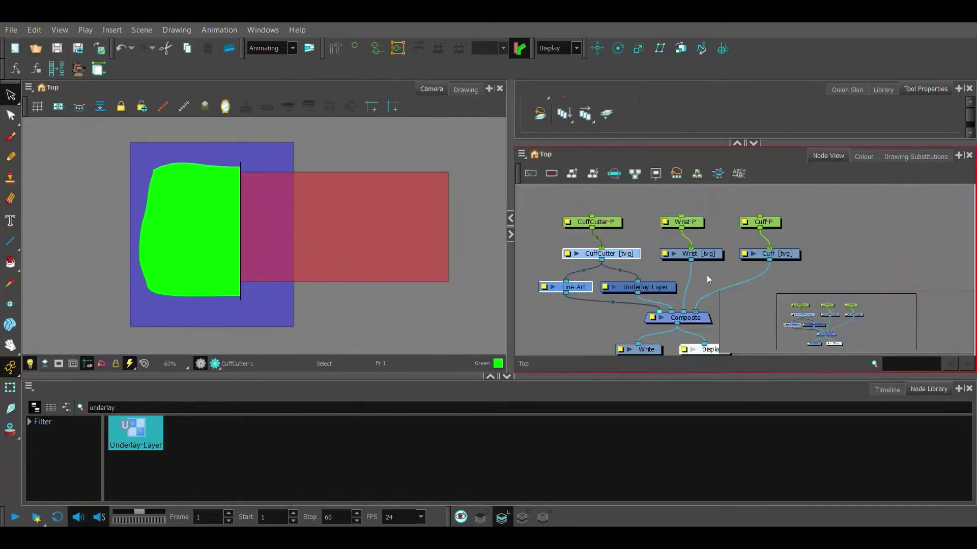
Insert a Cutter node on the Wrist-to-Composite cable
{"action": "left_click_drag", "start_coordinate": [707, 275], "coordinate": [700, 259]}
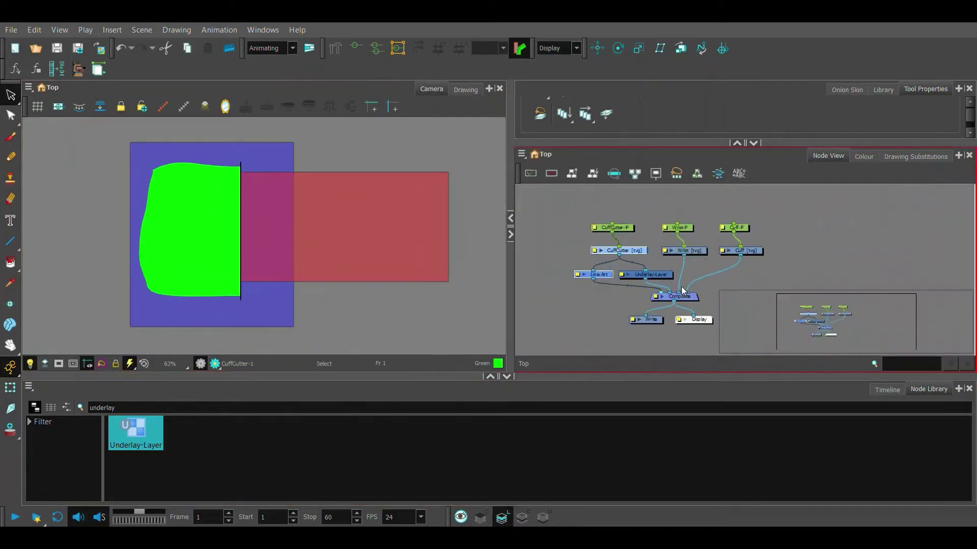
{"action": "left_click", "coordinate": [306, 458]}
{"action": "double_click", "coordinate": [101, 408]}
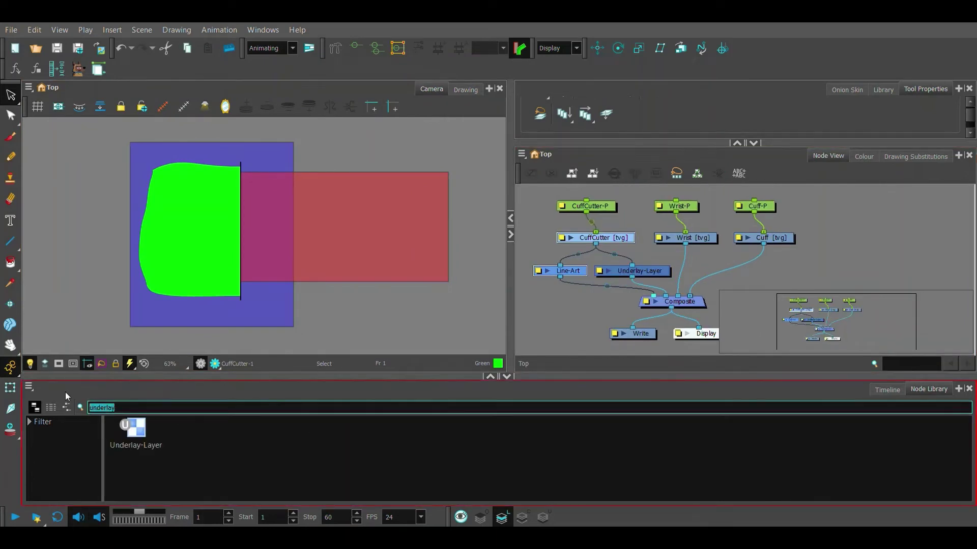
{"action": "type", "text": "cutter"}
{"action": "left_click", "coordinate": [128, 433]}
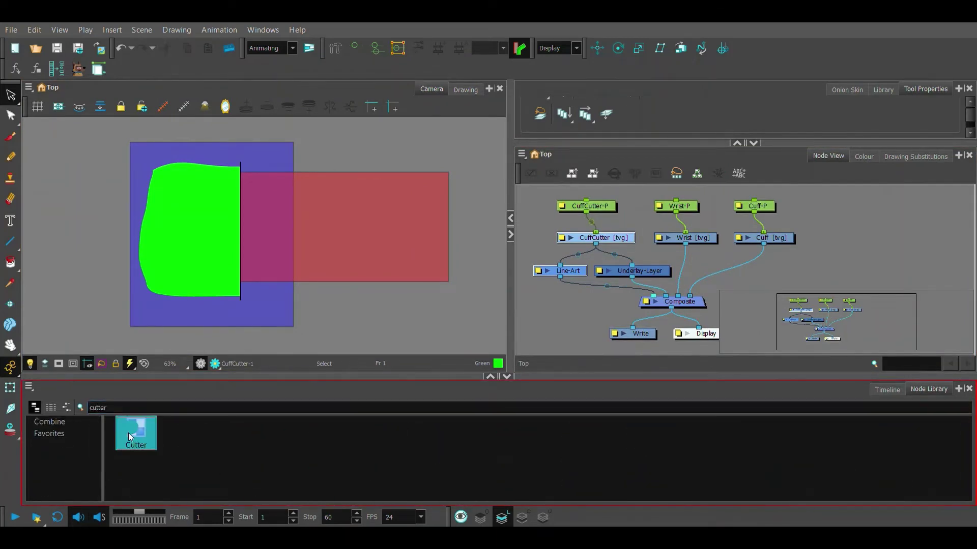
{"action": "key", "text": "Return"}
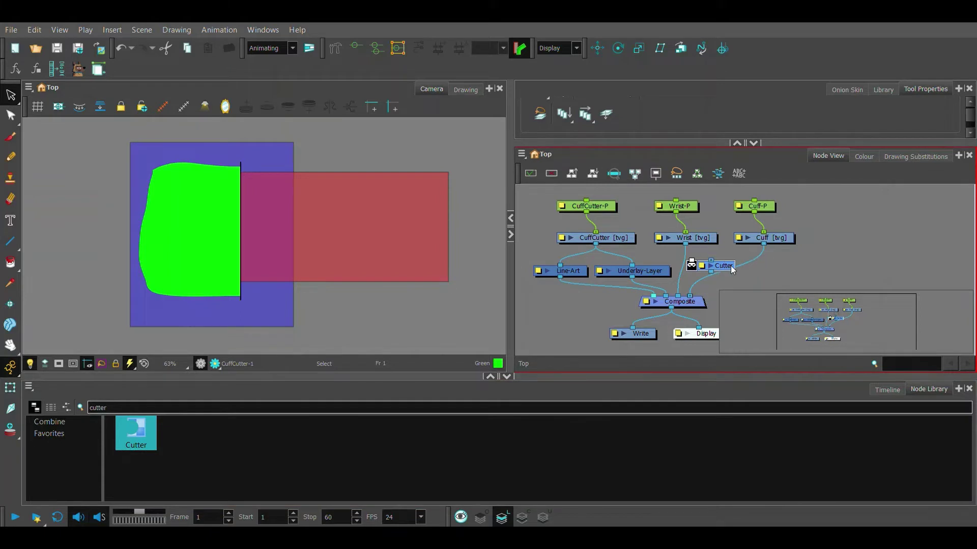
{"action": "left_click_drag", "start_coordinate": [713, 266], "coordinate": [709, 264]}
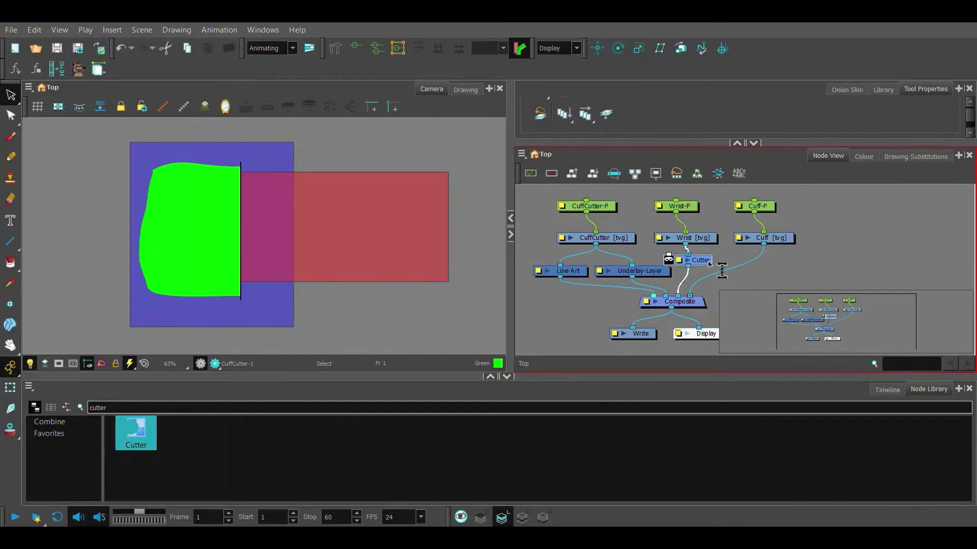
Wire CuffCutter's Underlay-Layer into the Cutter as its matte
{"action": "left_click", "coordinate": [686, 232]}
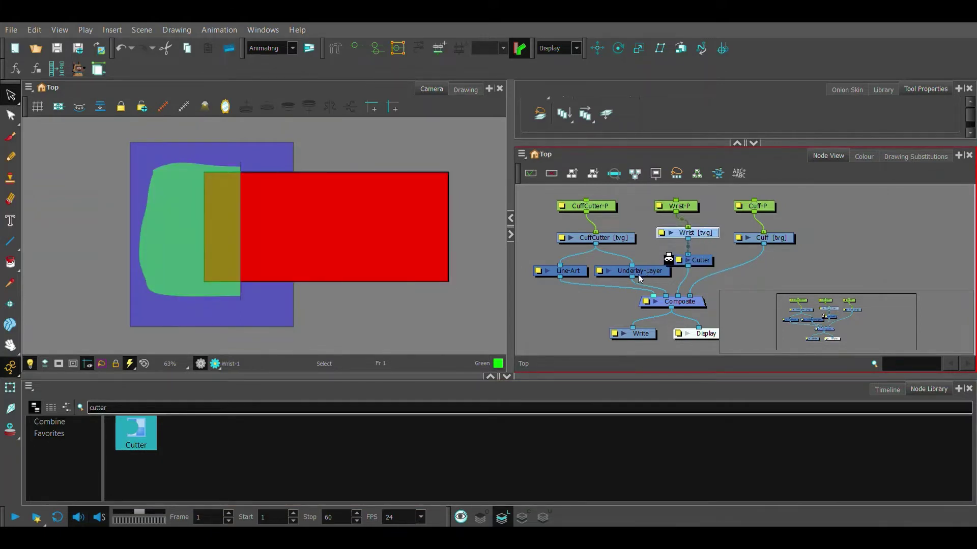
{"action": "mouse_move", "coordinate": [541, 258]}
{"action": "left_mouse_down"}
{"action": "mouse_move", "coordinate": [631, 281]}
{"action": "mouse_move", "coordinate": [604, 269]}
{"action": "mouse_move", "coordinate": [669, 260]}
{"action": "left_mouse_up"}
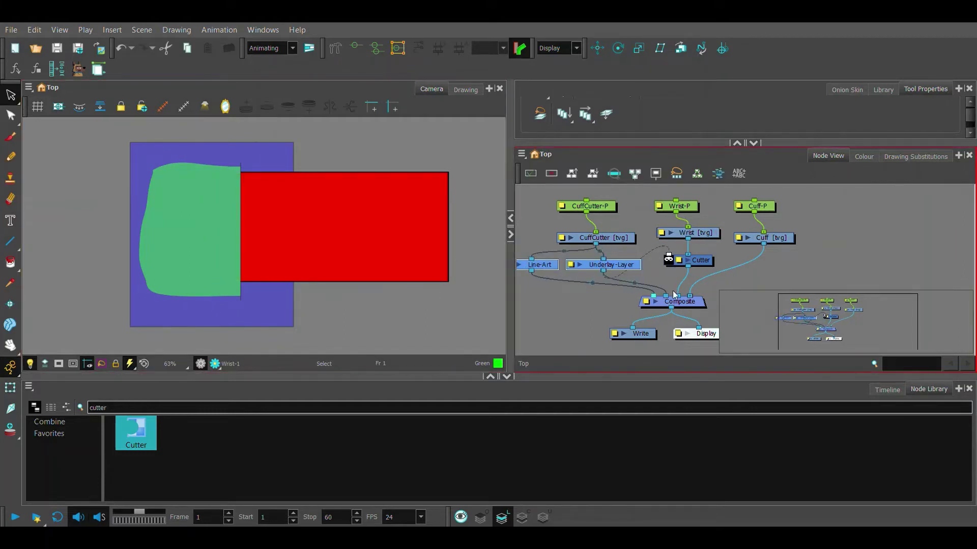
{"action": "scroll", "coordinate": [674, 295], "scroll_direction": "up", "scroll_amount": 2}
{"action": "left_click_drag", "start_coordinate": [649, 273], "coordinate": [610, 321]}
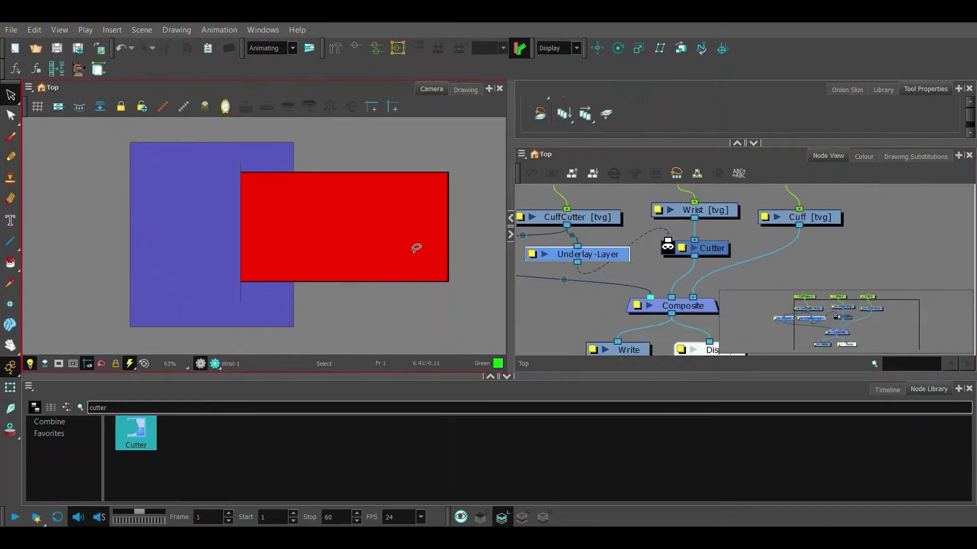
{"action": "scroll", "coordinate": [240, 273], "scroll_direction": "up", "scroll_amount": 3}
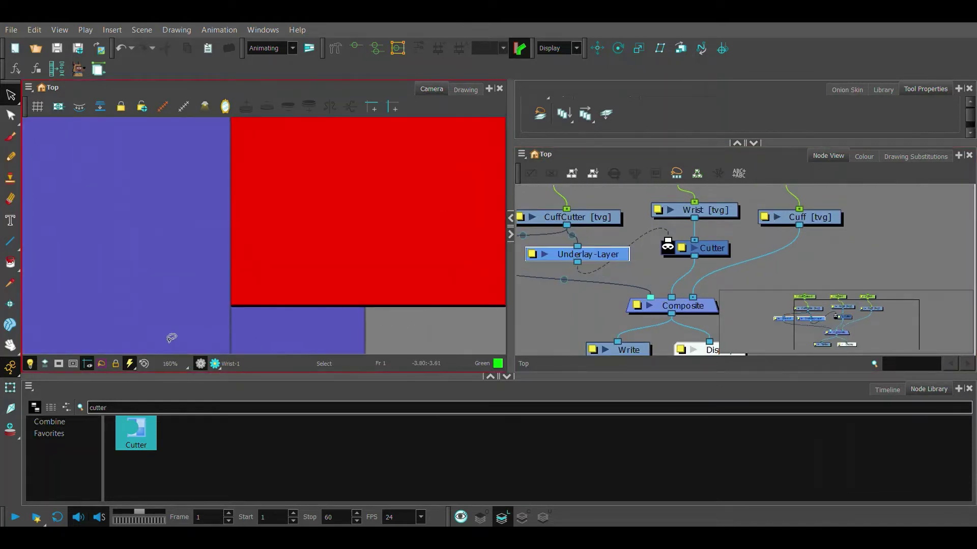
{"action": "left_click", "coordinate": [11, 387]}
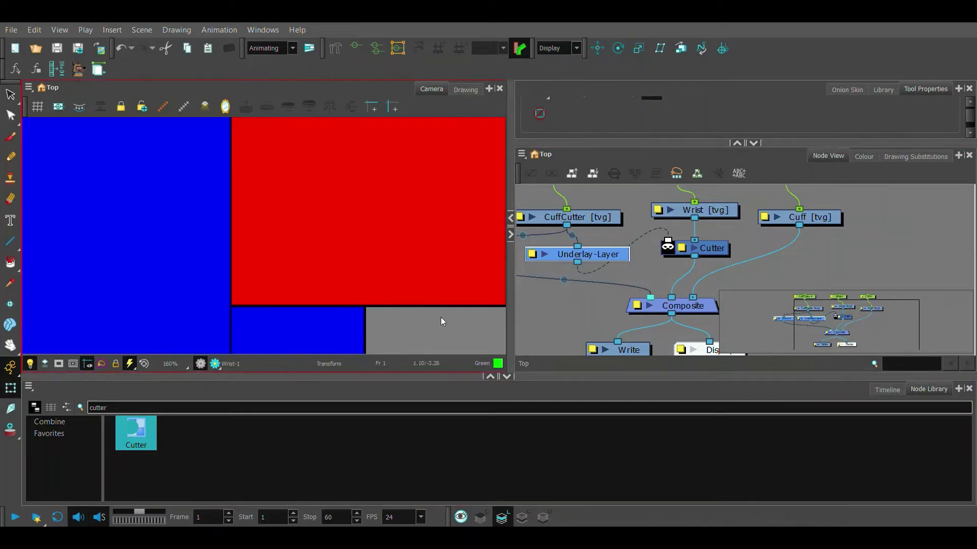
{"action": "scroll", "coordinate": [304, 249], "scroll_direction": "down", "scroll_amount": 1}
{"action": "scroll", "coordinate": [283, 247], "scroll_direction": "down", "scroll_amount": 1}
{"action": "scroll", "coordinate": [256, 200], "scroll_direction": "down", "scroll_amount": 1}
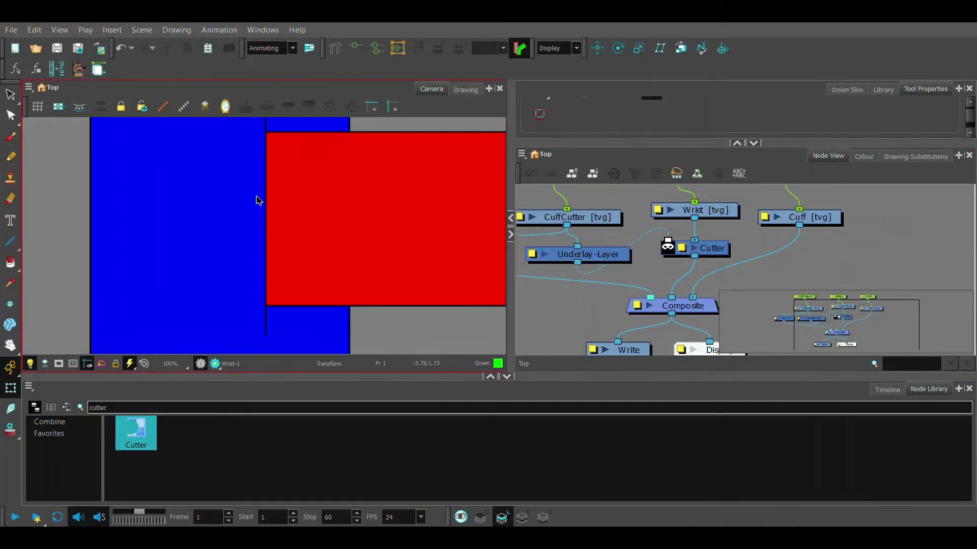
{"action": "scroll", "coordinate": [261, 261], "scroll_direction": "up", "scroll_amount": 1}
{"action": "scroll", "coordinate": [620, 277], "scroll_direction": "down", "scroll_amount": 2}
Reconnect the CuffCutter cable to Composite's last port and nudge the cutter drawing
{"action": "left_click_drag", "start_coordinate": [619, 276], "coordinate": [600, 268]}
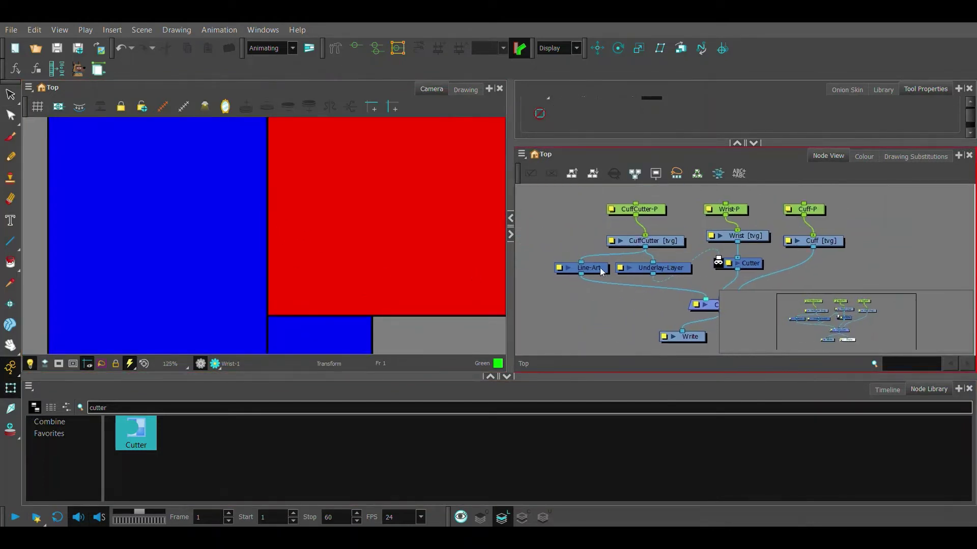
{"action": "scroll", "coordinate": [599, 268], "scroll_direction": "up", "scroll_amount": 1}
{"action": "scroll", "coordinate": [620, 281], "scroll_direction": "up", "scroll_amount": 1}
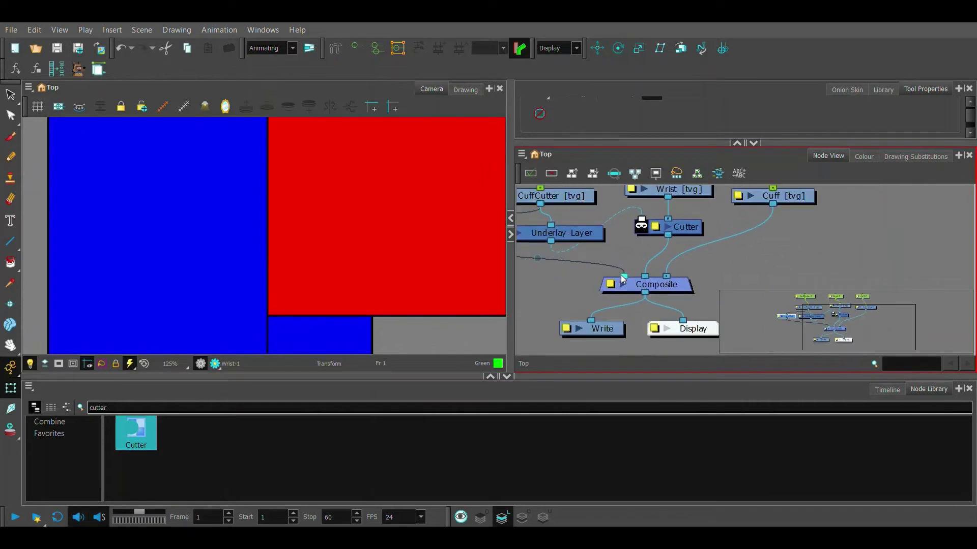
{"action": "mouse_move", "coordinate": [620, 275]}
{"action": "left_mouse_down"}
{"action": "mouse_move", "coordinate": [668, 275]}
{"action": "mouse_move", "coordinate": [616, 280]}
{"action": "left_mouse_up"}
{"action": "scroll", "coordinate": [609, 275], "scroll_direction": "down", "scroll_amount": 2}
{"action": "scroll", "coordinate": [642, 260], "scroll_direction": "down", "scroll_amount": 2}
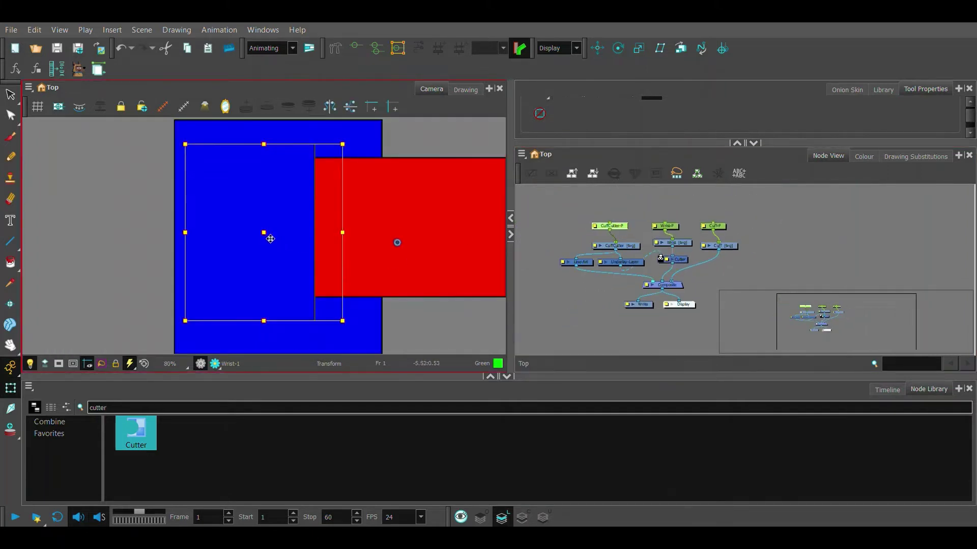
{"action": "left_click_drag", "start_coordinate": [269, 239], "coordinate": [283, 237]}
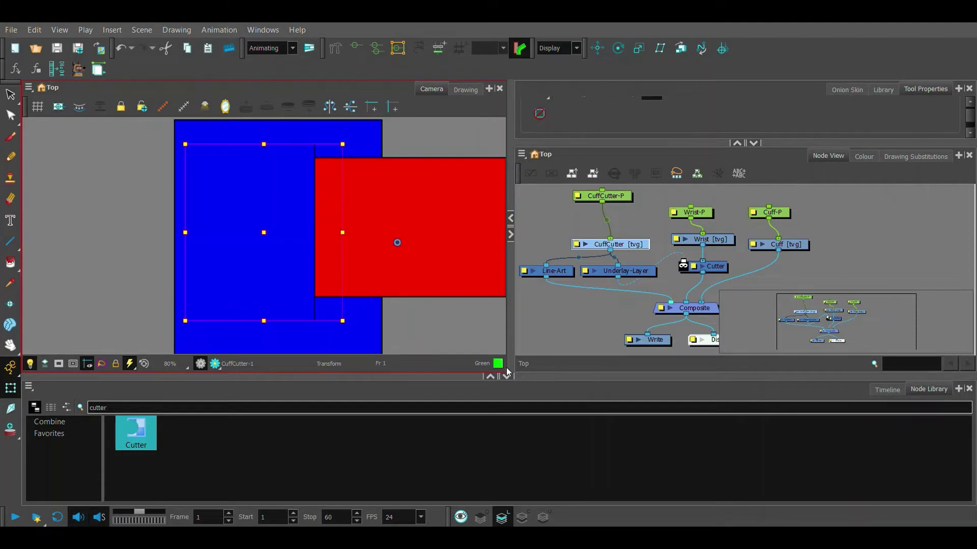
Add a curve deformer to the cuff cutter and bend the blue/red boundary leftward
{"action": "key", "text": "ctrl+v"}
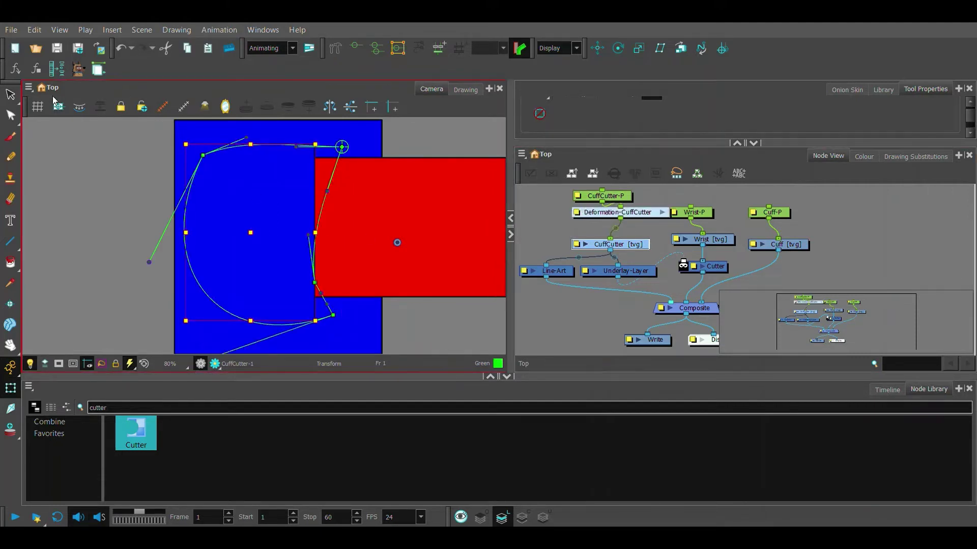
{"action": "left_click", "coordinate": [338, 50]}
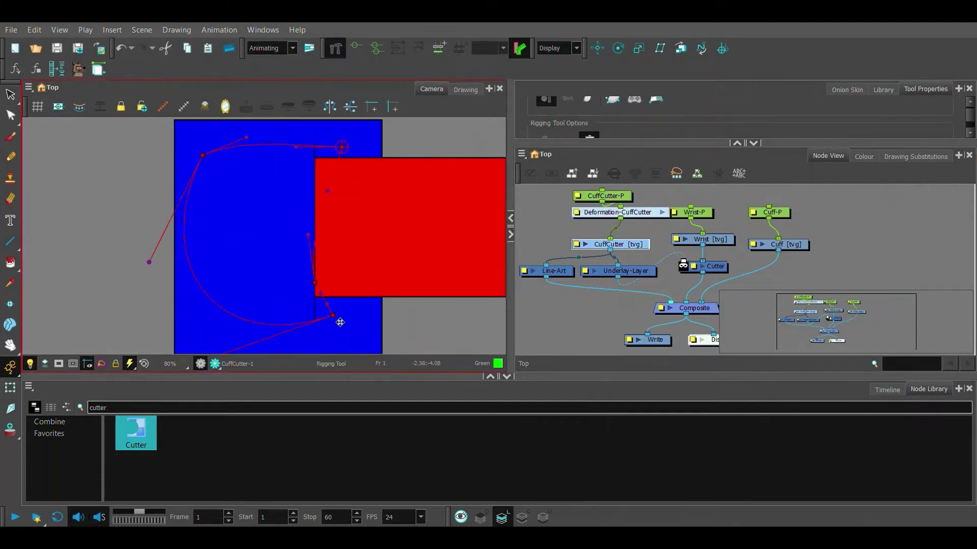
{"action": "left_click_drag", "start_coordinate": [340, 321], "coordinate": [189, 328]}
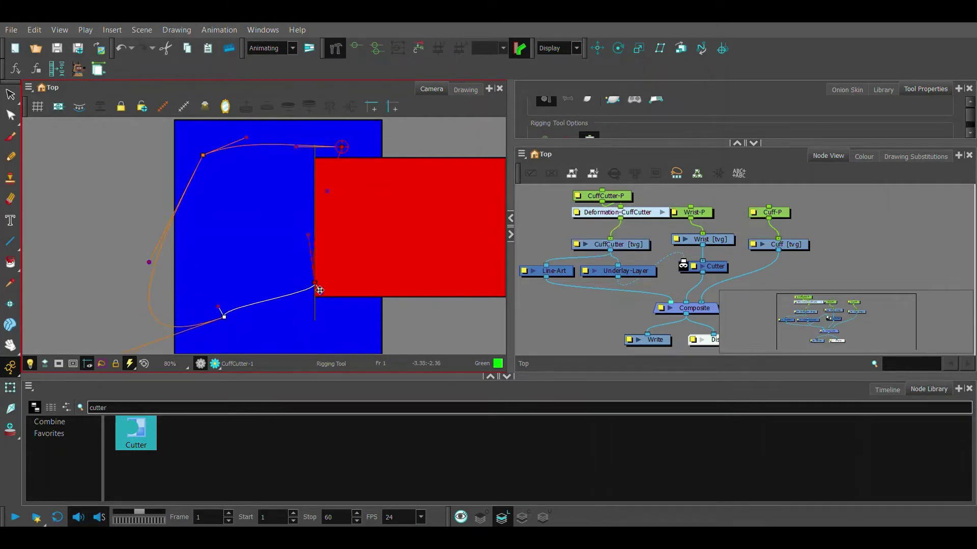
{"action": "key", "text": "shift+t"}
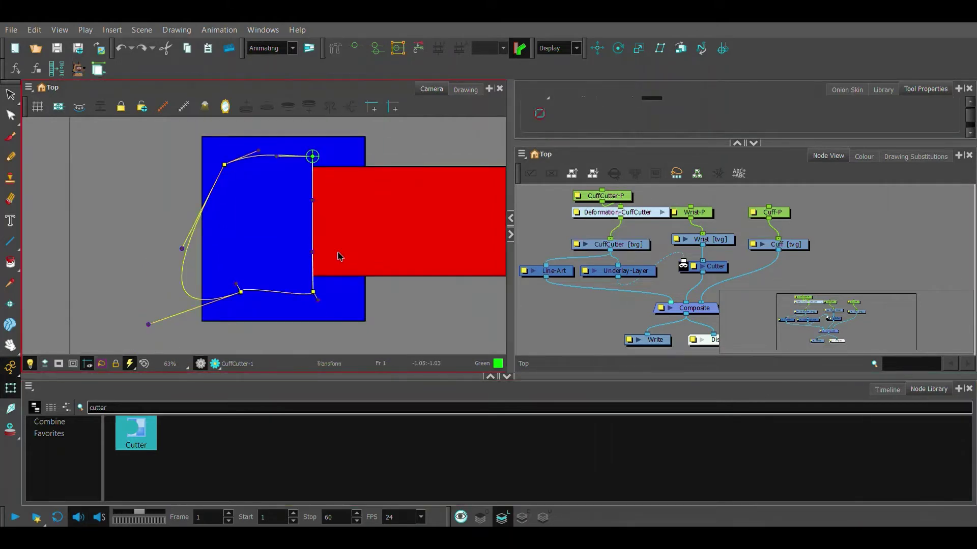
{"action": "scroll", "coordinate": [339, 257], "scroll_direction": "up", "scroll_amount": 2}
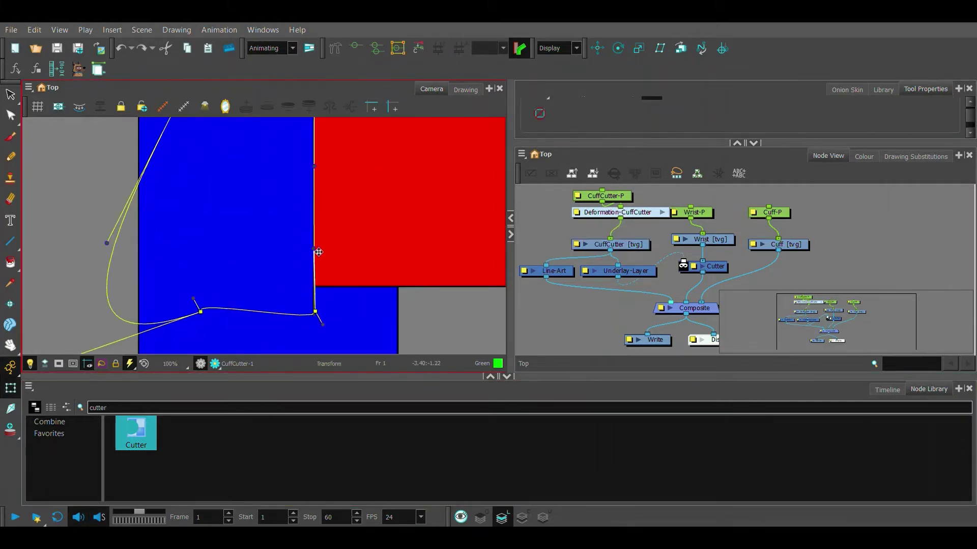
{"action": "left_click_drag", "start_coordinate": [317, 253], "coordinate": [269, 250]}
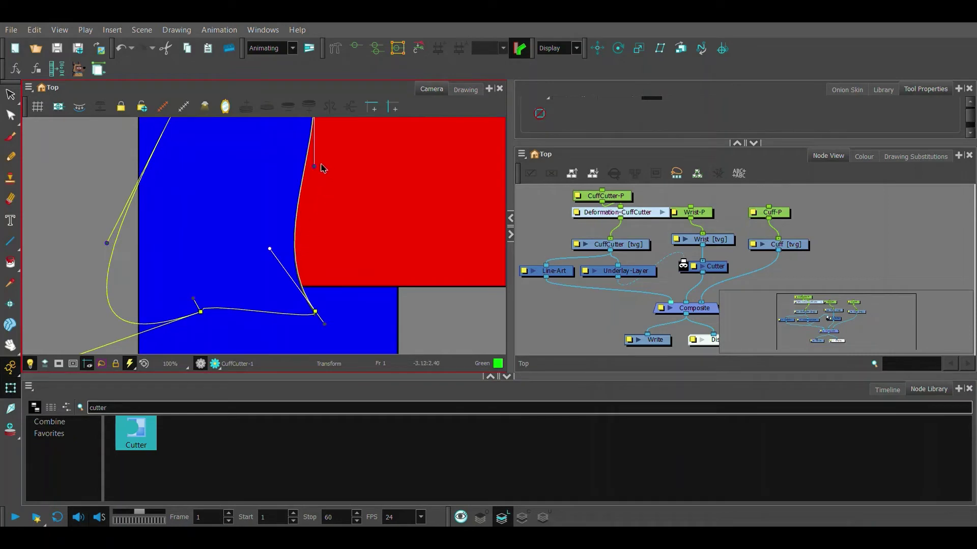
{"action": "scroll", "coordinate": [292, 148], "scroll_direction": "down", "scroll_amount": 2}
Shift the blue cutter shape right and turn the arm and cuff a quarter turn
{"action": "left_click", "coordinate": [618, 177]}
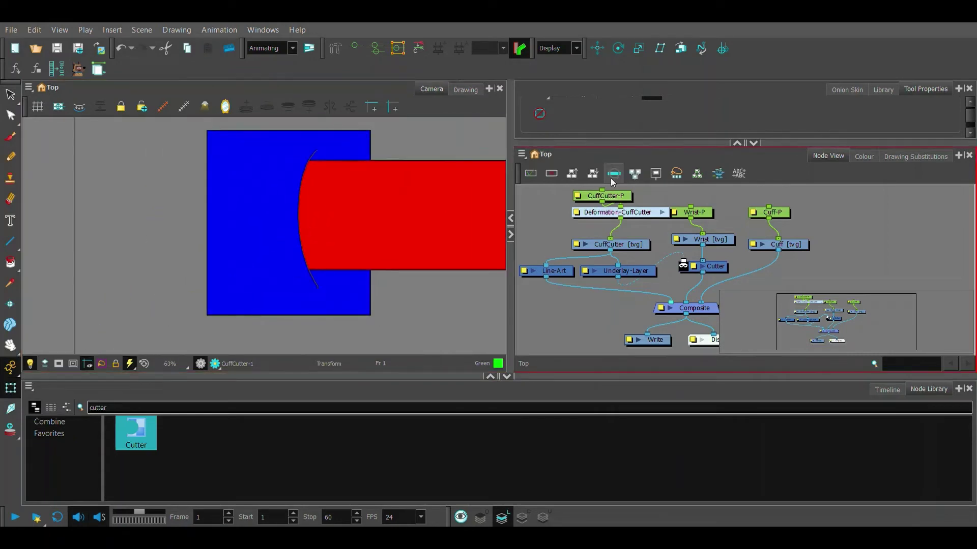
{"action": "left_click", "coordinate": [245, 222]}
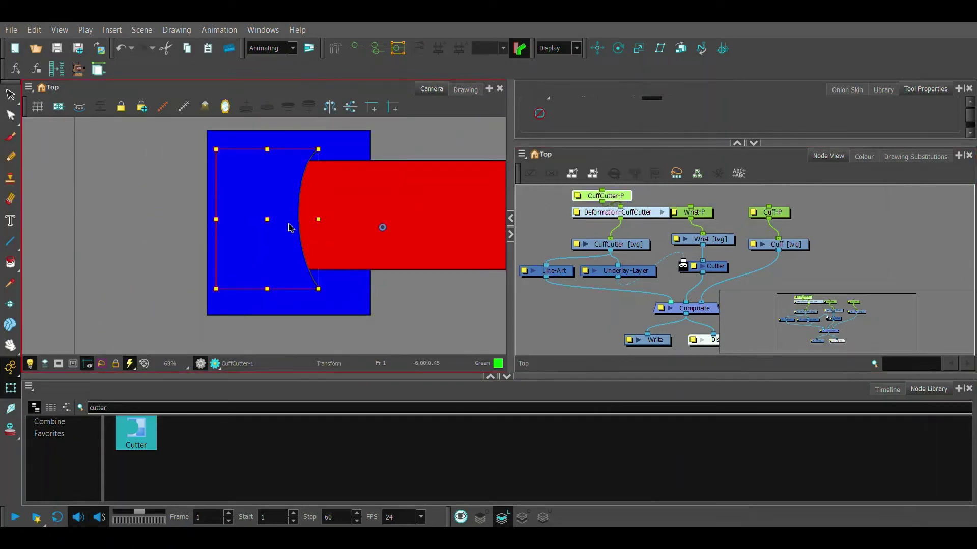
{"action": "left_click_drag", "start_coordinate": [289, 226], "coordinate": [297, 235]}
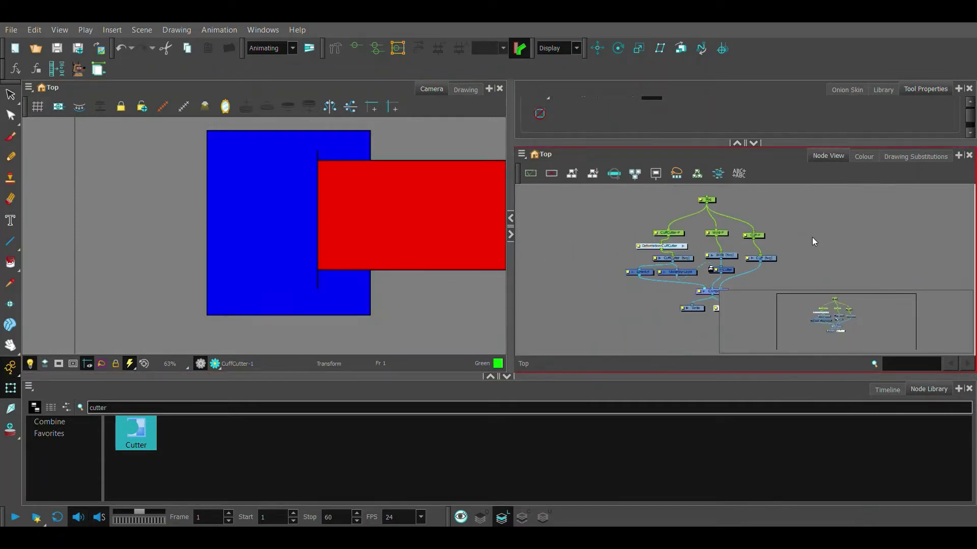
{"action": "scroll", "coordinate": [407, 254], "scroll_direction": "down", "scroll_amount": 1}
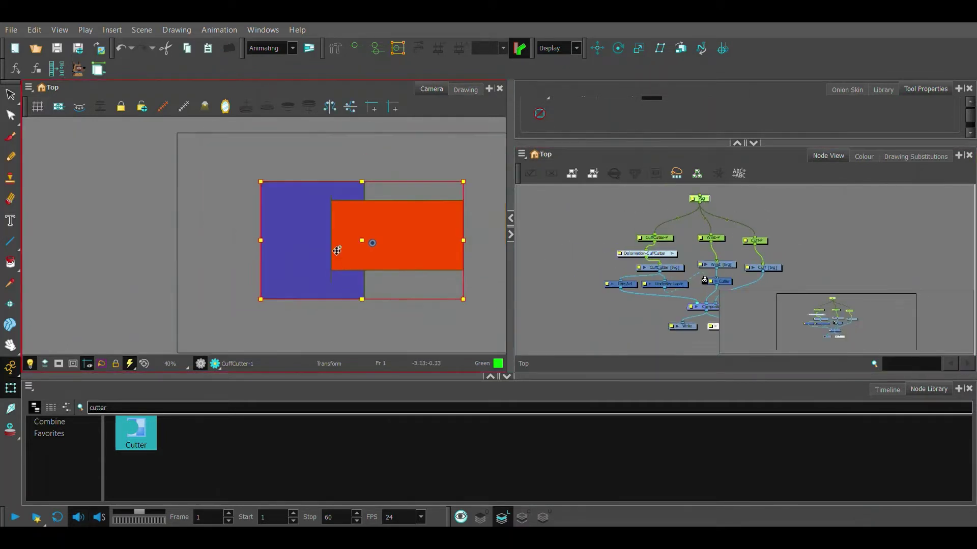
{"action": "scroll", "coordinate": [443, 221], "scroll_direction": "down", "scroll_amount": 1}
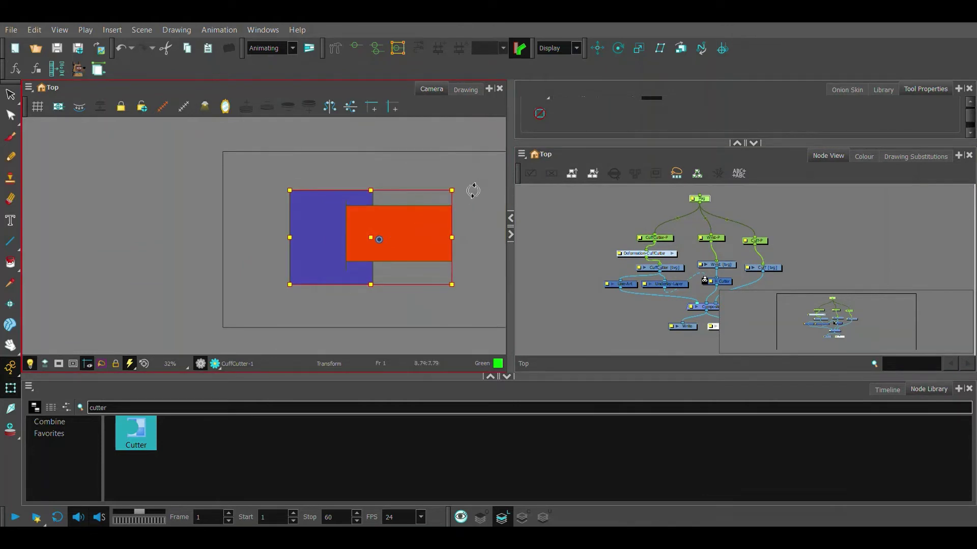
{"action": "left_click_drag", "start_coordinate": [473, 191], "coordinate": [327, 156]}
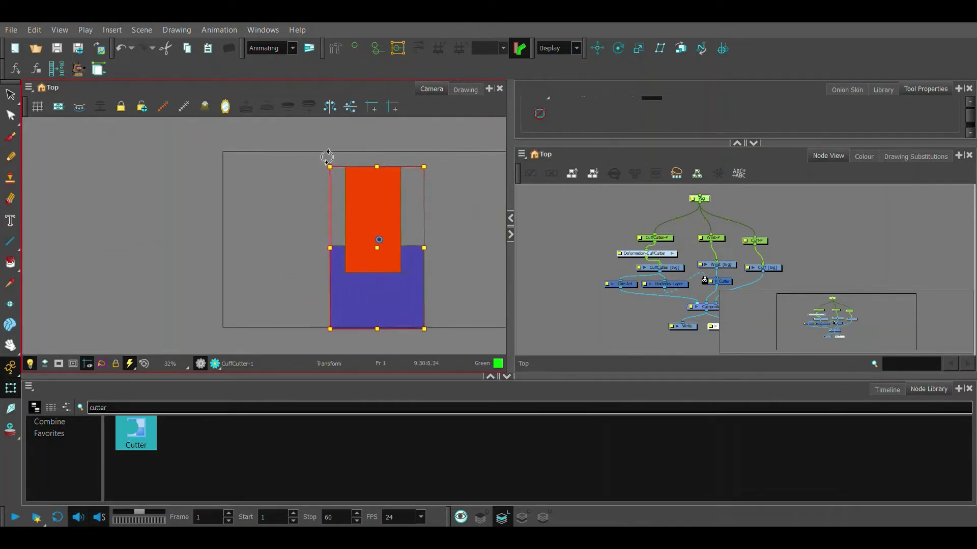
Curve the red arm's bottom edge using the cutter's deformer, then select the arm and cuff
{"action": "left_click", "coordinate": [378, 290]}
{"action": "scroll", "coordinate": [384, 277], "scroll_direction": "up", "scroll_amount": 1}
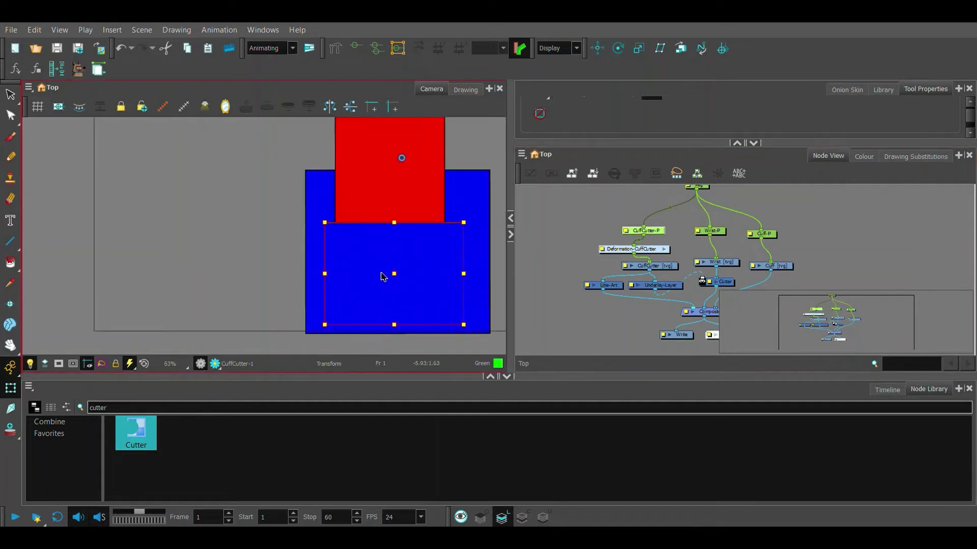
{"action": "scroll", "coordinate": [389, 261], "scroll_direction": "up", "scroll_amount": 1}
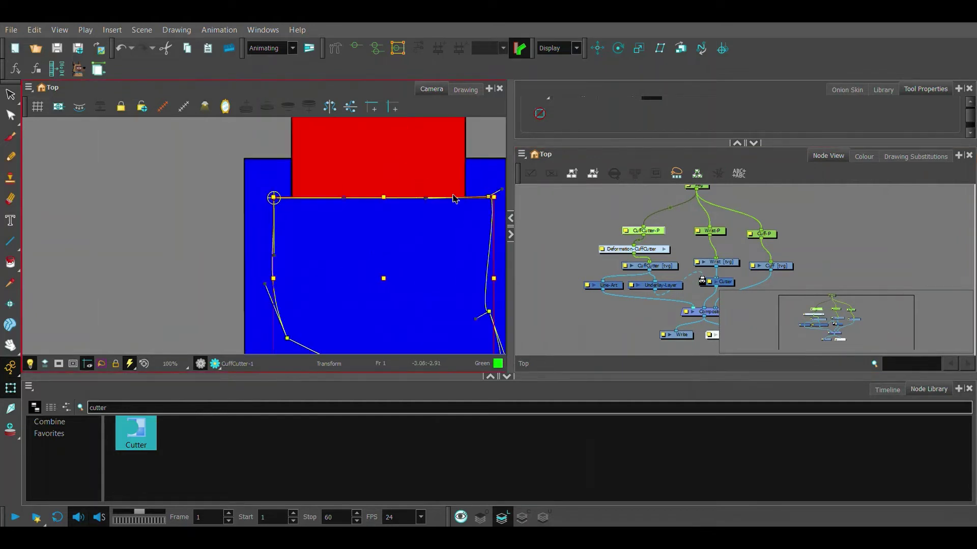
{"action": "scroll", "coordinate": [389, 262], "scroll_direction": "up", "scroll_amount": 1}
{"action": "scroll", "coordinate": [412, 222], "scroll_direction": "up", "scroll_amount": 1}
{"action": "left_click_drag", "start_coordinate": [423, 203], "coordinate": [427, 225]}
{"action": "scroll", "coordinate": [389, 221], "scroll_direction": "down", "scroll_amount": 2}
{"action": "scroll", "coordinate": [382, 221], "scroll_direction": "down", "scroll_amount": 2}
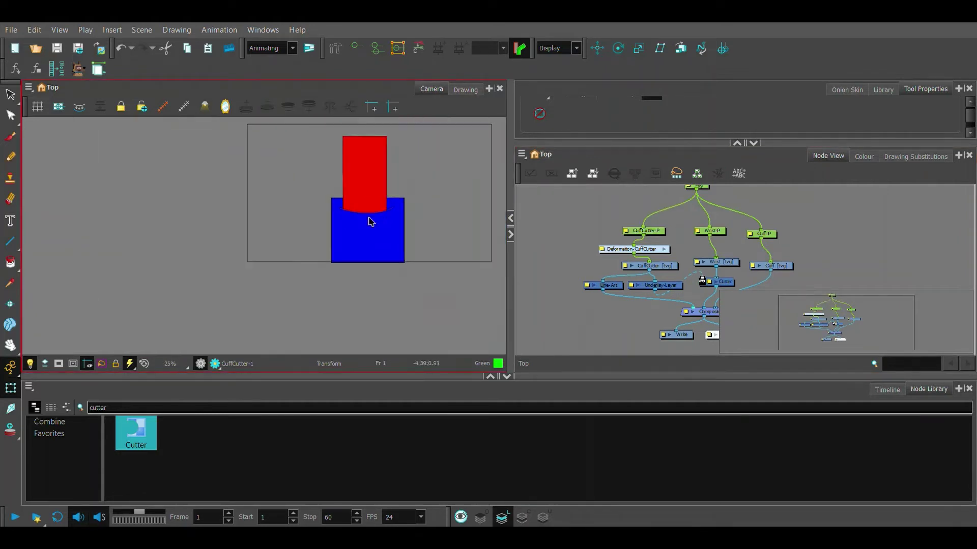
{"action": "scroll", "coordinate": [363, 237], "scroll_direction": "up", "scroll_amount": 1}
{"action": "left_click", "coordinate": [373, 153]}
{"action": "left_click", "coordinate": [452, 212]}
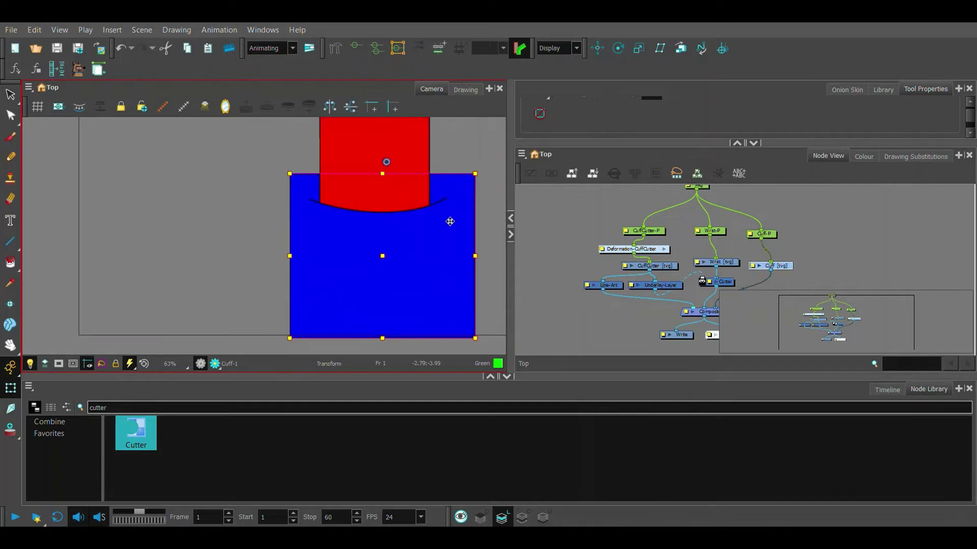
{"action": "scroll", "coordinate": [421, 202], "scroll_direction": "up", "scroll_amount": 1}
{"action": "scroll", "coordinate": [457, 206], "scroll_direction": "up", "scroll_amount": 1}
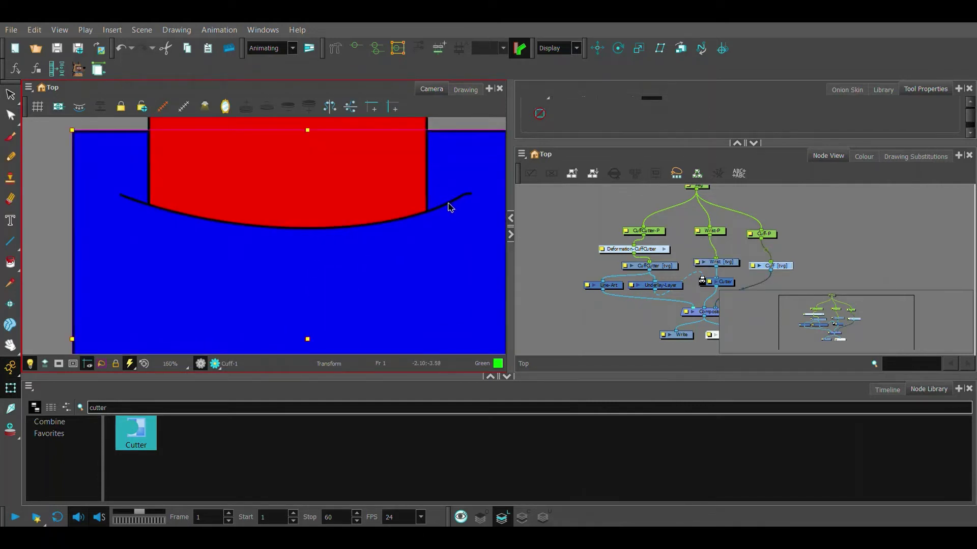
{"action": "scroll", "coordinate": [449, 207], "scroll_direction": "down", "scroll_amount": 1}
{"action": "scroll", "coordinate": [360, 254], "scroll_direction": "down", "scroll_amount": 1}
{"action": "scroll", "coordinate": [360, 255], "scroll_direction": "down", "scroll_amount": 1}
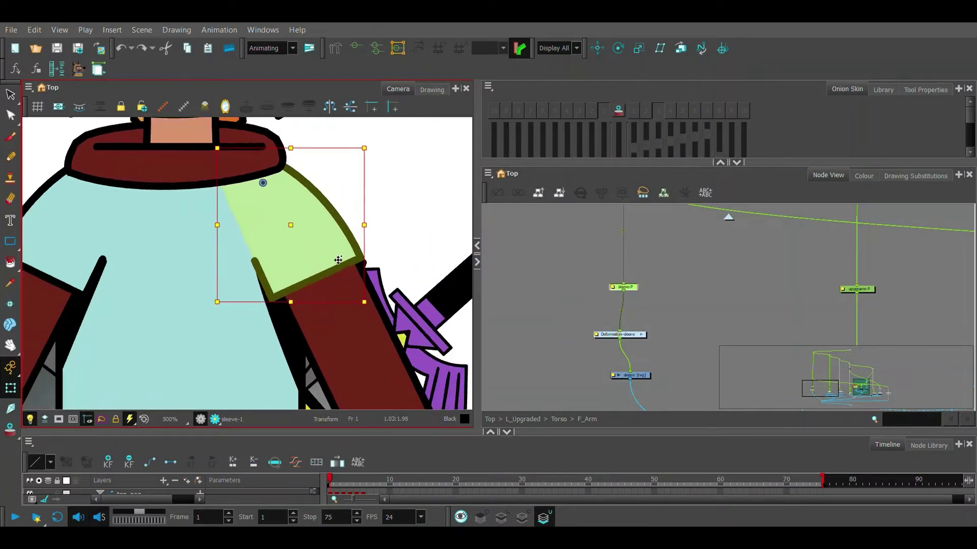
{"action": "scroll", "coordinate": [333, 259], "scroll_direction": "up", "scroll_amount": 2}
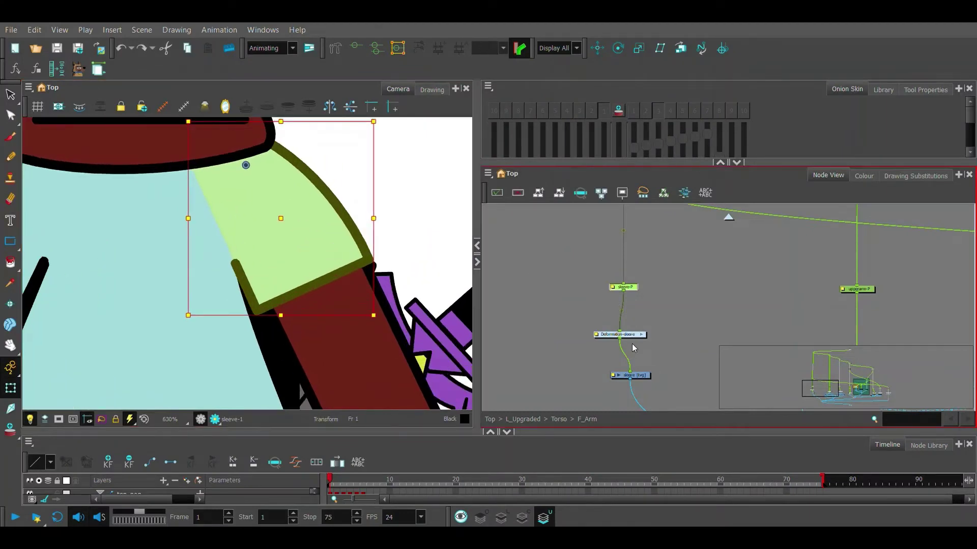
Move the sleeve drawing up and right onto the shoulder and rotate it clockwise
{"action": "left_click_drag", "start_coordinate": [631, 336], "coordinate": [639, 333]}
{"action": "left_click", "coordinate": [626, 288]}
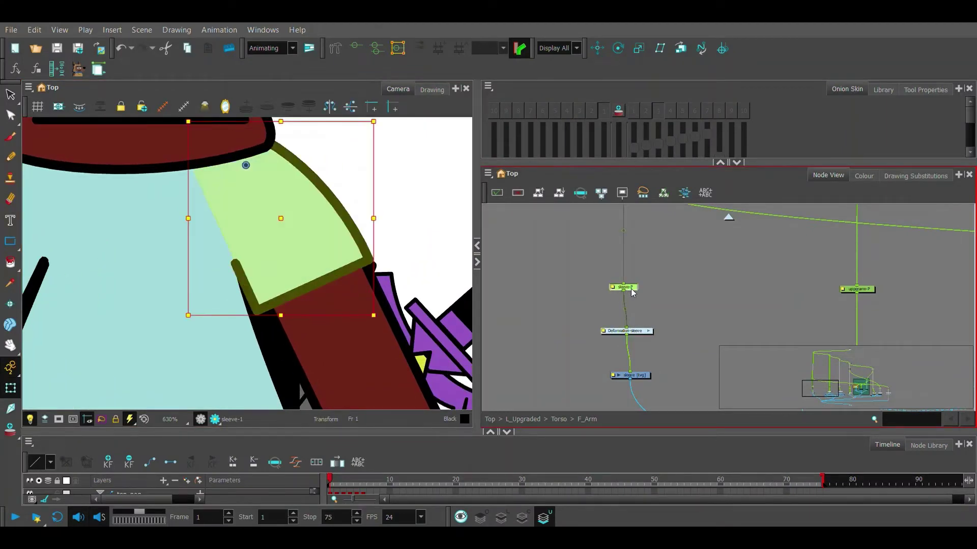
{"action": "left_click", "coordinate": [651, 296]}
{"action": "left_click_drag", "start_coordinate": [298, 227], "coordinate": [346, 200]}
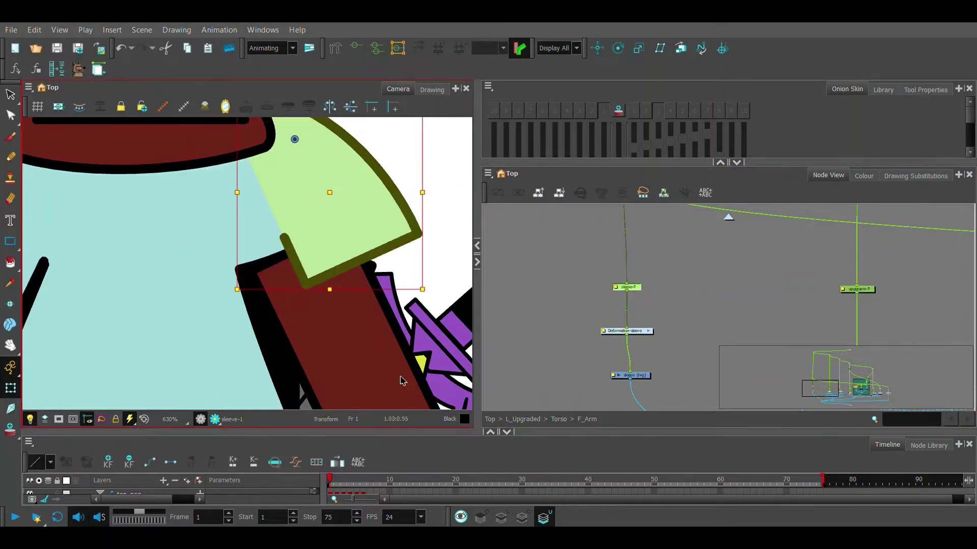
{"action": "left_click_drag", "start_coordinate": [432, 307], "coordinate": [476, 276]}
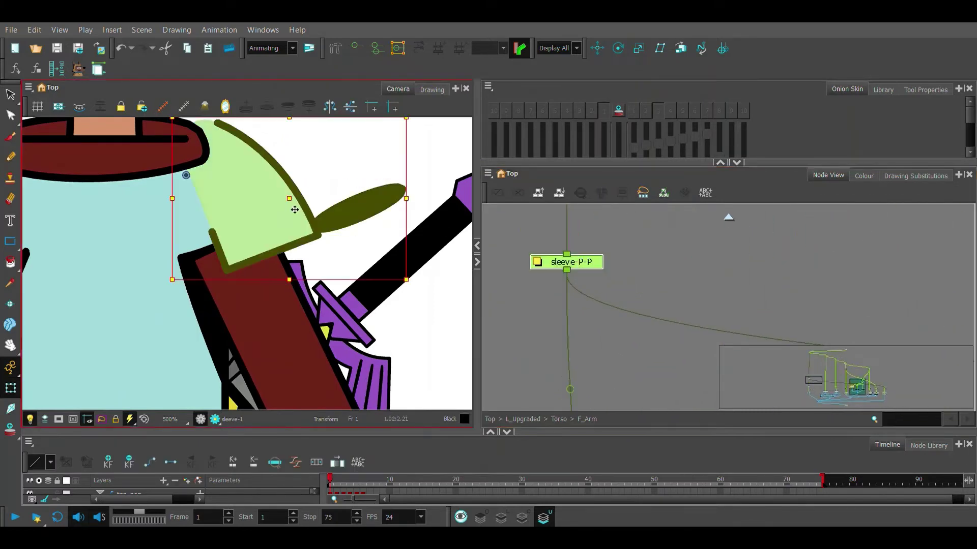
{"action": "left_click_drag", "start_coordinate": [296, 200], "coordinate": [352, 209]}
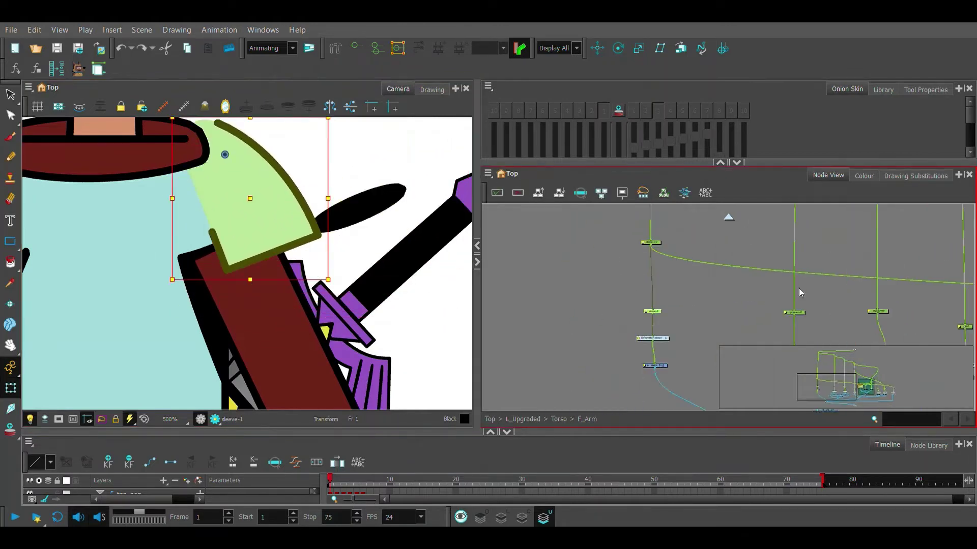
{"action": "scroll", "coordinate": [624, 319], "scroll_direction": "down", "scroll_amount": 4}
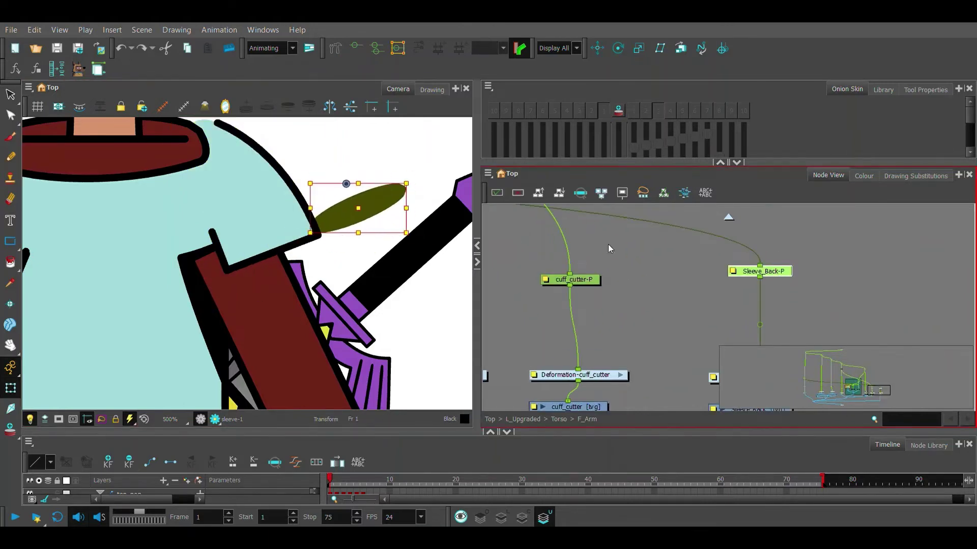
{"action": "scroll", "coordinate": [785, 273], "scroll_direction": "down", "scroll_amount": 2}
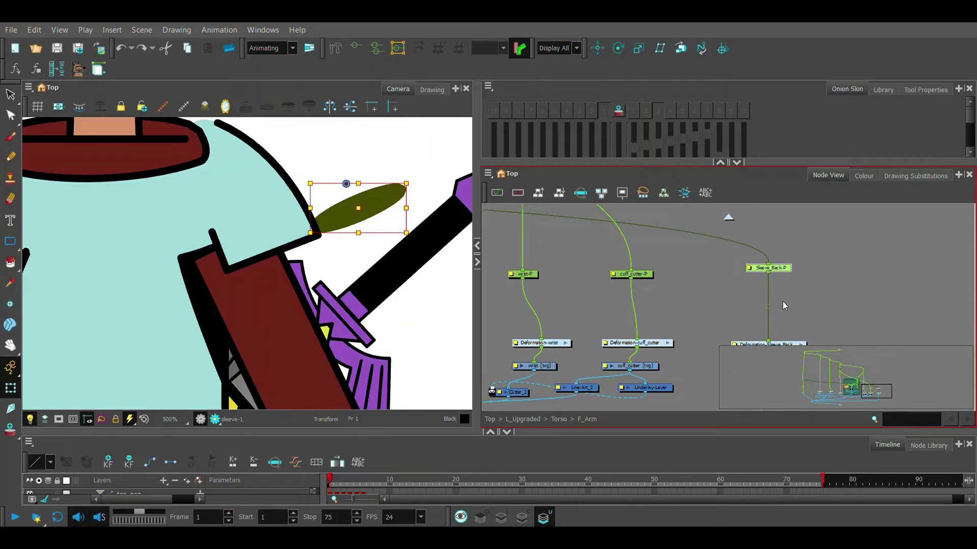
Select the sleeve peg node in the node graph
{"action": "left_click_drag", "start_coordinate": [682, 295], "coordinate": [755, 293]}
{"action": "left_click", "coordinate": [711, 266]}
{"action": "left_click", "coordinate": [694, 258]}
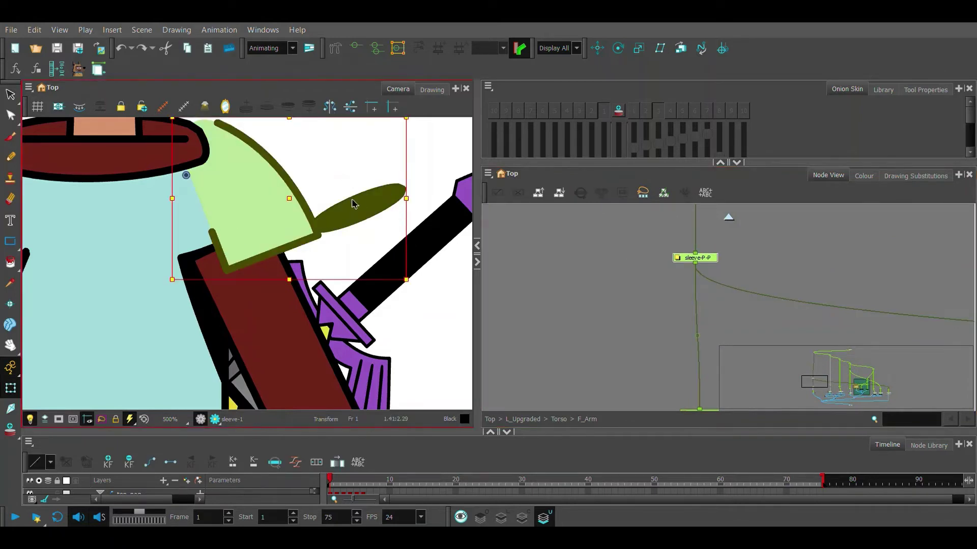
{"action": "scroll", "coordinate": [295, 217], "scroll_direction": "down", "scroll_amount": 2}
{"action": "scroll", "coordinate": [272, 291], "scroll_direction": "up", "scroll_amount": 4}
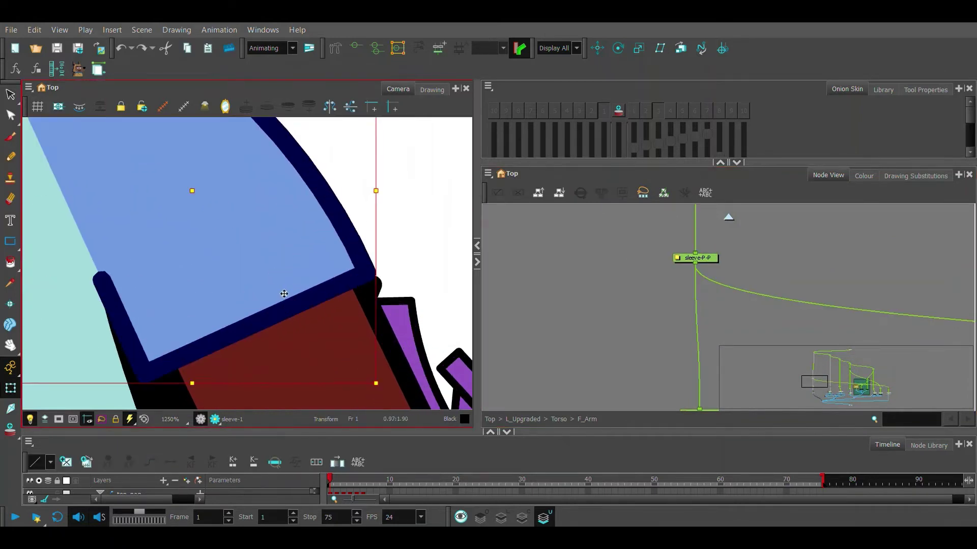
Reshape the sleeve's lower curve and pull its tip deformer point up-right
{"action": "key", "text": "alt+q"}
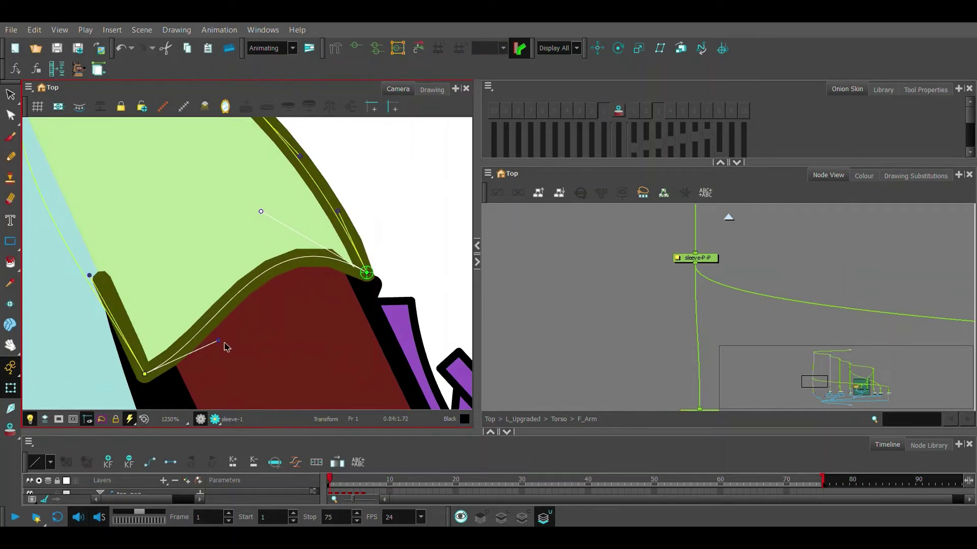
{"action": "left_click_drag", "start_coordinate": [221, 344], "coordinate": [152, 274]}
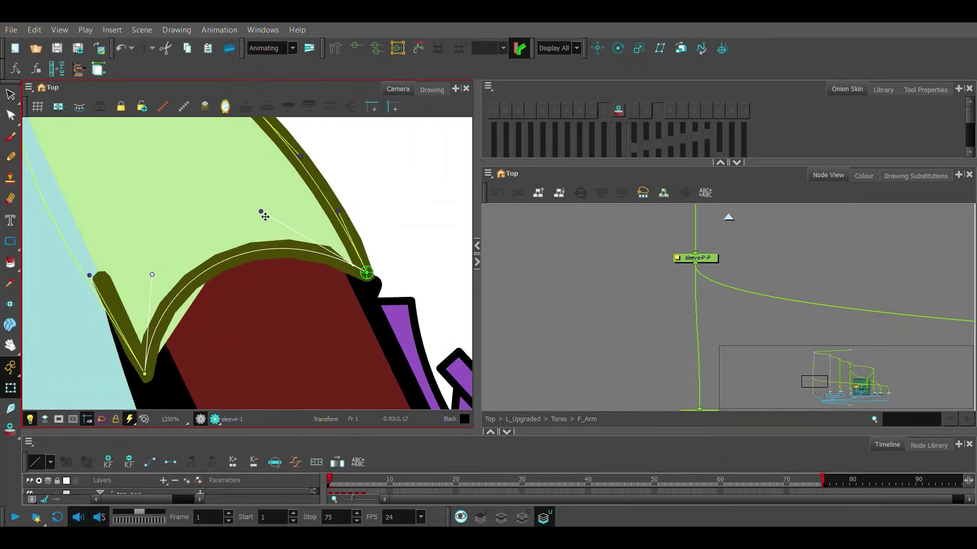
{"action": "left_click_drag", "start_coordinate": [261, 211], "coordinate": [260, 220]}
{"action": "left_click_drag", "start_coordinate": [368, 273], "coordinate": [387, 262]}
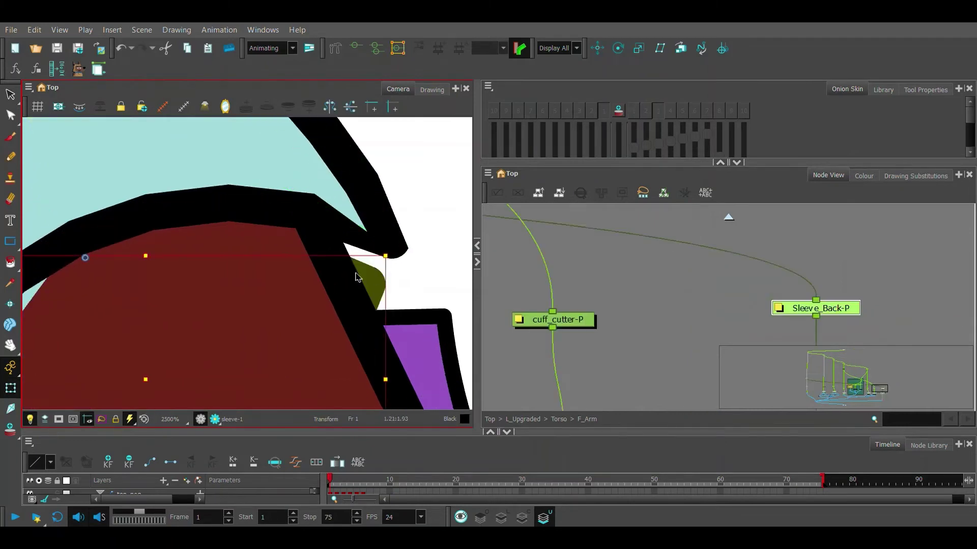
{"action": "left_click_drag", "start_coordinate": [367, 285], "coordinate": [391, 257]}
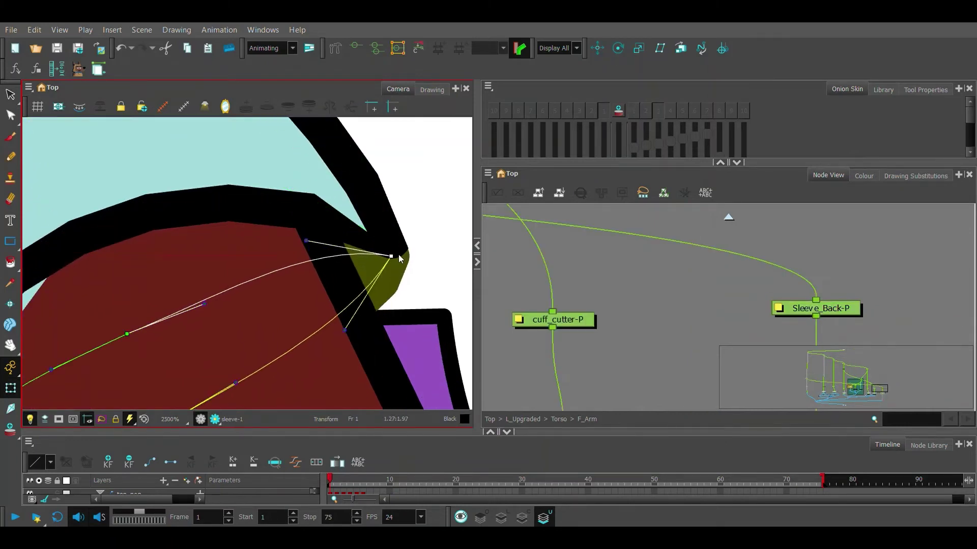
Bend the sleeve curve down toward the arm and adjust a curve handle
{"action": "left_click_drag", "start_coordinate": [346, 332], "coordinate": [429, 394]}
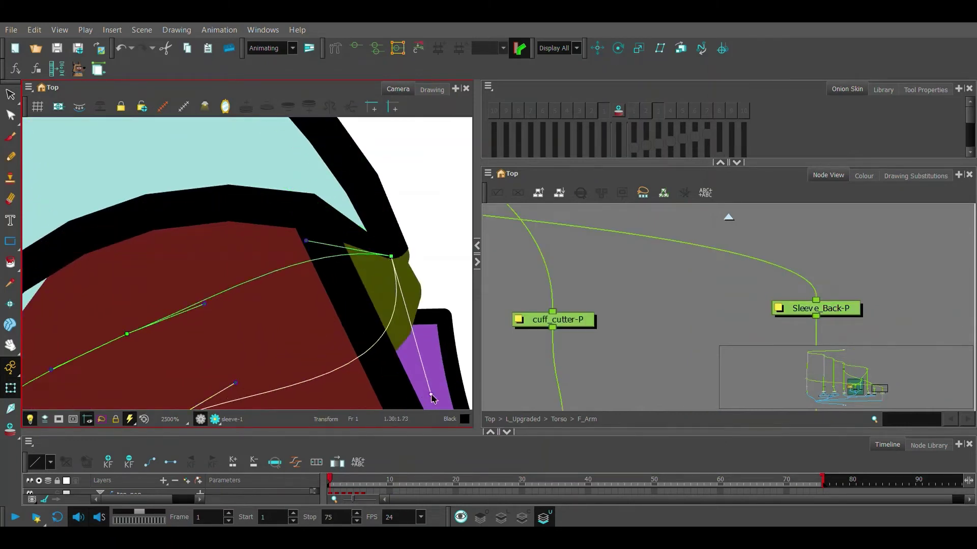
{"action": "key", "text": "1"}
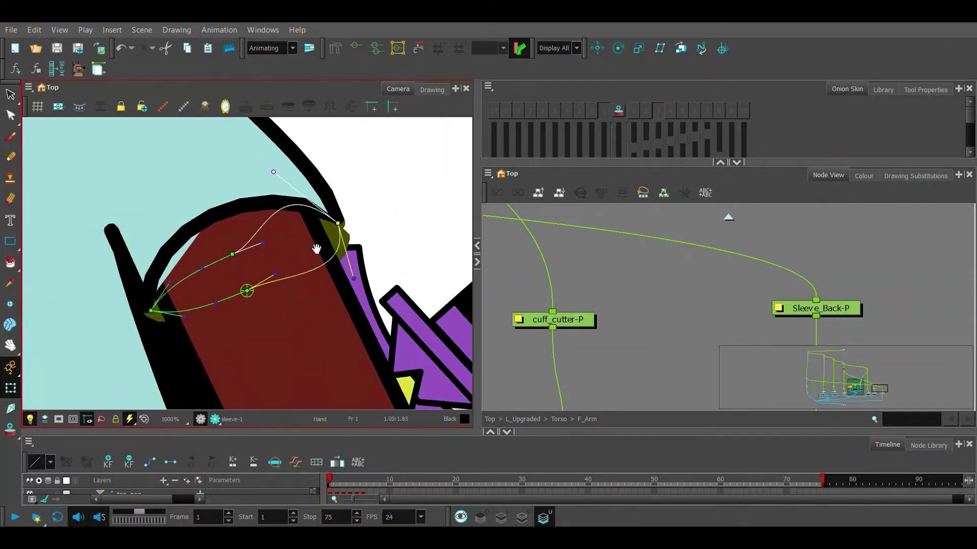
{"action": "key", "text": "2"}
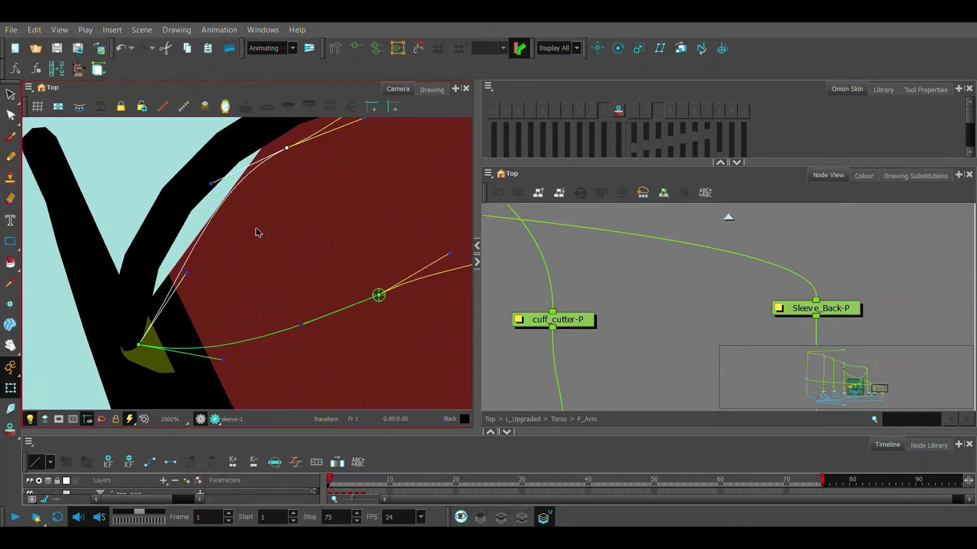
{"action": "key", "text": "1"}
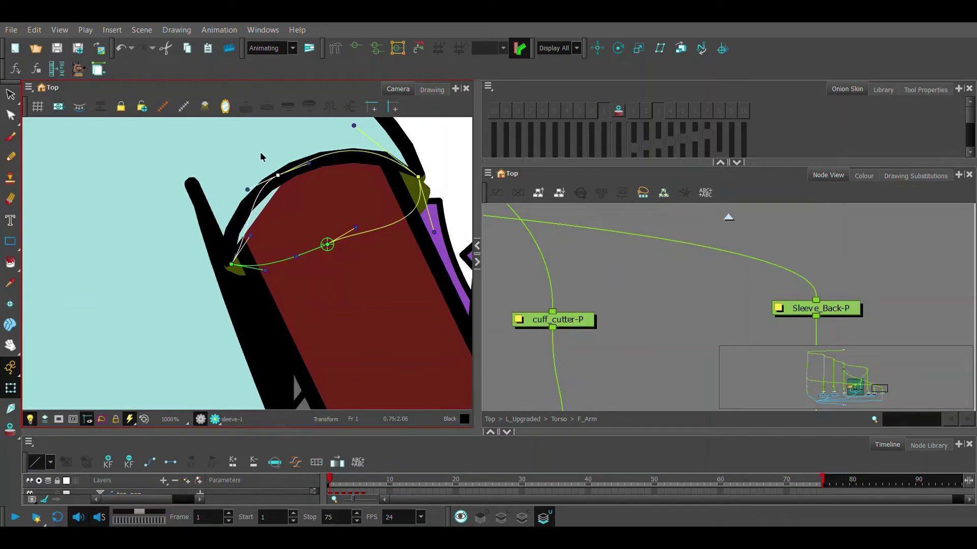
{"action": "mouse_move", "coordinate": [295, 190]}
{"action": "left_mouse_down"}
{"action": "mouse_move", "coordinate": [264, 208]}
{"action": "mouse_move", "coordinate": [306, 242]}
{"action": "left_mouse_up"}
{"action": "key", "text": "1"}
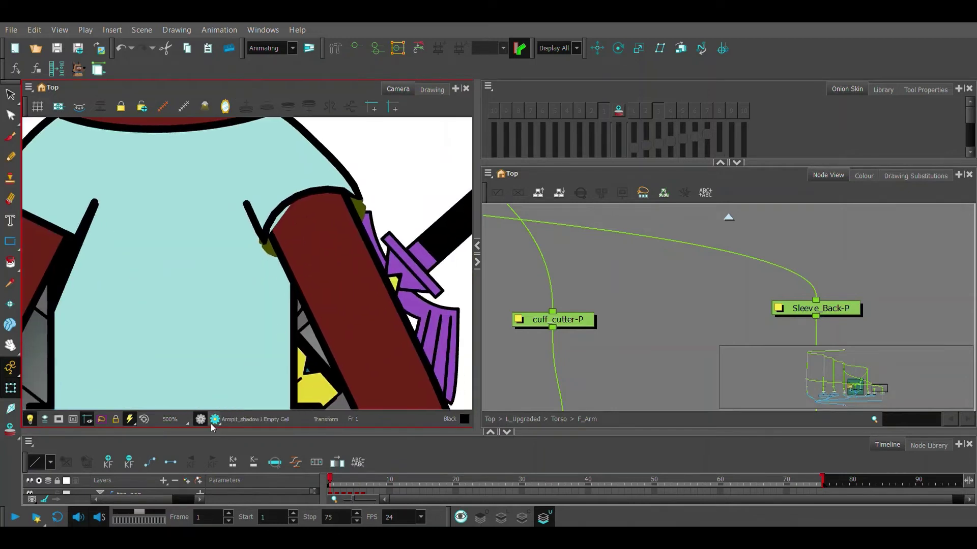
{"action": "left_click", "coordinate": [215, 419]}
{"action": "left_click_drag", "start_coordinate": [323, 207], "coordinate": [229, 178]}
{"action": "key", "text": "2"}
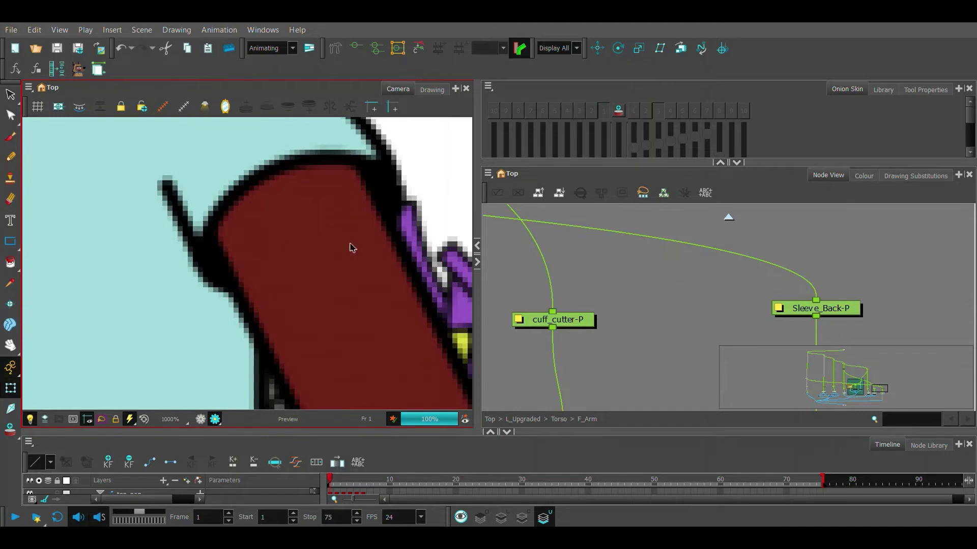
{"action": "key", "text": "1"}
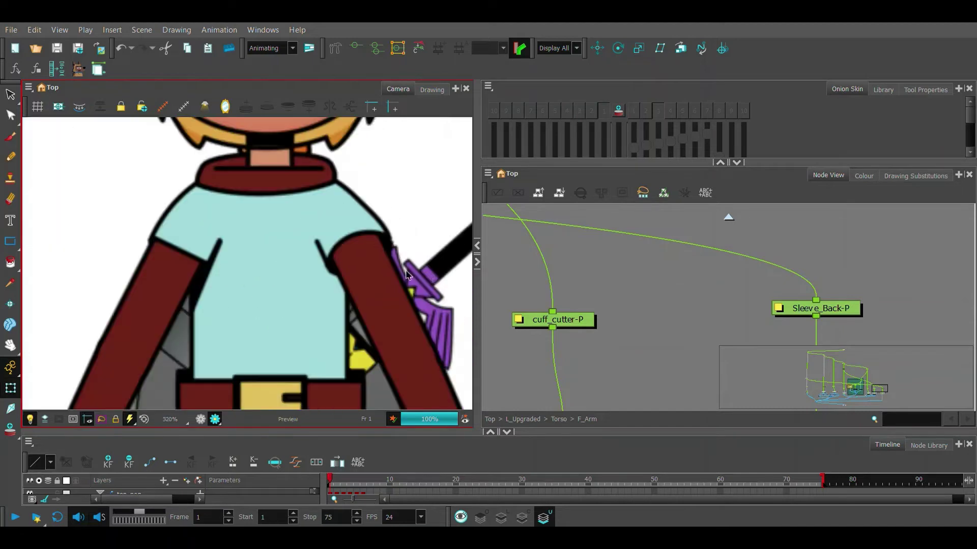
{"action": "key", "text": "2"}
{"action": "key", "text": "2"}
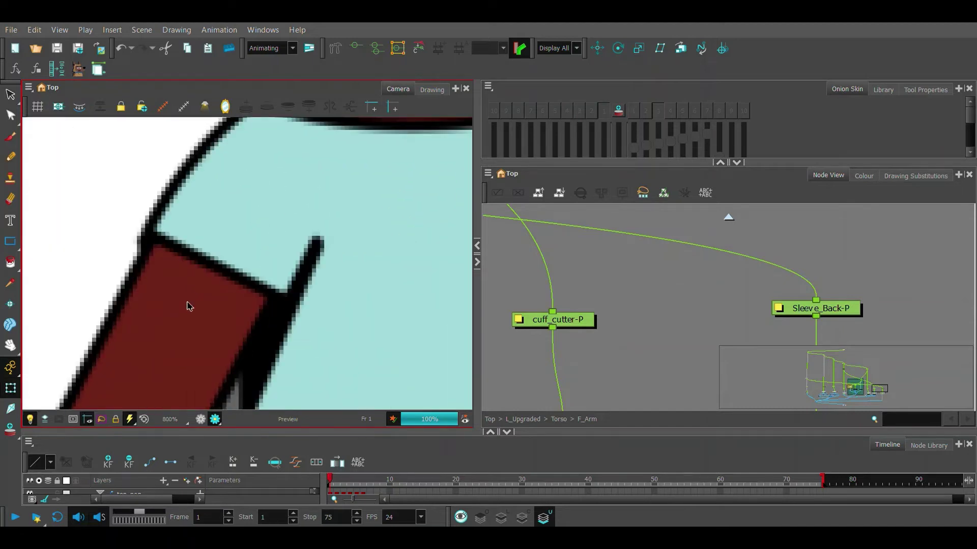
{"action": "key", "text": "1"}
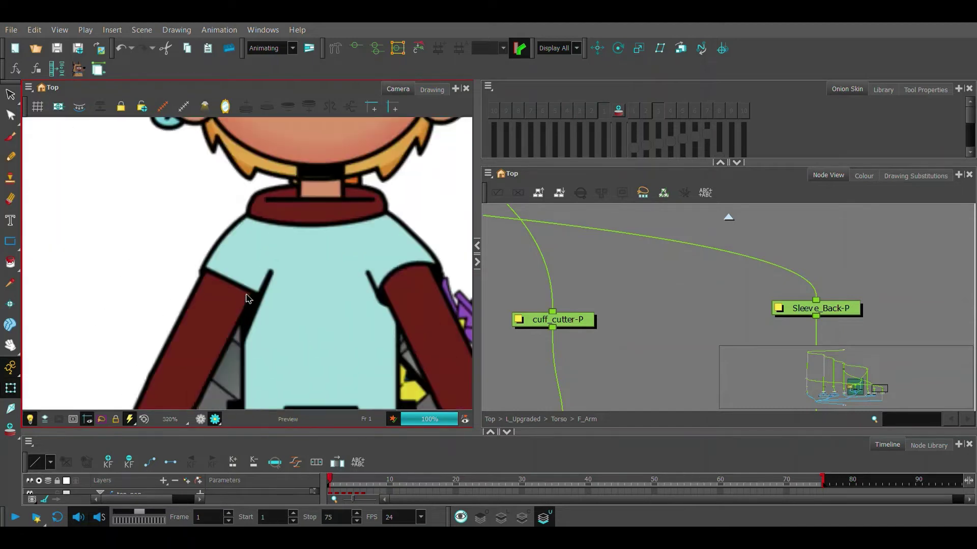
{"action": "key", "text": "1"}
{"action": "key", "text": "2"}
{"action": "key", "text": "2"}
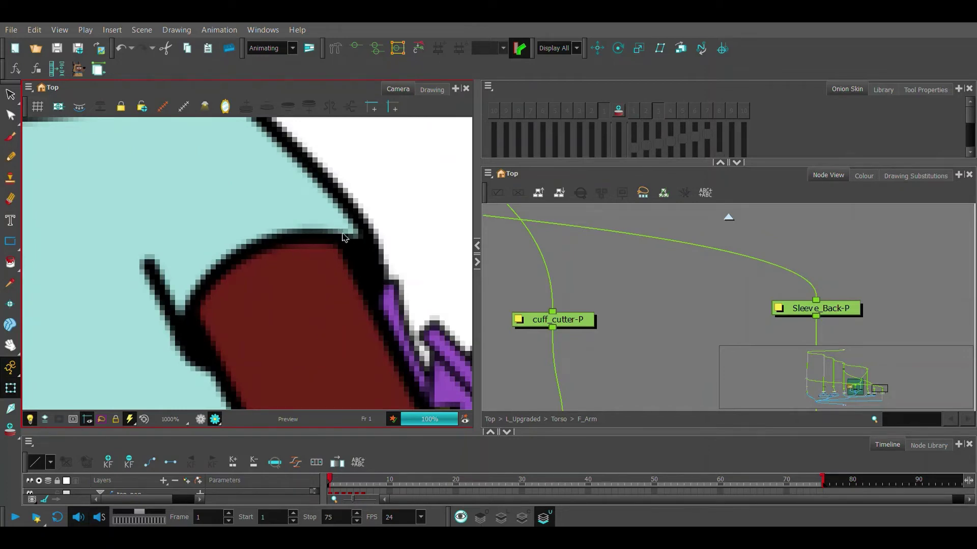
{"action": "key", "text": "1"}
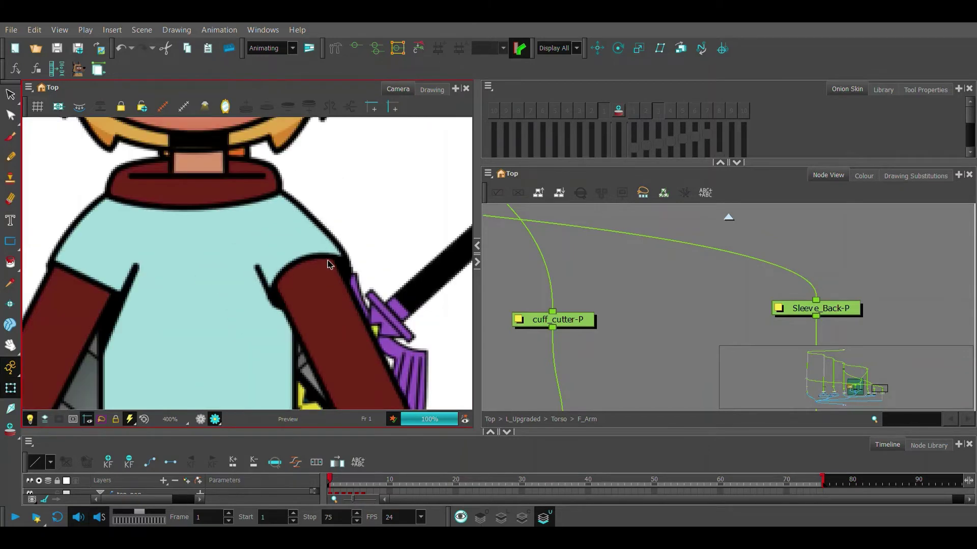
{"action": "key", "text": "1"}
{"action": "key", "text": "2"}
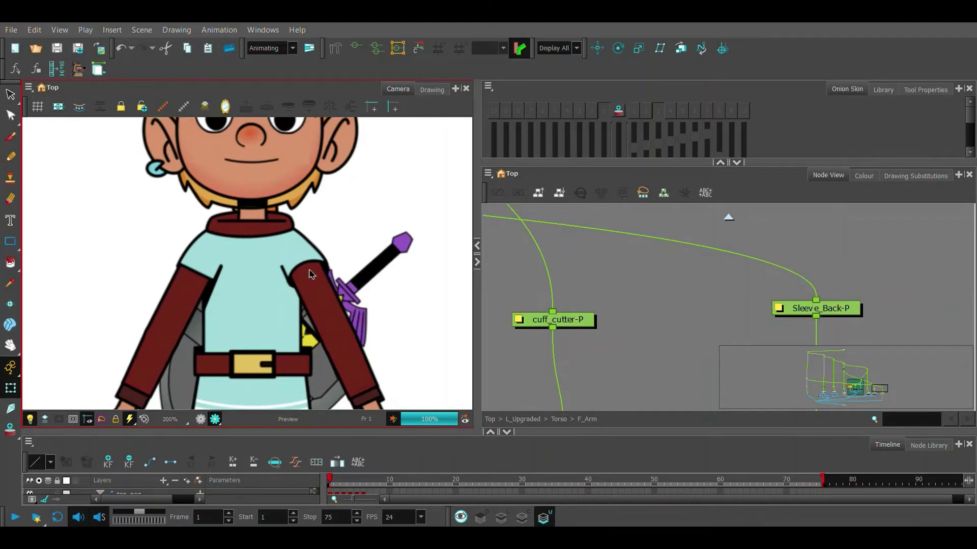
{"action": "key", "text": "2"}
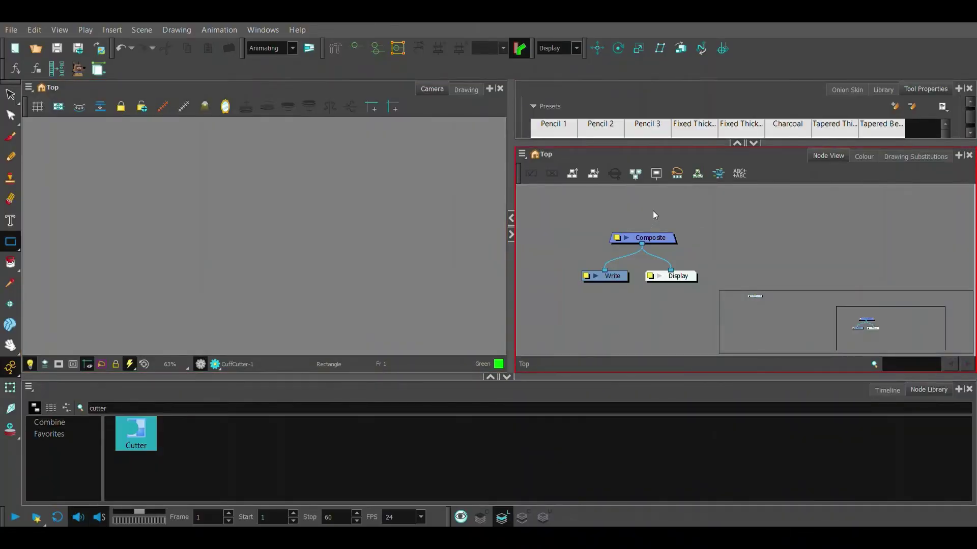
Add Arm, FrontSleeve and BackSleeve drawing nodes and spread them apart
{"action": "left_click", "coordinate": [653, 210]}
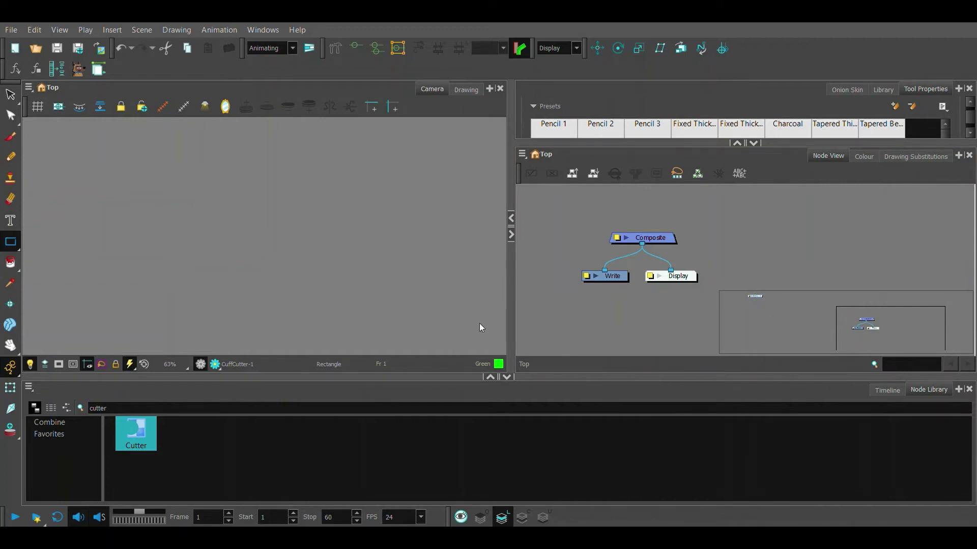
{"action": "key", "text": "ctrl+v"}
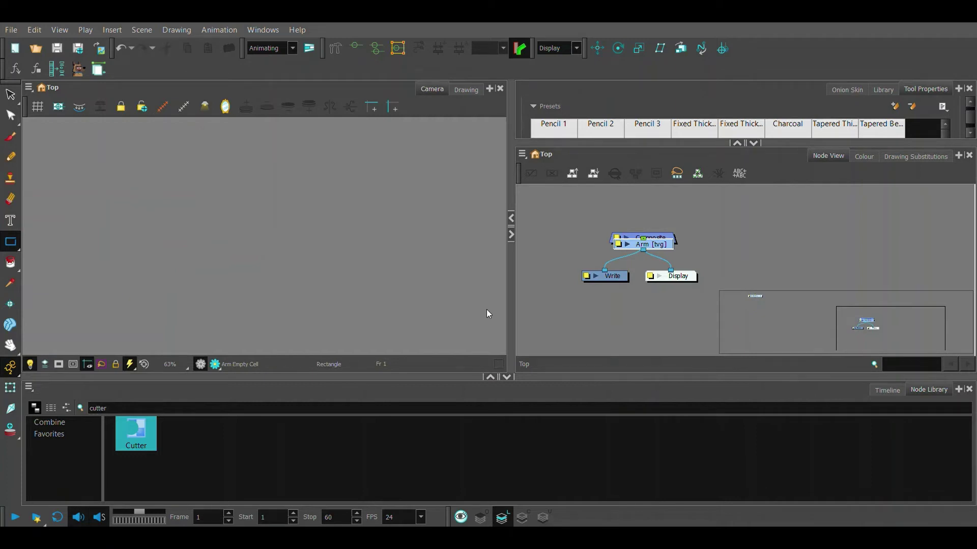
{"action": "key", "text": "ctrl+v"}
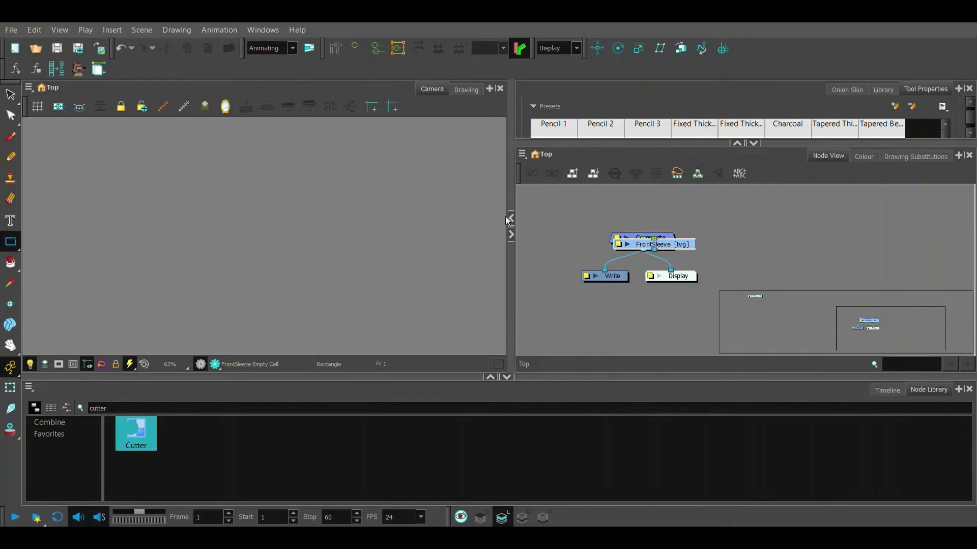
{"action": "left_click", "coordinate": [660, 252]}
{"action": "left_click_drag", "start_coordinate": [652, 244], "coordinate": [782, 219]}
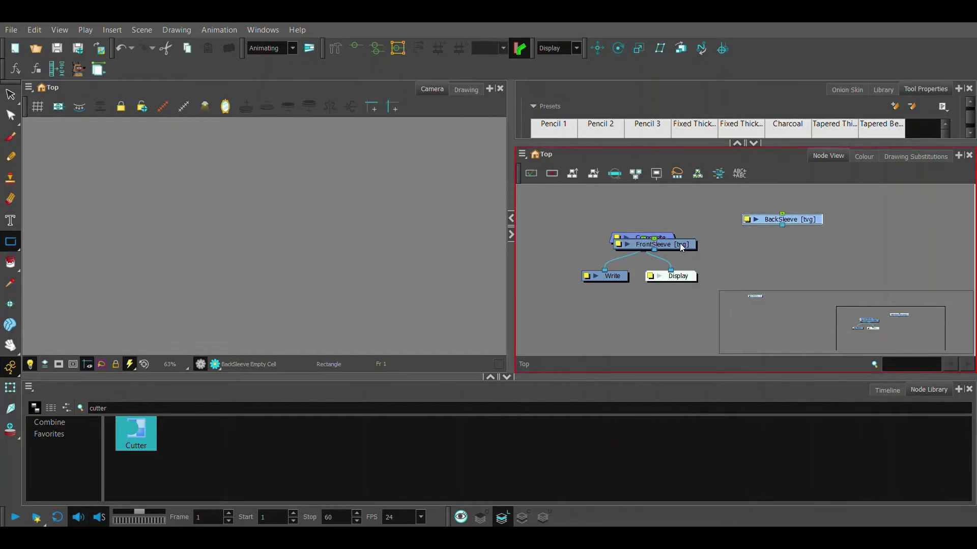
{"action": "mouse_move", "coordinate": [653, 244]}
{"action": "left_mouse_down"}
{"action": "mouse_move", "coordinate": [683, 219]}
{"action": "mouse_move", "coordinate": [599, 199]}
{"action": "mouse_move", "coordinate": [641, 233]}
{"action": "left_mouse_up"}
{"action": "scroll", "coordinate": [618, 234], "scroll_direction": "down", "scroll_amount": 2}
Cable FrontSleeve and BackSleeve into the Composite and line them up beside Arm
{"action": "mouse_move", "coordinate": [704, 223]}
{"action": "left_mouse_down"}
{"action": "mouse_move", "coordinate": [596, 223]}
{"action": "mouse_move", "coordinate": [544, 237]}
{"action": "left_mouse_up"}
{"action": "scroll", "coordinate": [645, 227], "scroll_direction": "up", "scroll_amount": 3}
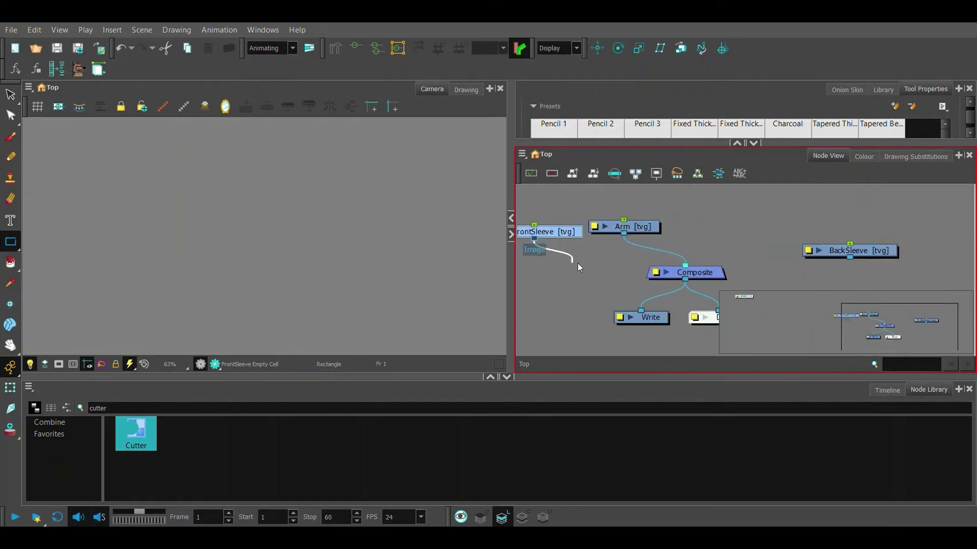
{"action": "left_click_drag", "start_coordinate": [611, 262], "coordinate": [673, 268]}
{"action": "mouse_move", "coordinate": [849, 253]}
{"action": "left_mouse_down"}
{"action": "mouse_move", "coordinate": [794, 223]}
{"action": "mouse_move", "coordinate": [703, 266]}
{"action": "left_mouse_up"}
{"action": "left_click_drag", "start_coordinate": [653, 244], "coordinate": [748, 237]}
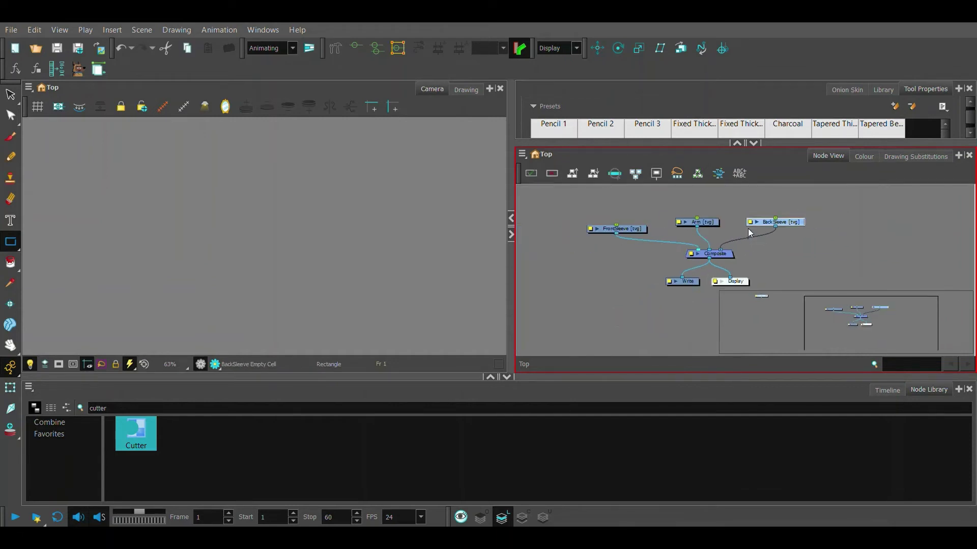
{"action": "mouse_move", "coordinate": [687, 228]}
{"action": "left_mouse_down"}
{"action": "mouse_move", "coordinate": [648, 233]}
{"action": "mouse_move", "coordinate": [644, 220]}
{"action": "left_mouse_up"}
{"action": "scroll", "coordinate": [765, 215], "scroll_direction": "down", "scroll_amount": 2}
{"action": "scroll", "coordinate": [759, 232], "scroll_direction": "up", "scroll_amount": 2}
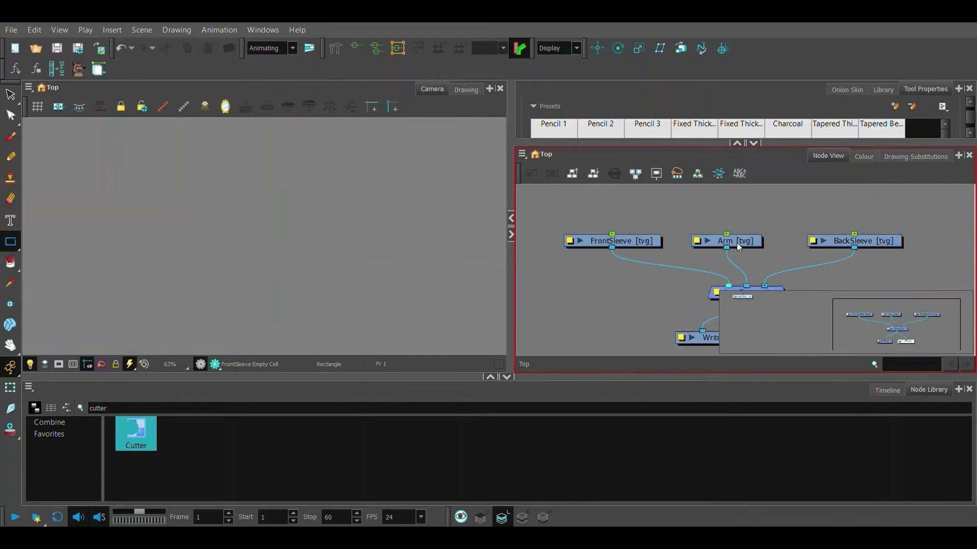
Select the Arm drawing and get ready to draw rectangles
{"action": "left_click", "coordinate": [737, 244]}
{"action": "left_click", "coordinate": [229, 229]}
{"action": "left_click", "coordinate": [11, 243]}
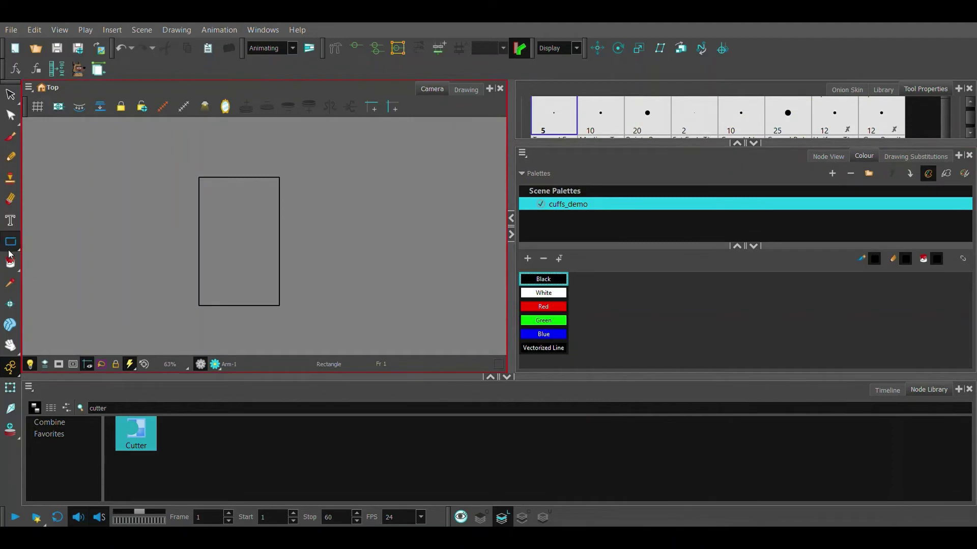
Fill the arm rectangle with Red
{"action": "left_click", "coordinate": [11, 263]}
{"action": "left_click", "coordinate": [548, 305]}
{"action": "left_click", "coordinate": [232, 262]}
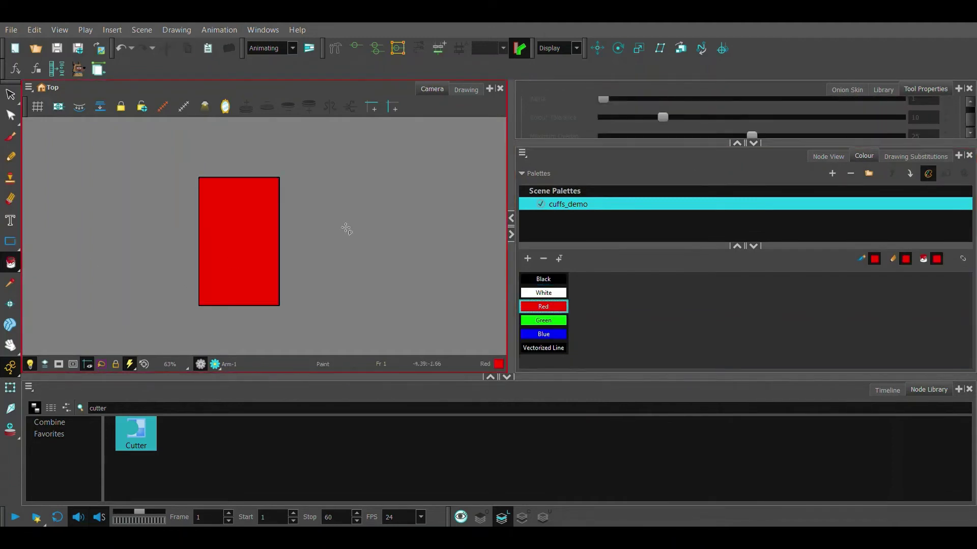
On FrontSleeve, draw a wide black-outlined rectangle over the arm and fill it Blue
{"action": "left_click", "coordinate": [828, 157]}
{"action": "left_click", "coordinate": [620, 241]}
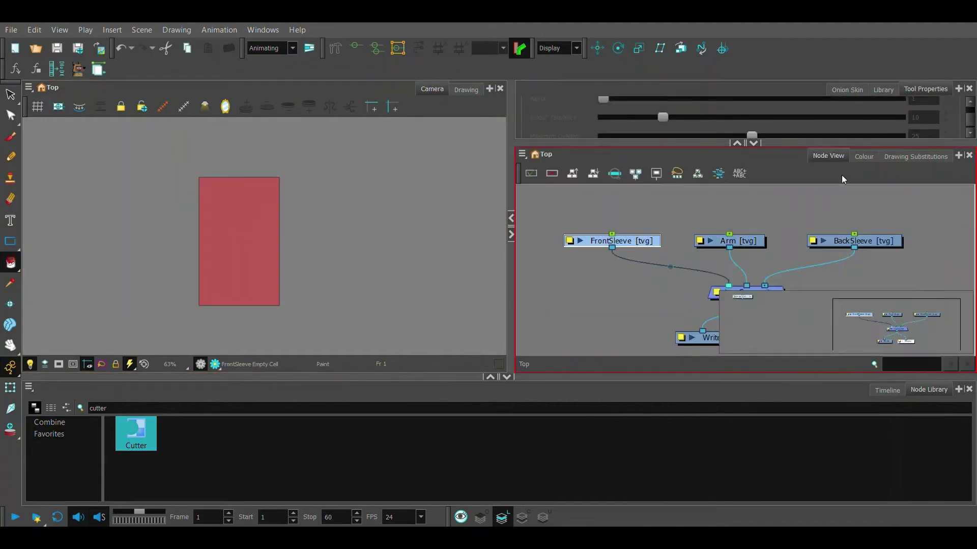
{"action": "left_click", "coordinate": [229, 229]}
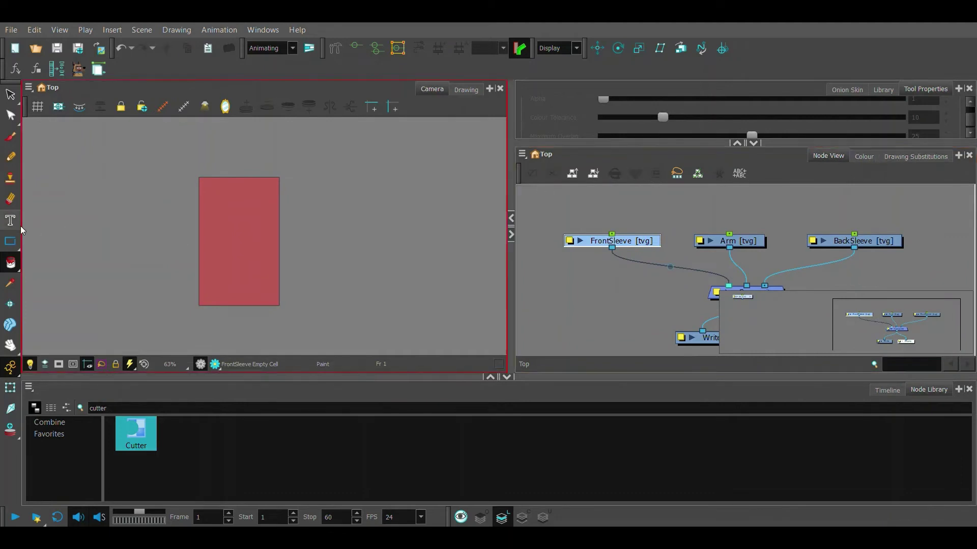
{"action": "left_click", "coordinate": [11, 246]}
{"action": "left_click", "coordinate": [864, 156]}
{"action": "left_click", "coordinate": [543, 280]}
{"action": "left_click_drag", "start_coordinate": [162, 162], "coordinate": [312, 235]}
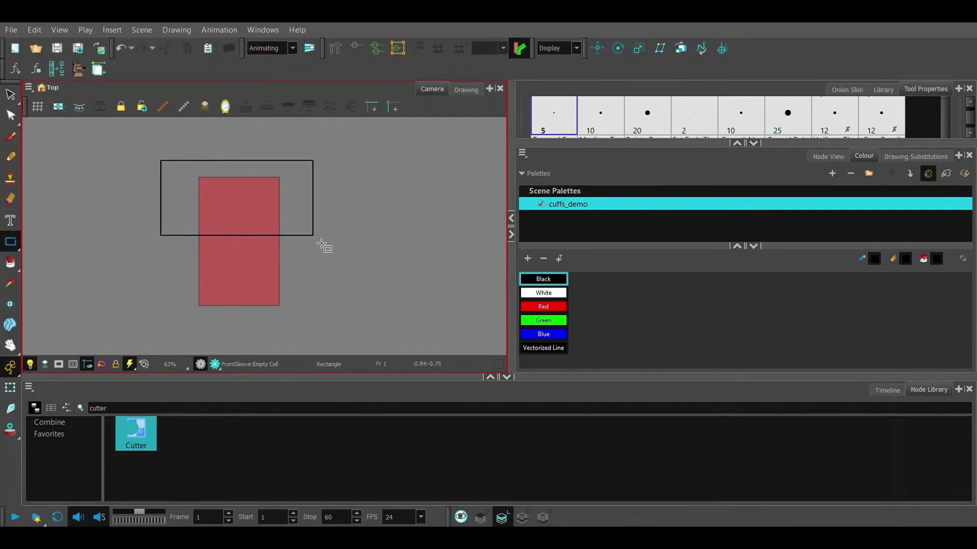
{"action": "left_click", "coordinate": [543, 321]}
{"action": "left_click", "coordinate": [11, 263]}
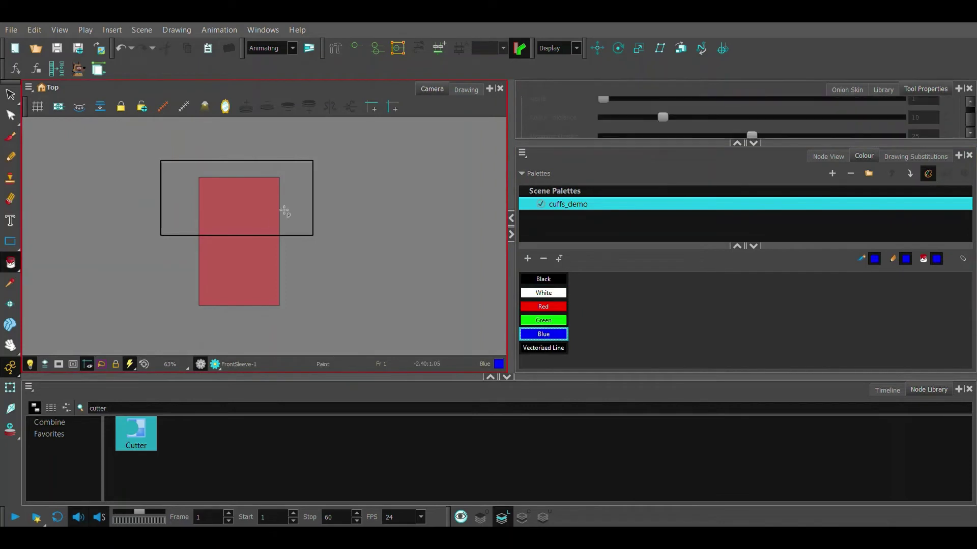
{"action": "left_click", "coordinate": [214, 228]}
On BackSleeve, draw a flat ellipse along the sleeve's bottom and fill it Green
{"action": "left_click", "coordinate": [828, 156]}
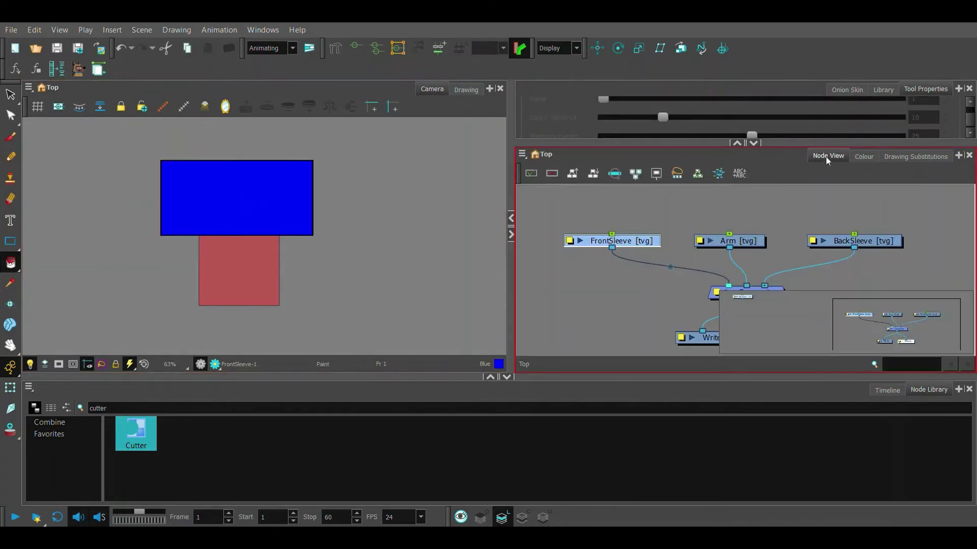
{"action": "left_click", "coordinate": [862, 240]}
{"action": "left_click", "coordinate": [375, 196]}
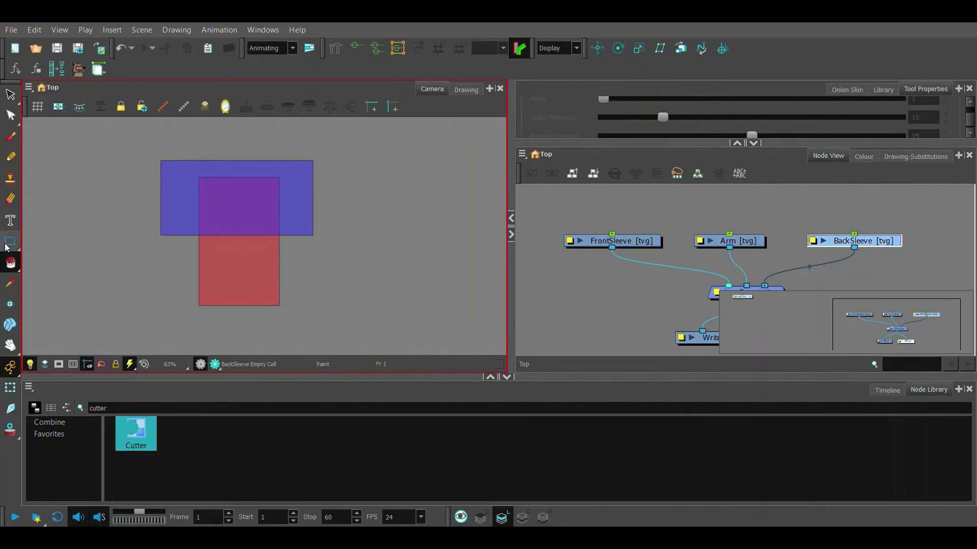
{"action": "key", "text": "alt+equal"}
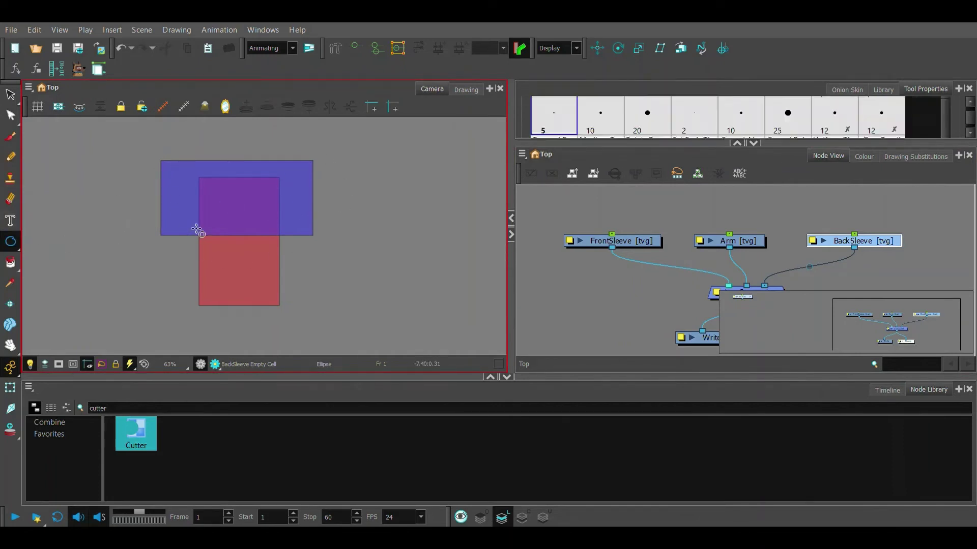
{"action": "mouse_move", "coordinate": [162, 222]}
{"action": "left_mouse_down"}
{"action": "mouse_move", "coordinate": [217, 247]}
{"action": "mouse_move", "coordinate": [324, 266]}
{"action": "left_mouse_up"}
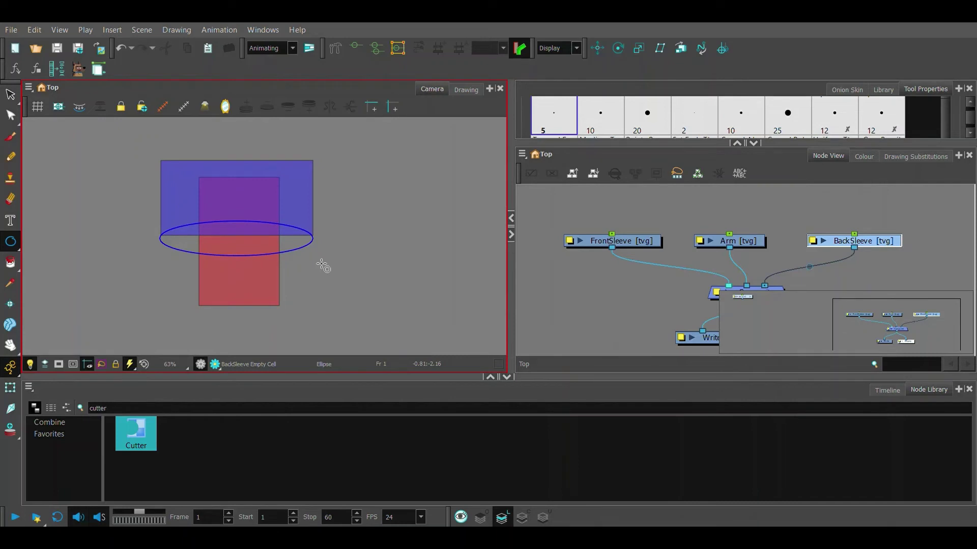
{"action": "scroll", "coordinate": [259, 266], "scroll_direction": "up", "scroll_amount": 2}
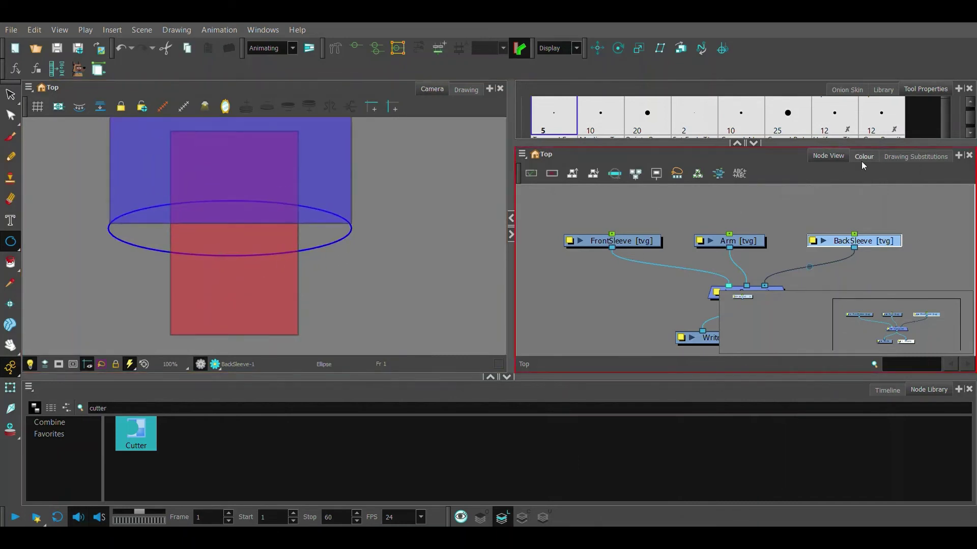
{"action": "left_click", "coordinate": [865, 157]}
{"action": "left_click", "coordinate": [543, 319]}
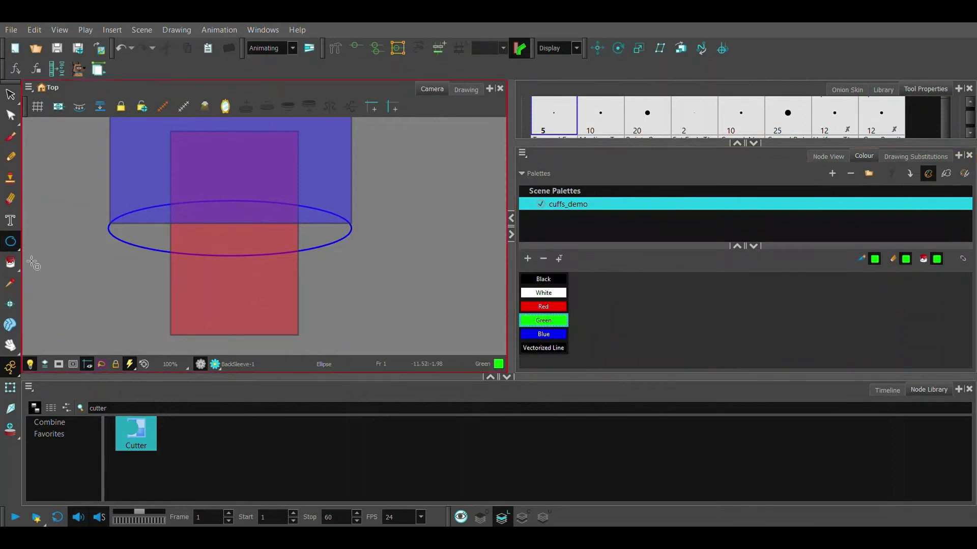
{"action": "left_click", "coordinate": [11, 262]}
{"action": "left_click", "coordinate": [199, 245]}
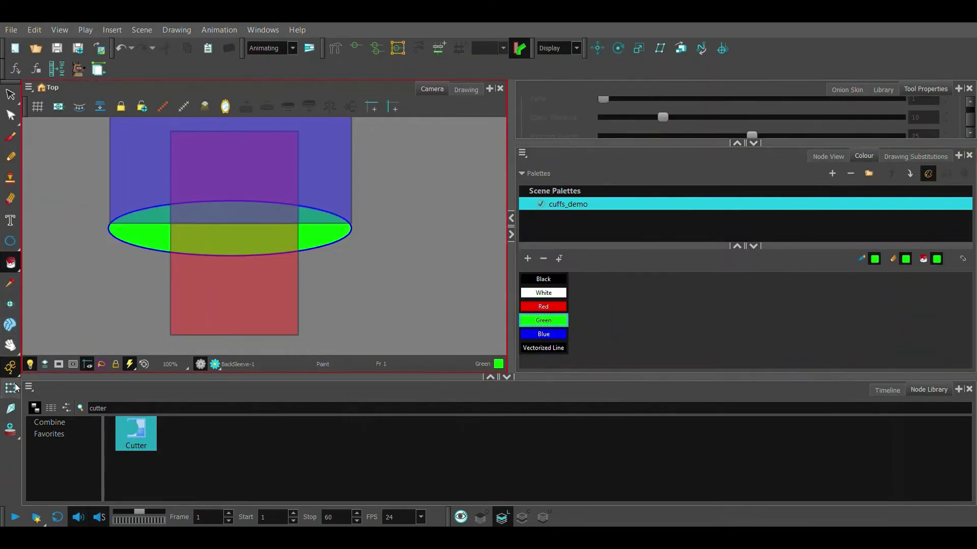
{"action": "left_click", "coordinate": [12, 366]}
{"action": "scroll", "coordinate": [376, 262], "scroll_direction": "down", "scroll_amount": 1}
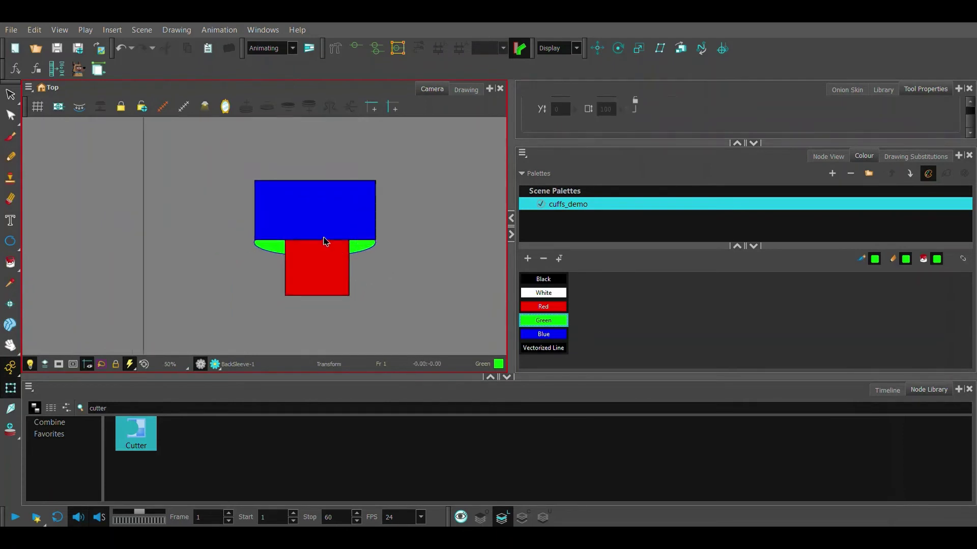
{"action": "scroll", "coordinate": [322, 241], "scroll_direction": "up", "scroll_amount": 1}
Add deformation rigs to the FrontSleeve and BackSleeve drawings
{"action": "left_click", "coordinate": [300, 226]}
{"action": "left_click", "coordinate": [828, 156]}
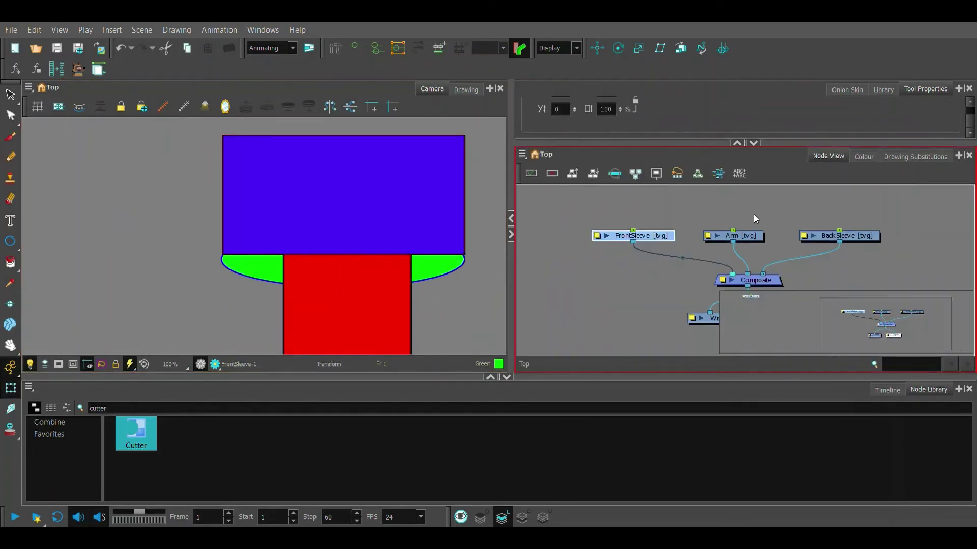
{"action": "scroll", "coordinate": [680, 242], "scroll_direction": "up", "scroll_amount": 1}
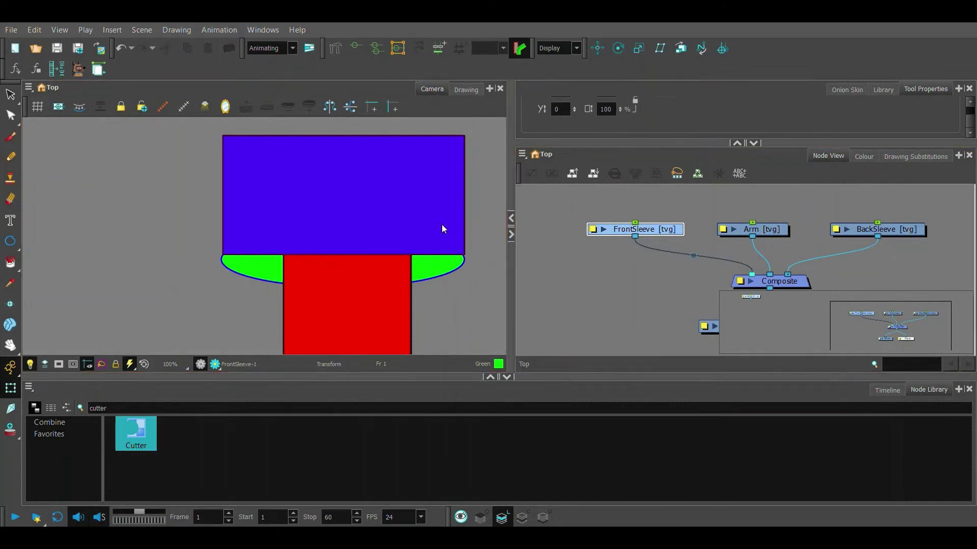
{"action": "key", "text": "ctrl+v"}
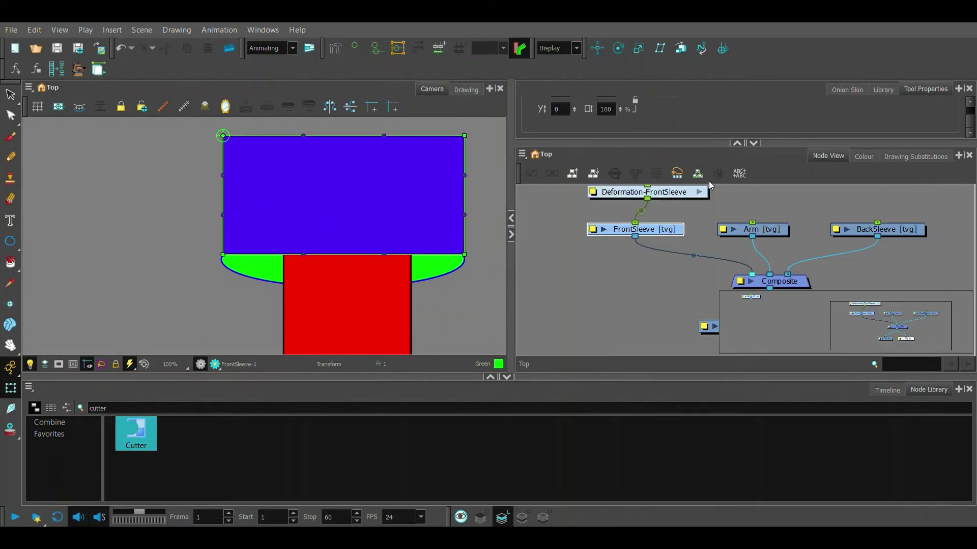
{"action": "left_click", "coordinate": [893, 227]}
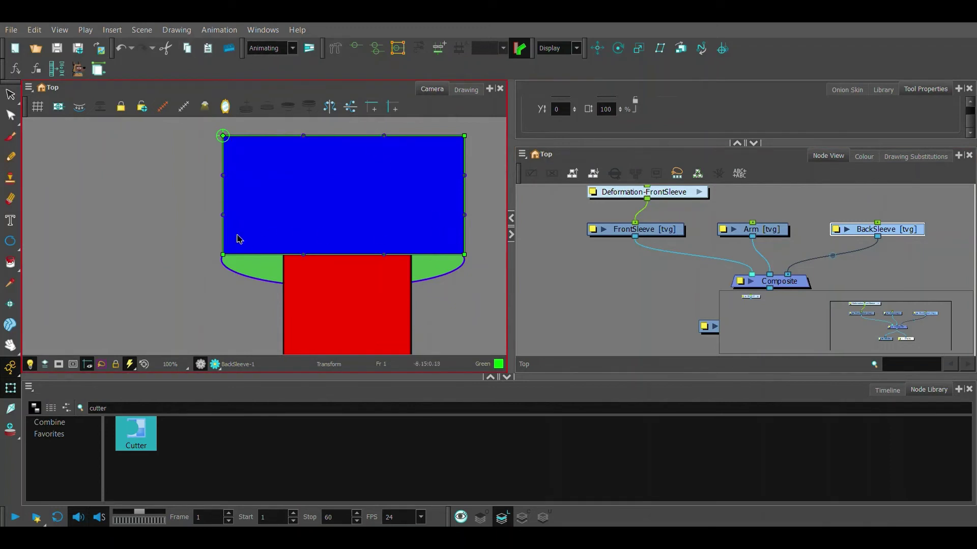
{"action": "key", "text": "ctrl+shift+d"}
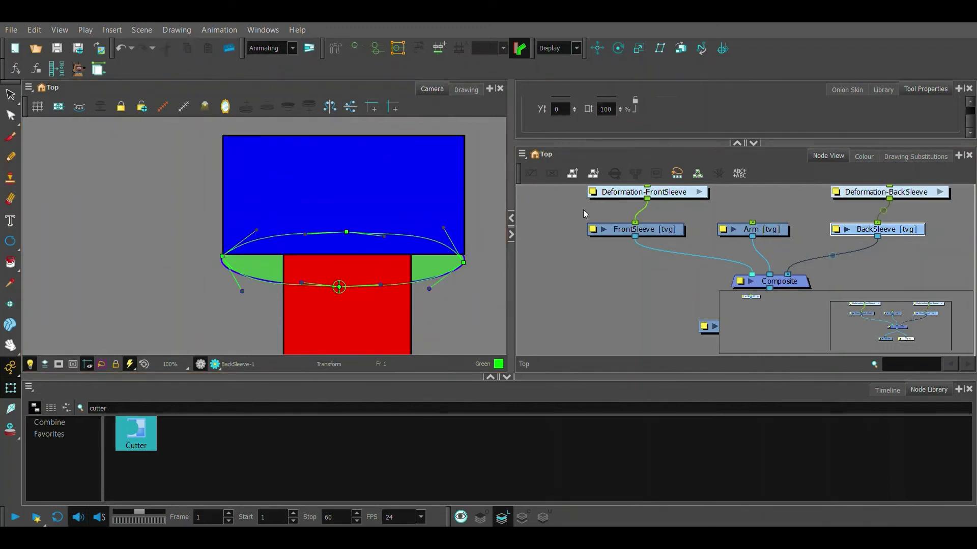
{"action": "scroll", "coordinate": [384, 237], "scroll_direction": "down", "scroll_amount": 2}
{"action": "scroll", "coordinate": [384, 236], "scroll_direction": "up", "scroll_amount": 3}
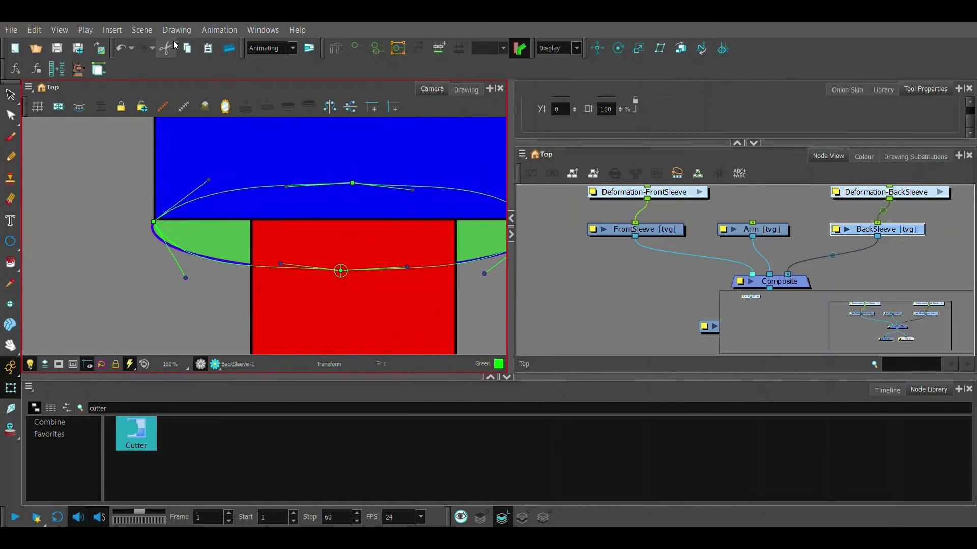
Reshape the back sleeve curve at its left end and nudge a handle
{"action": "left_click", "coordinate": [335, 49]}
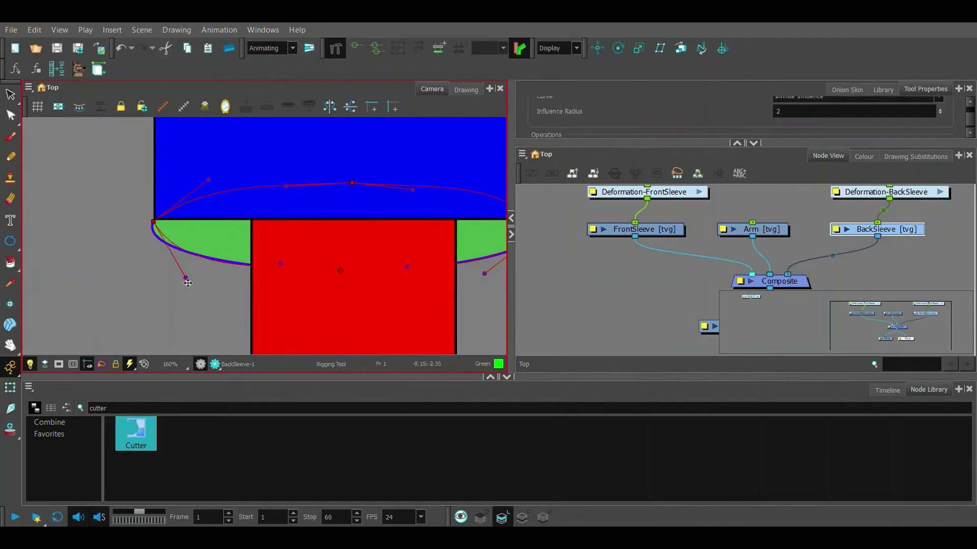
{"action": "left_click_drag", "start_coordinate": [185, 277], "coordinate": [140, 264]}
{"action": "scroll", "coordinate": [219, 269], "scroll_direction": "up", "scroll_amount": 1}
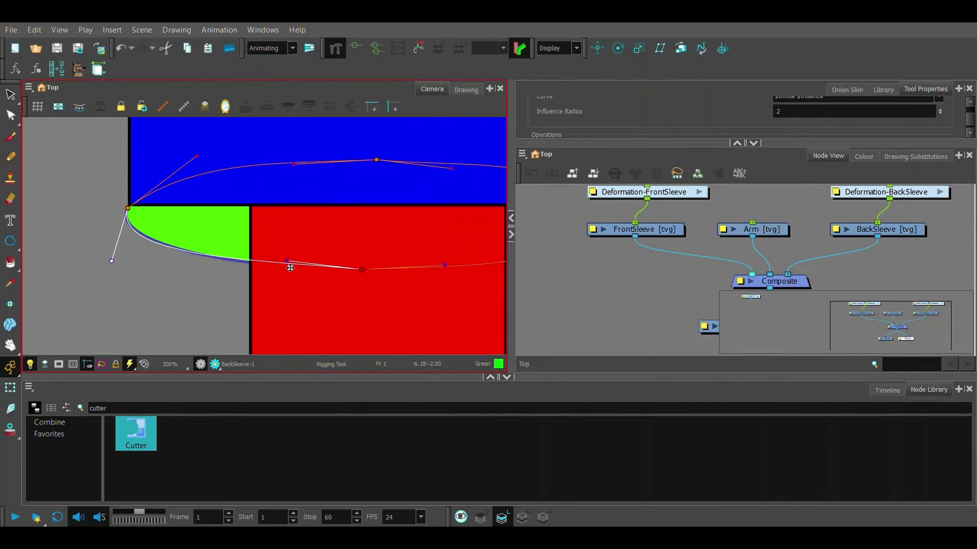
{"action": "left_click_drag", "start_coordinate": [290, 268], "coordinate": [282, 273]}
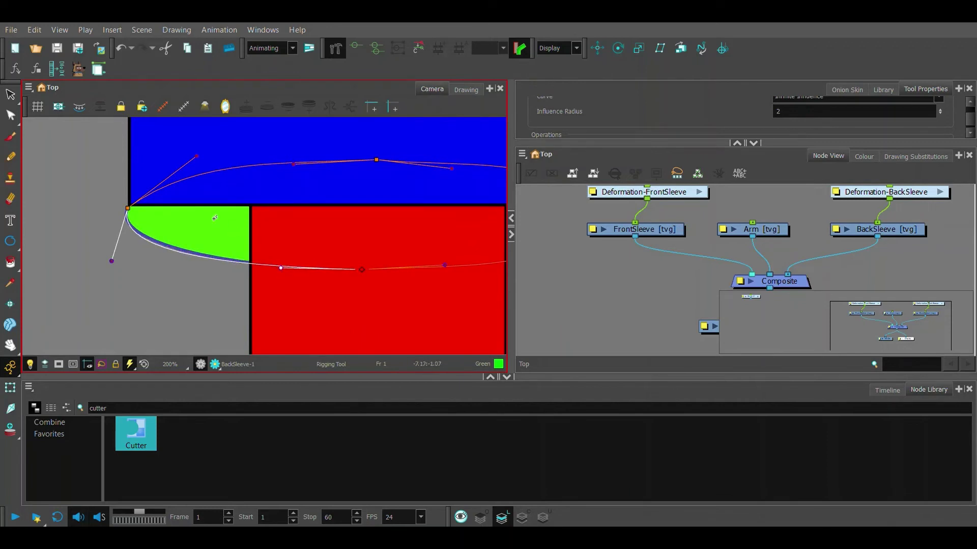
{"action": "key", "text": "space"}
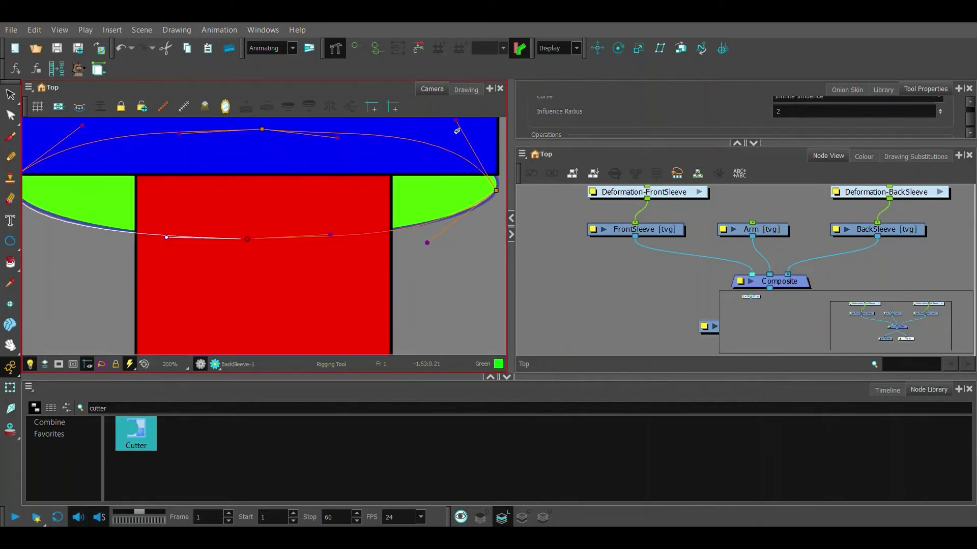
Bend the back sleeve's lower curve at its right end and upper curve at its left end
{"action": "left_click", "coordinate": [462, 125]}
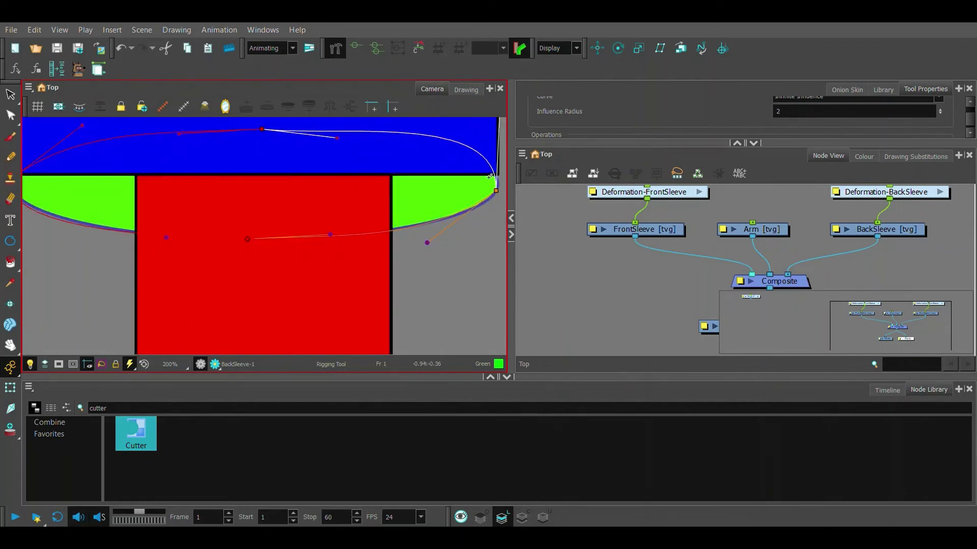
{"action": "left_click_drag", "start_coordinate": [430, 244], "coordinate": [462, 242]}
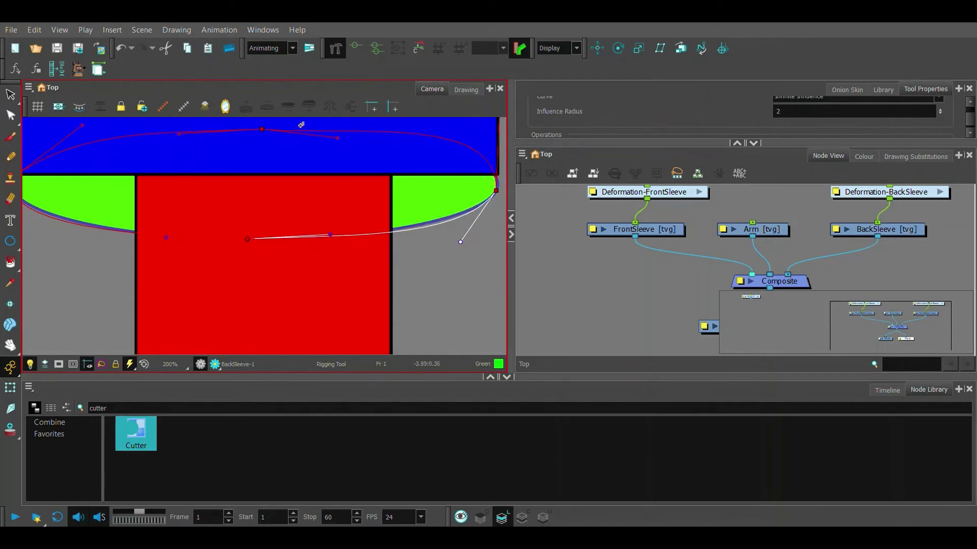
{"action": "left_click", "coordinate": [342, 141]}
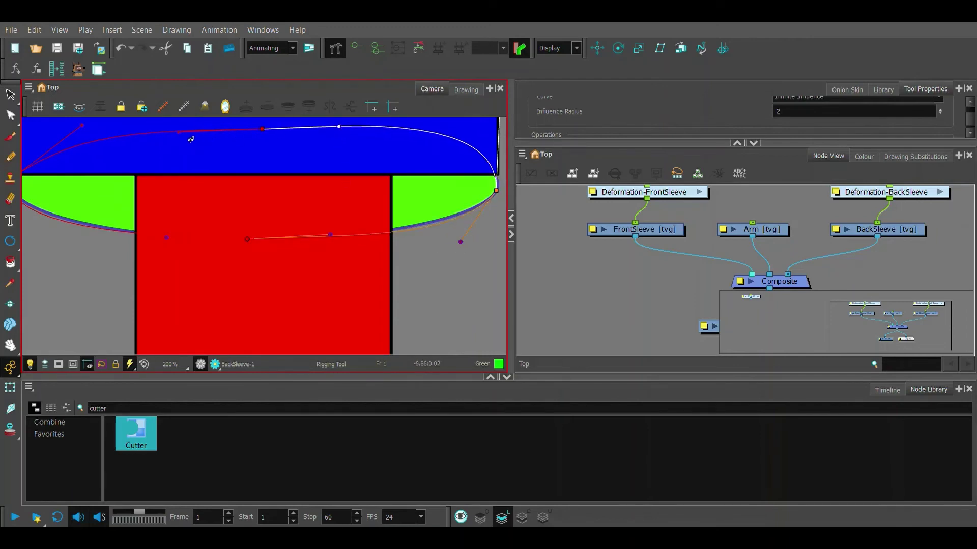
{"action": "left_click", "coordinate": [183, 138]}
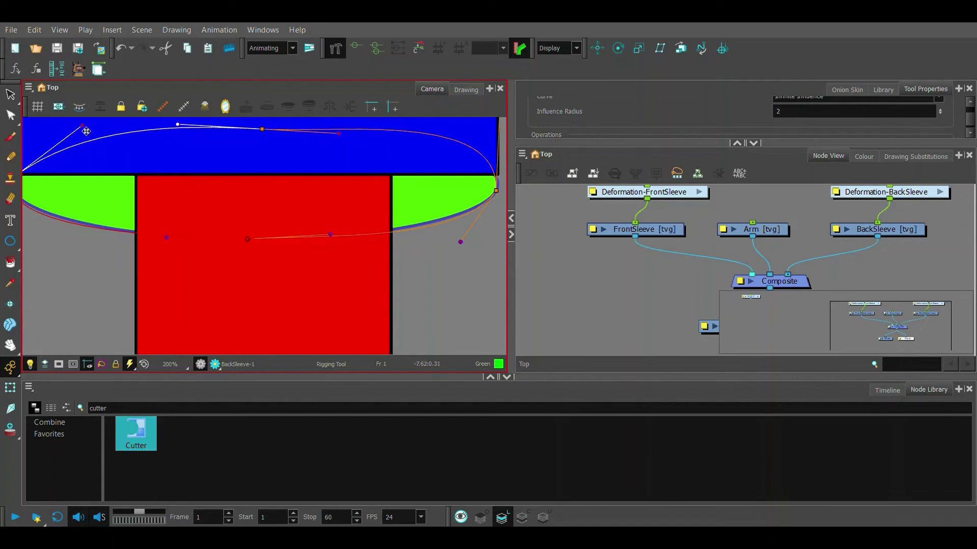
{"action": "left_click_drag", "start_coordinate": [82, 130], "coordinate": [98, 136]}
{"action": "key", "text": "shift+m"}
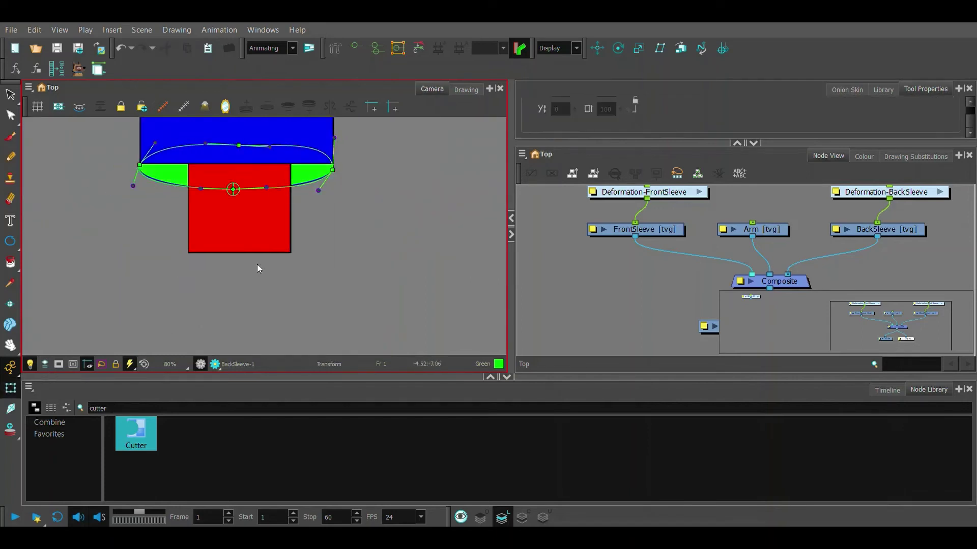
Raise the front sleeve curve's top point and pull its right Bezier handle outward
{"action": "key", "text": "Escape"}
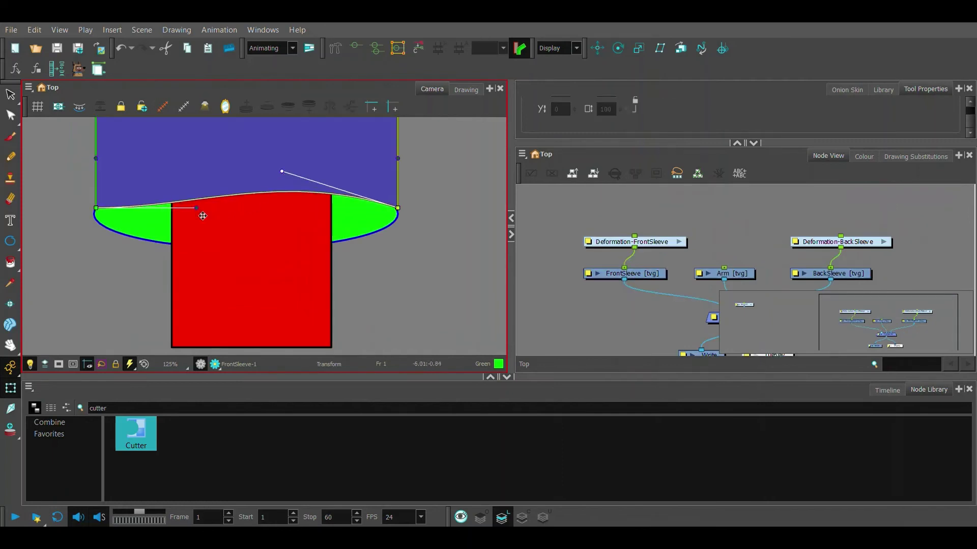
{"action": "left_click_drag", "start_coordinate": [189, 203], "coordinate": [160, 174]}
{"action": "left_click_drag", "start_coordinate": [286, 177], "coordinate": [325, 166]}
{"action": "key", "text": "Escape"}
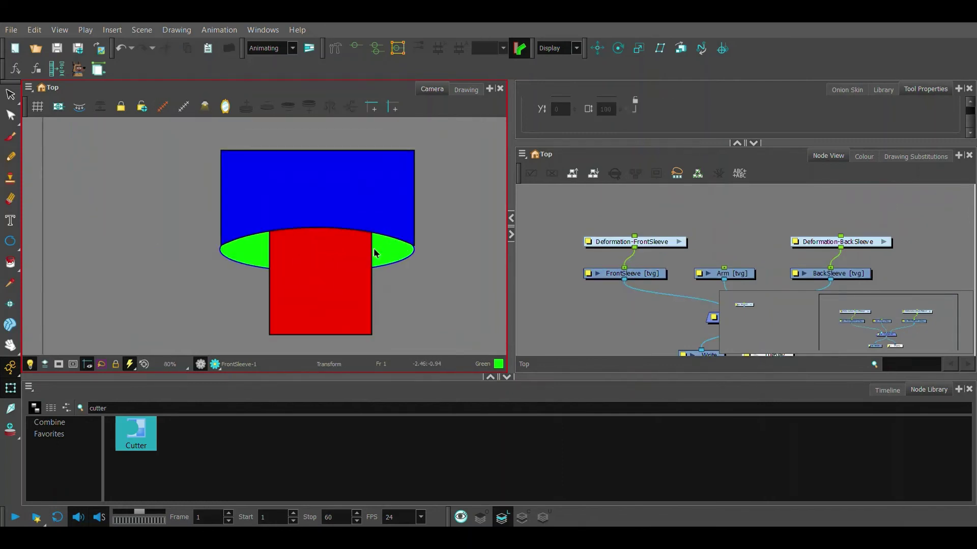
{"action": "left_click", "coordinate": [714, 271]}
{"action": "scroll", "coordinate": [714, 271], "scroll_direction": "down", "scroll_amount": 2}
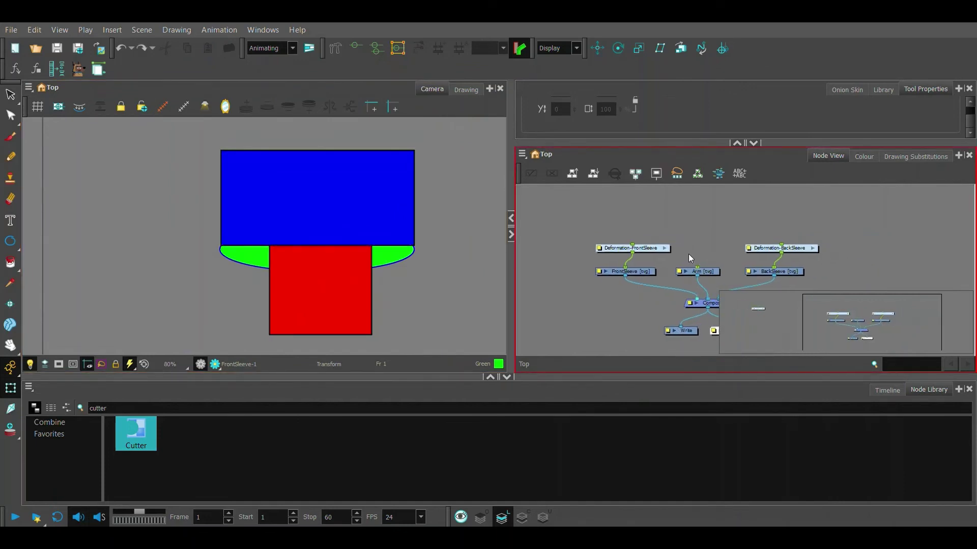
Add FrontSleeve-P and Arm-P pegs, wire FrontSleeve-P in, and align BackSleeve under its deformation
{"action": "key", "text": "ctrl+shift+p"}
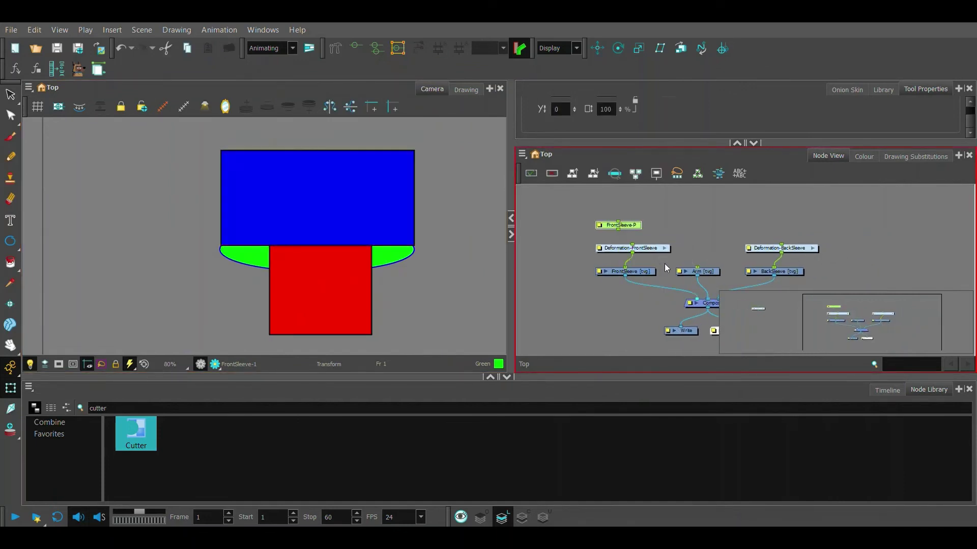
{"action": "scroll", "coordinate": [665, 263], "scroll_direction": "up", "scroll_amount": 1}
{"action": "left_click_drag", "start_coordinate": [604, 222], "coordinate": [624, 243]}
{"action": "left_click", "coordinate": [580, 216]}
{"action": "scroll", "coordinate": [726, 282], "scroll_direction": "up", "scroll_amount": 1}
{"action": "left_click", "coordinate": [742, 287]}
{"action": "key", "text": "ctrl+shift+p"}
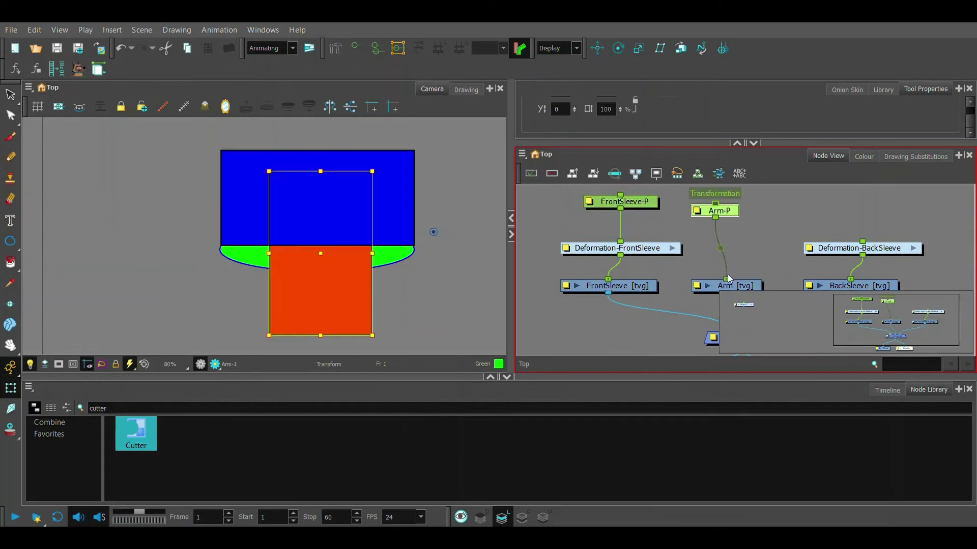
{"action": "left_click", "coordinate": [882, 288]}
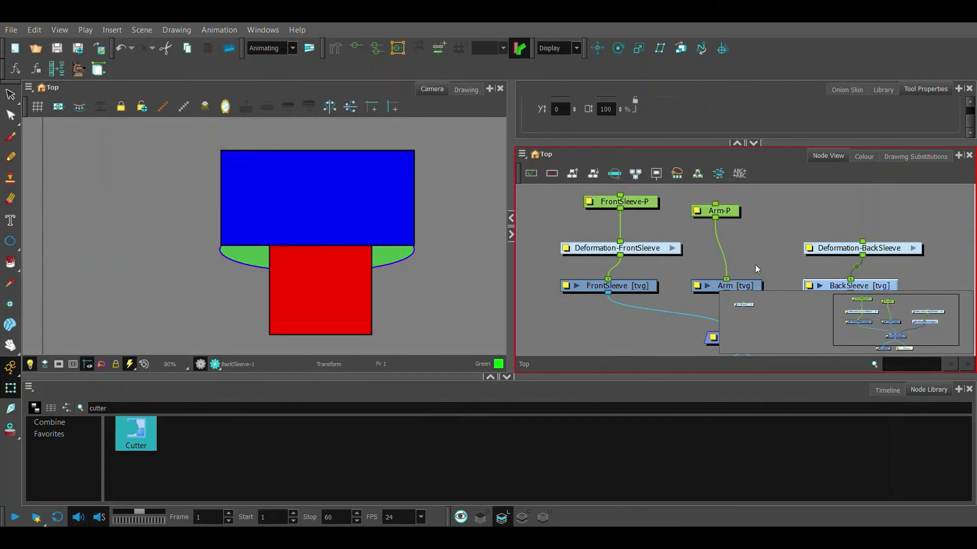
{"action": "scroll", "coordinate": [754, 265], "scroll_direction": "down", "scroll_amount": 3}
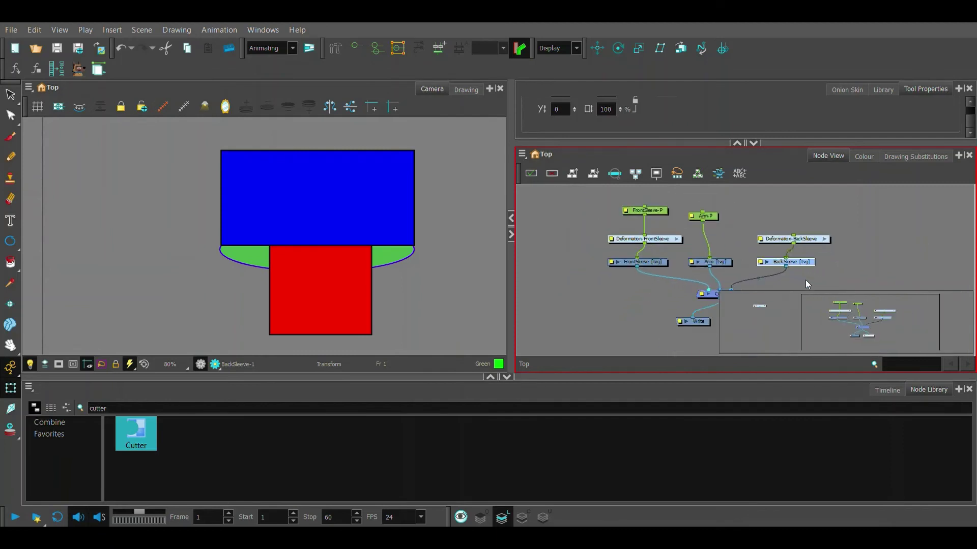
{"action": "scroll", "coordinate": [805, 280], "scroll_direction": "up", "scroll_amount": 2}
{"action": "left_click_drag", "start_coordinate": [799, 260], "coordinate": [807, 260]}
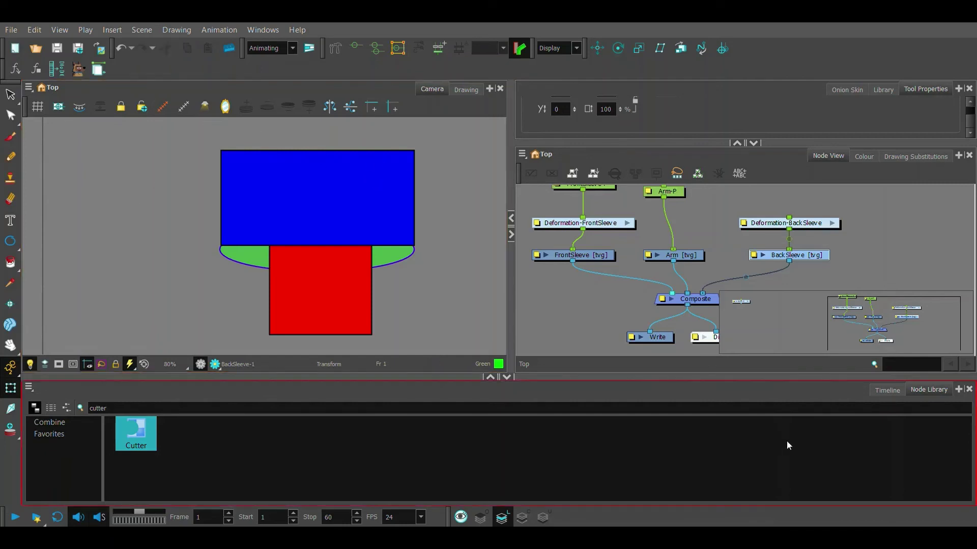
{"action": "scroll", "coordinate": [603, 241], "scroll_direction": "up", "scroll_amount": 3}
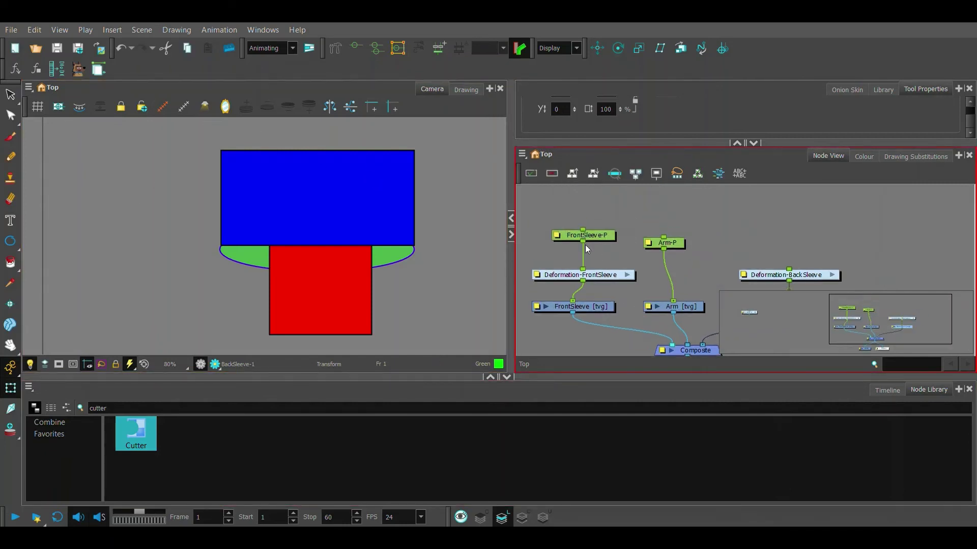
Cable FrontSleeve-P into Deformation-BackSleeve and test-move the sleeves
{"action": "left_click_drag", "start_coordinate": [584, 242], "coordinate": [790, 272]}
{"action": "left_click", "coordinate": [296, 224]}
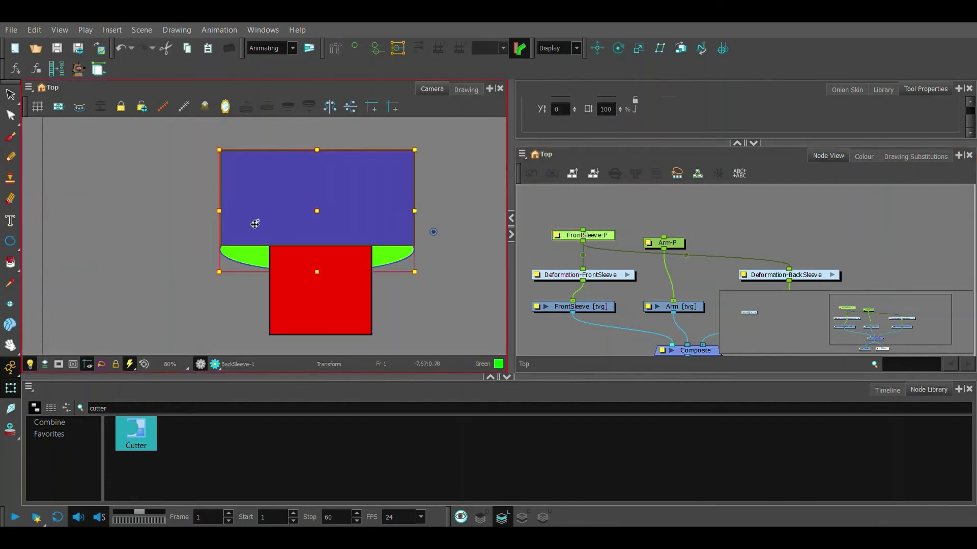
{"action": "mouse_move", "coordinate": [322, 215]}
{"action": "left_mouse_down"}
{"action": "mouse_move", "coordinate": [310, 213]}
{"action": "mouse_move", "coordinate": [316, 208]}
{"action": "left_mouse_up"}
Move the sleeves' rotation pivot to their top, test another move, then undo it
{"action": "left_click", "coordinate": [645, 195]}
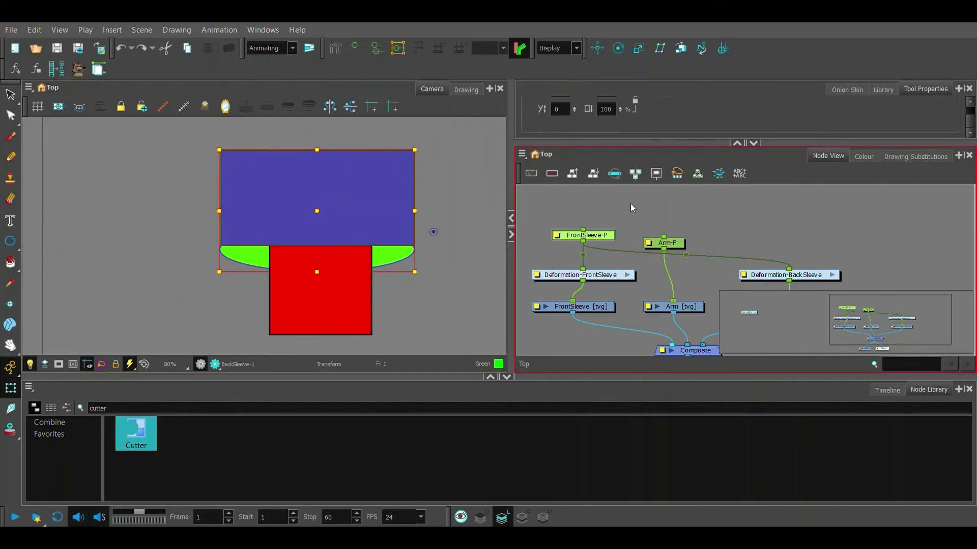
{"action": "key", "text": "shift+t"}
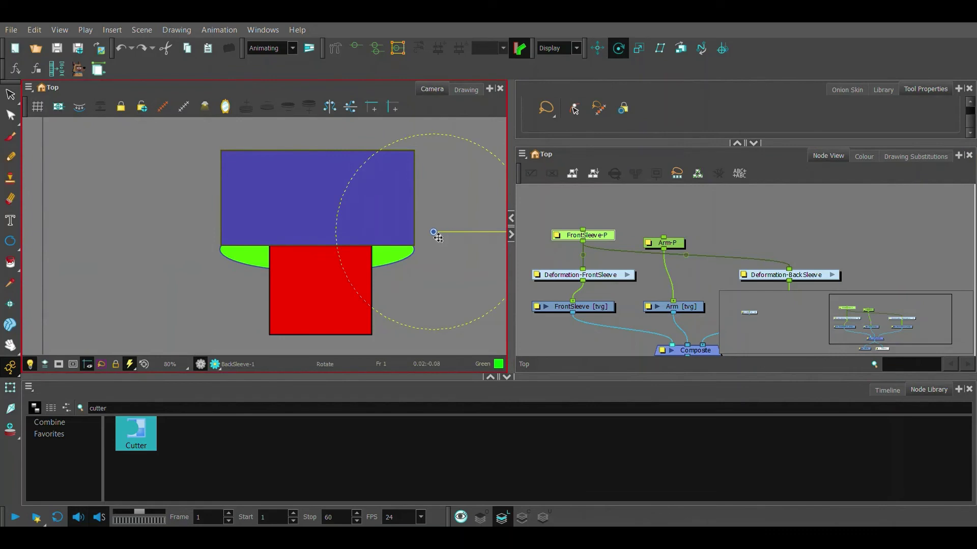
{"action": "left_click_drag", "start_coordinate": [435, 235], "coordinate": [314, 162]}
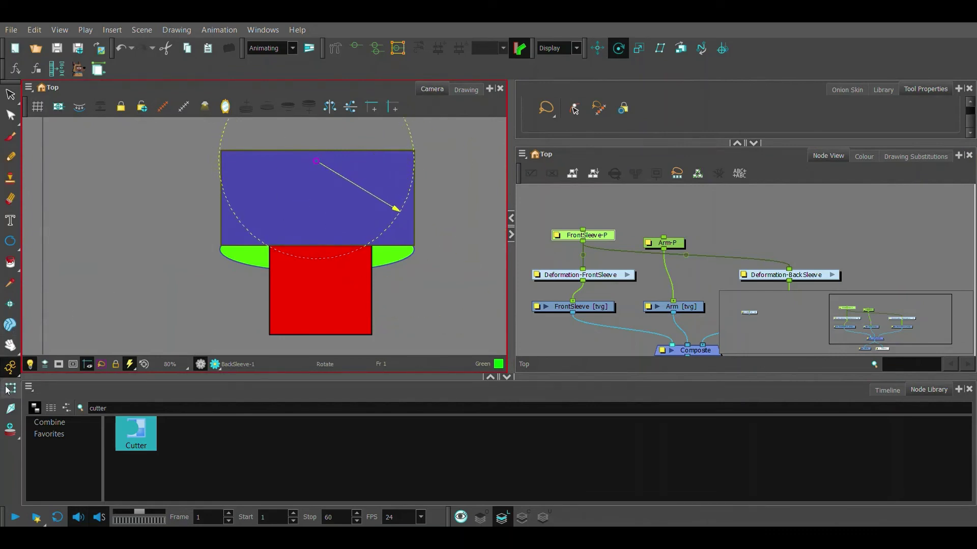
{"action": "key", "text": "shift+t"}
{"action": "left_click", "coordinate": [664, 202]}
{"action": "left_click", "coordinate": [350, 228]}
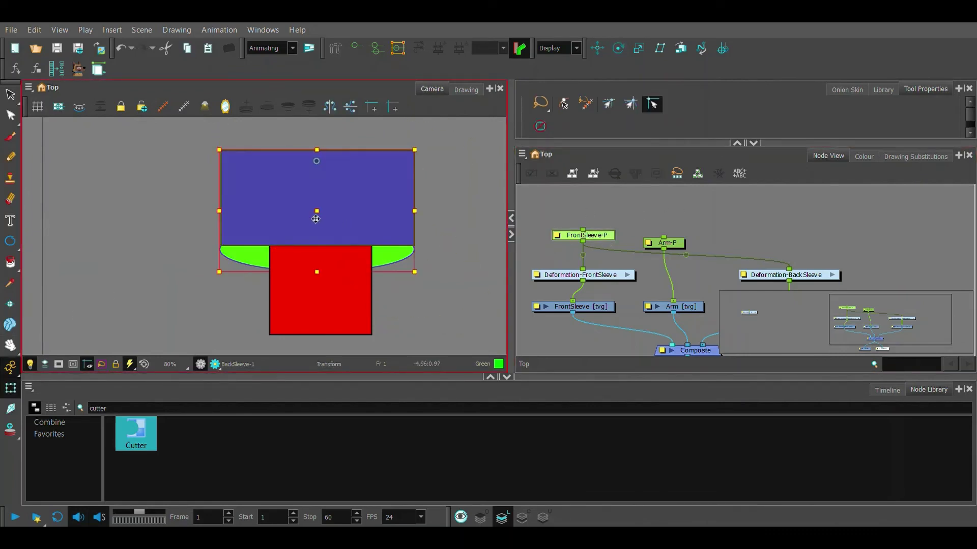
{"action": "mouse_move", "coordinate": [300, 217]}
{"action": "left_mouse_down"}
{"action": "mouse_move", "coordinate": [297, 239]}
{"action": "mouse_move", "coordinate": [346, 210]}
{"action": "left_mouse_up"}
{"action": "key", "text": "ctrl+z"}
{"action": "left_click", "coordinate": [669, 241]}
Create the Arm-P-P master peg above Arm-P and select it
{"action": "left_click_drag", "start_coordinate": [670, 243], "coordinate": [690, 239]}
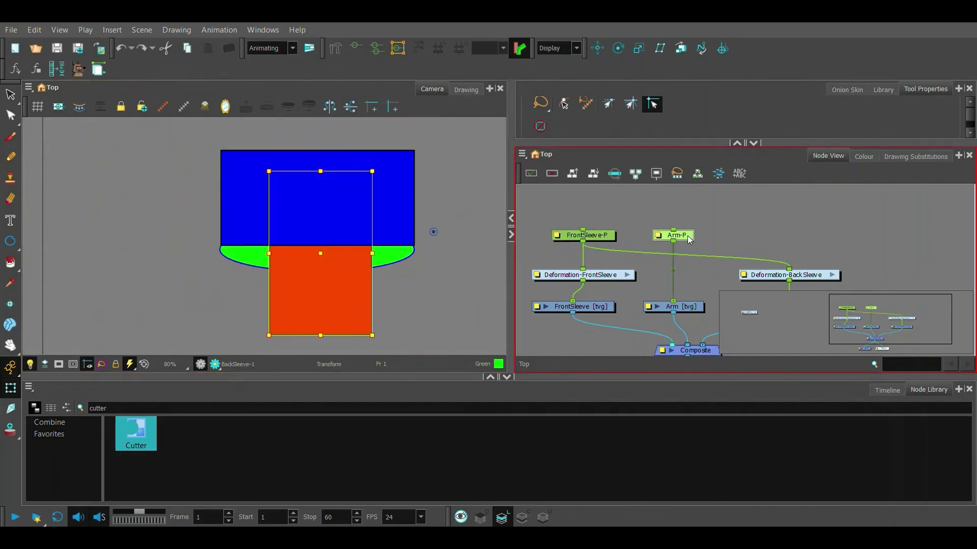
{"action": "key", "text": "ctrl+shift+p"}
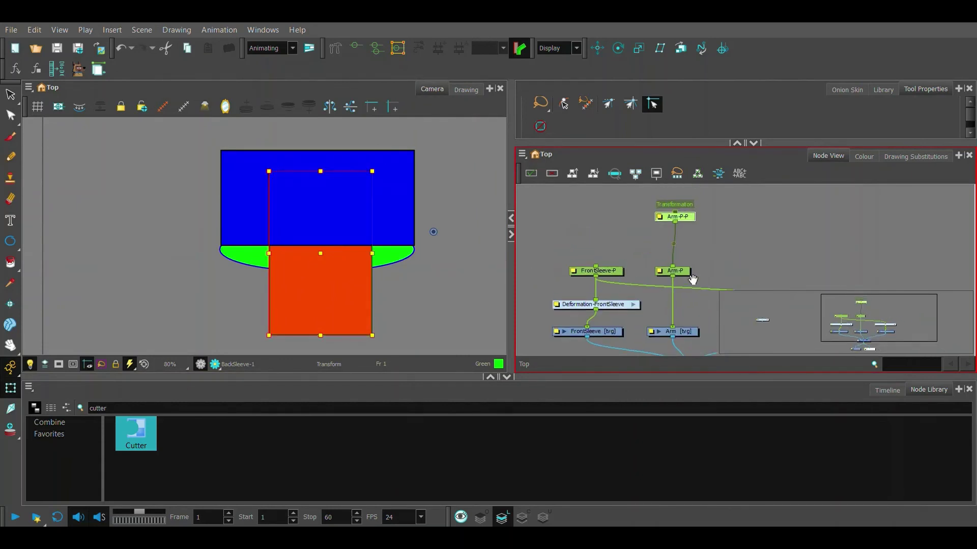
{"action": "left_click", "coordinate": [675, 218]}
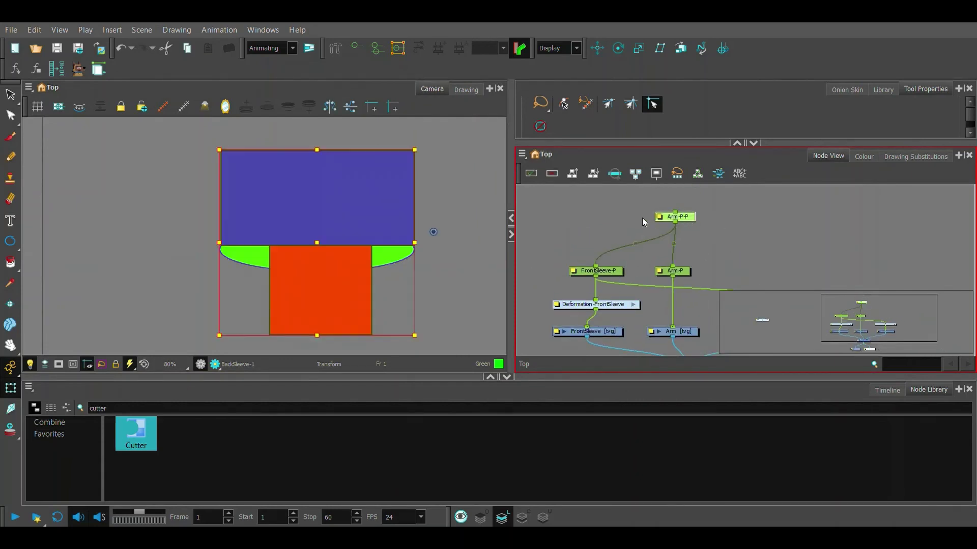
Test-rotate the whole arm and sleeve rig from Arm-P-P around a set pivot
{"action": "left_click", "coordinate": [619, 47]}
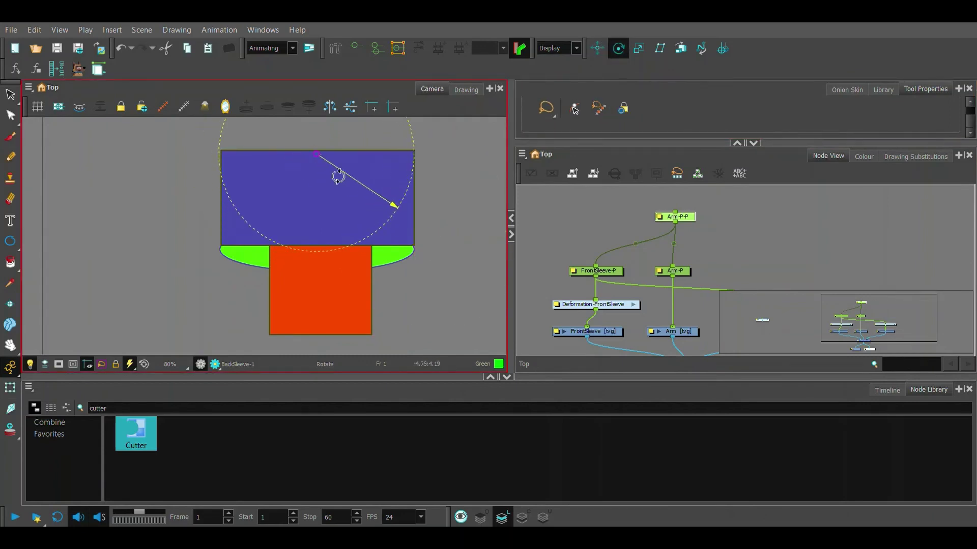
{"action": "left_click", "coordinate": [685, 216]}
{"action": "key", "text": "shift+t"}
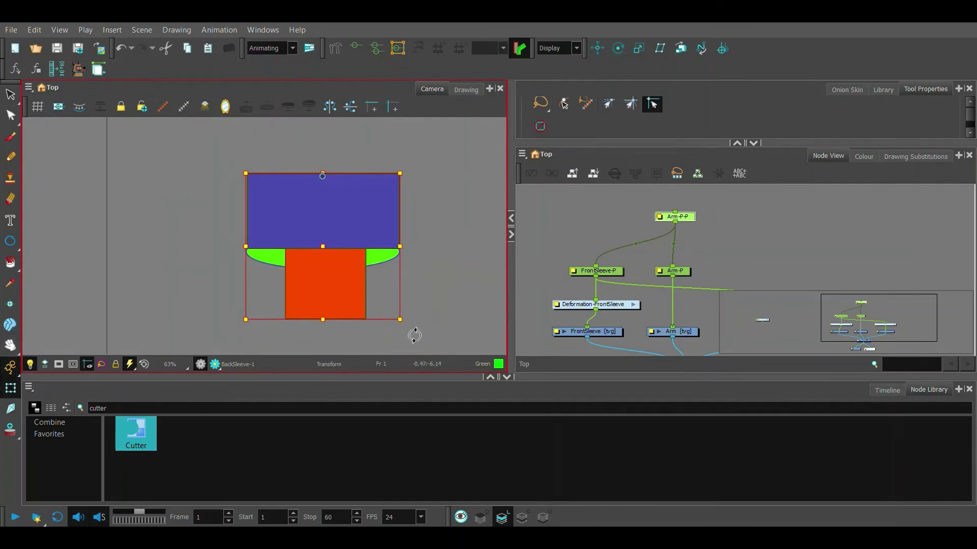
{"action": "left_click_drag", "start_coordinate": [415, 336], "coordinate": [450, 229]}
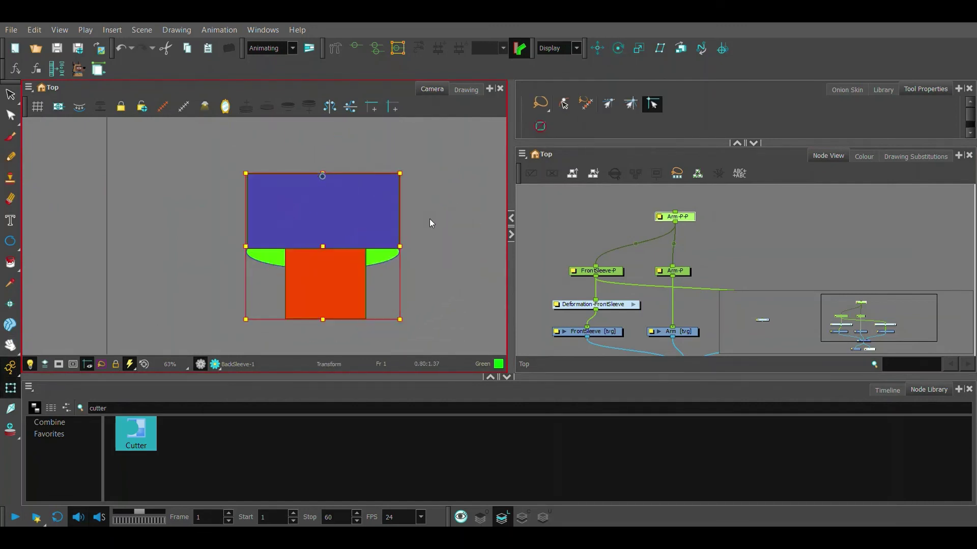